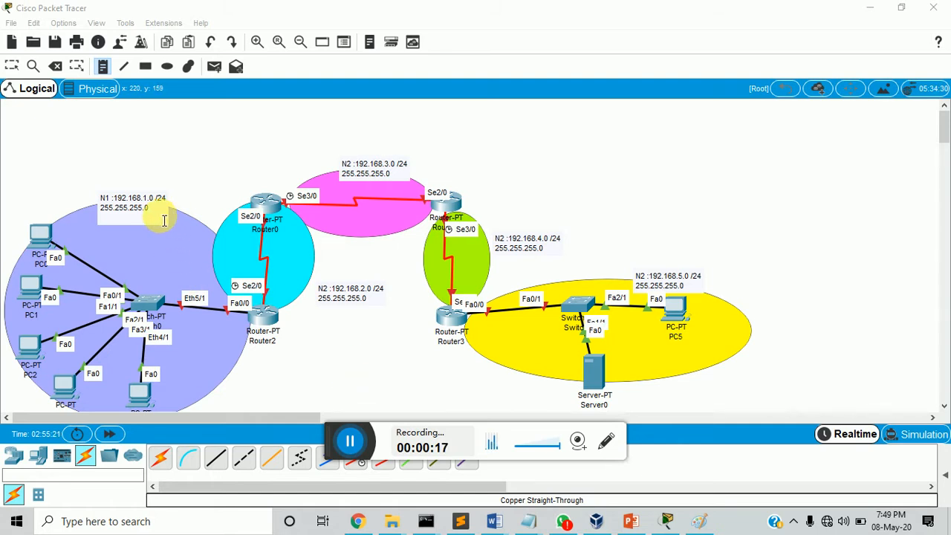
Move the 192.168.1.0 and 192.168.2.0 network notes slightly upward beside their coloured network areas.
click(10, 63)
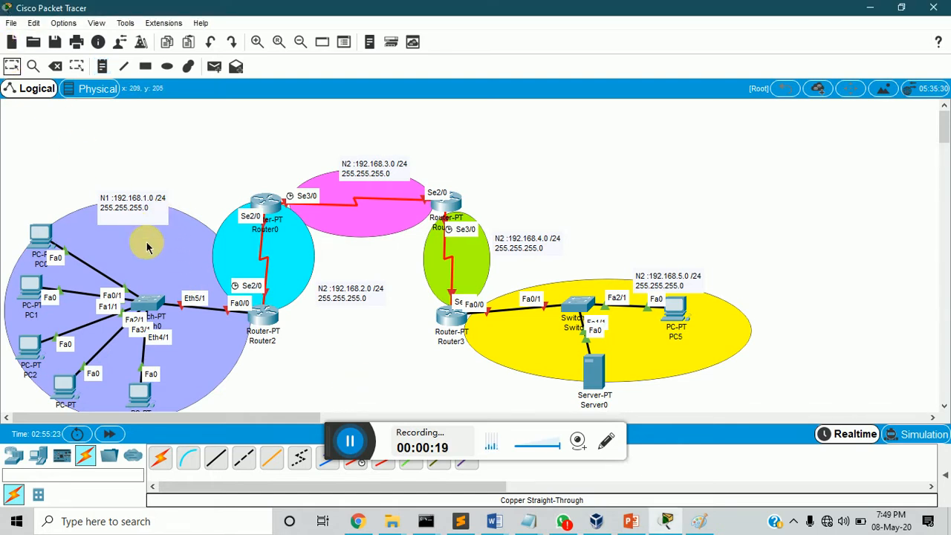
drag(131, 206, 120, 185)
drag(331, 295, 332, 283)
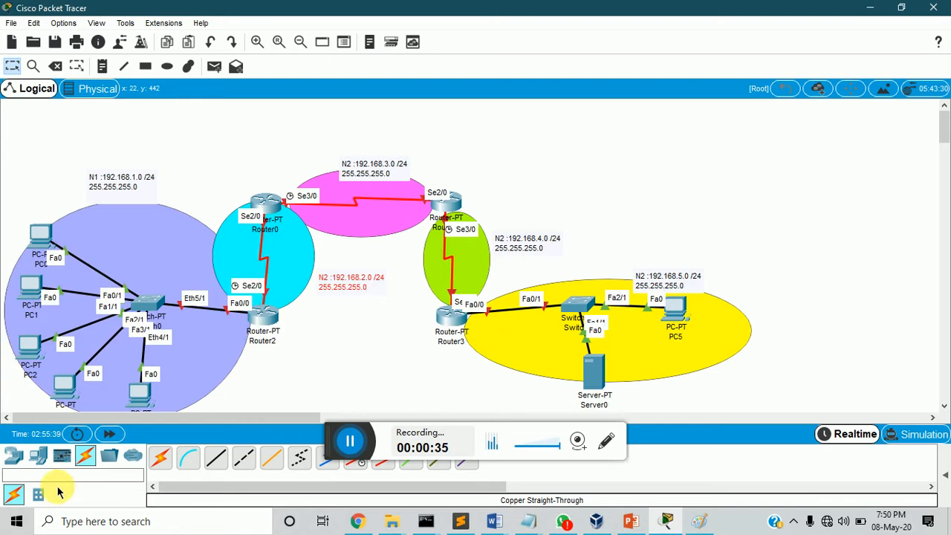
Adjust Router2's position slightly where the purple and cyan network areas meet.
click(39, 456)
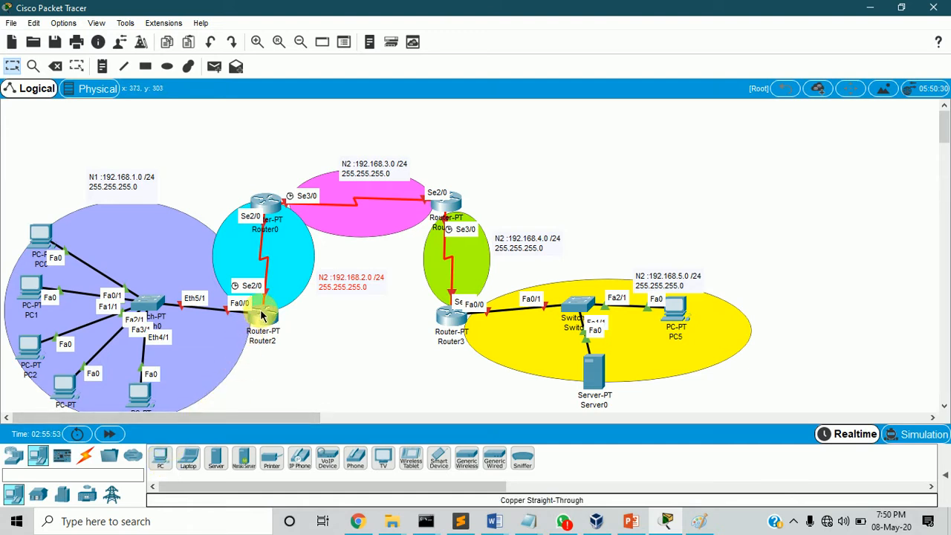
mouse_move(250, 322)
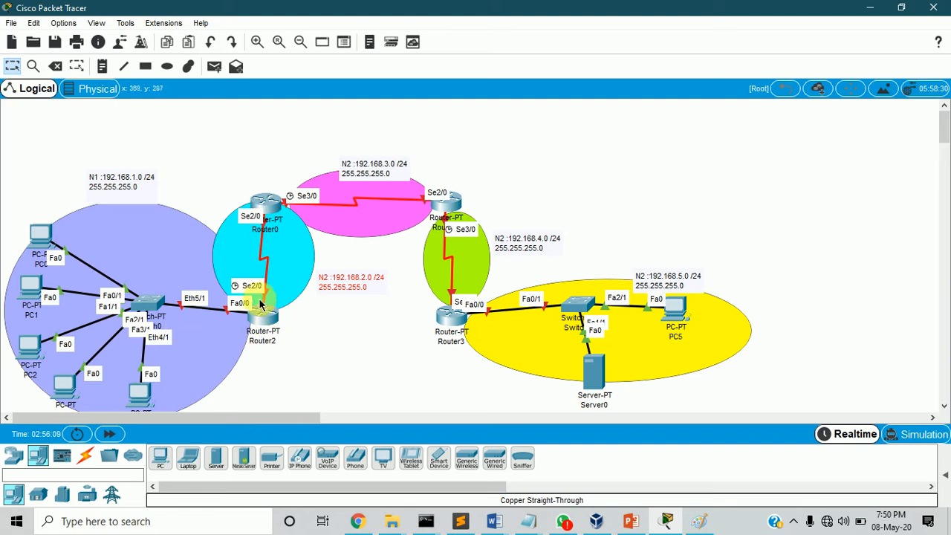
drag(265, 318, 266, 325)
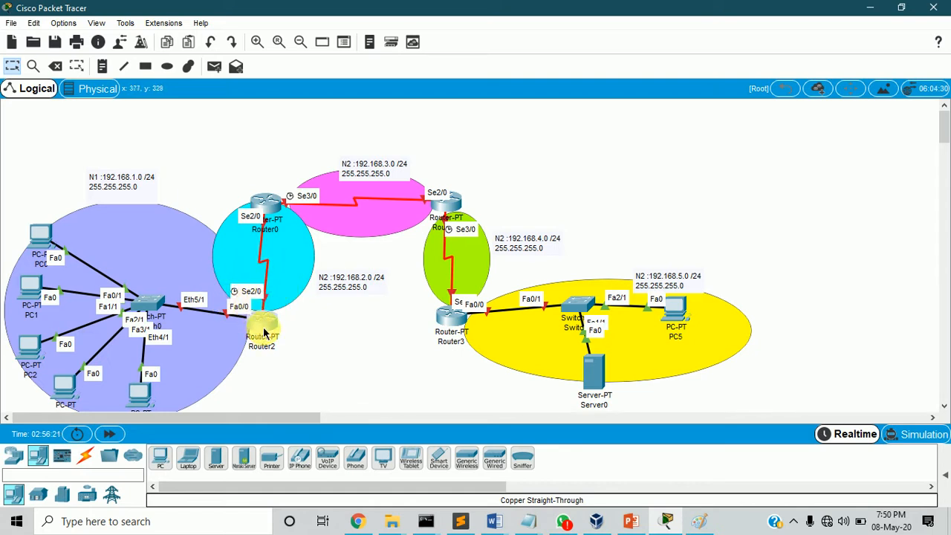
drag(264, 332, 264, 329)
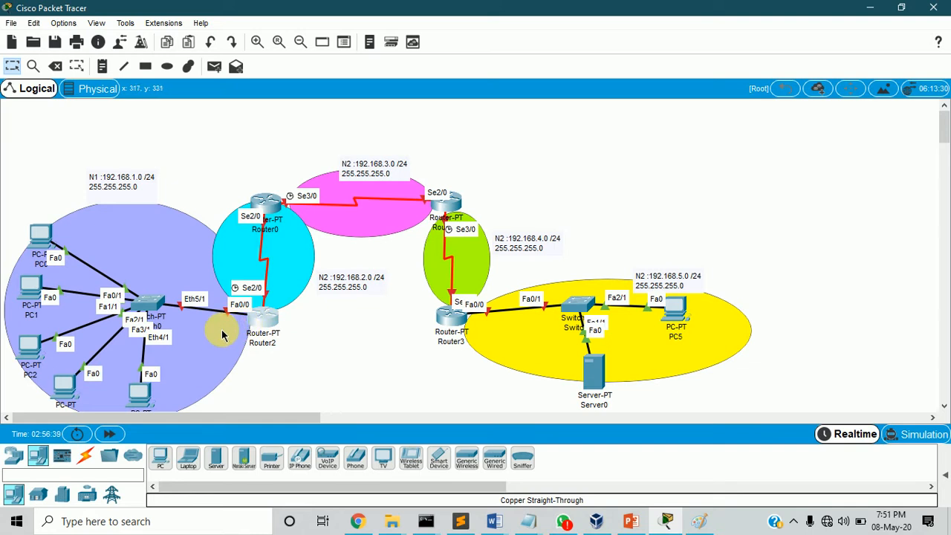
Place a text note reading 192.168.1.1 below the link between the switch and Router2.
click(102, 66)
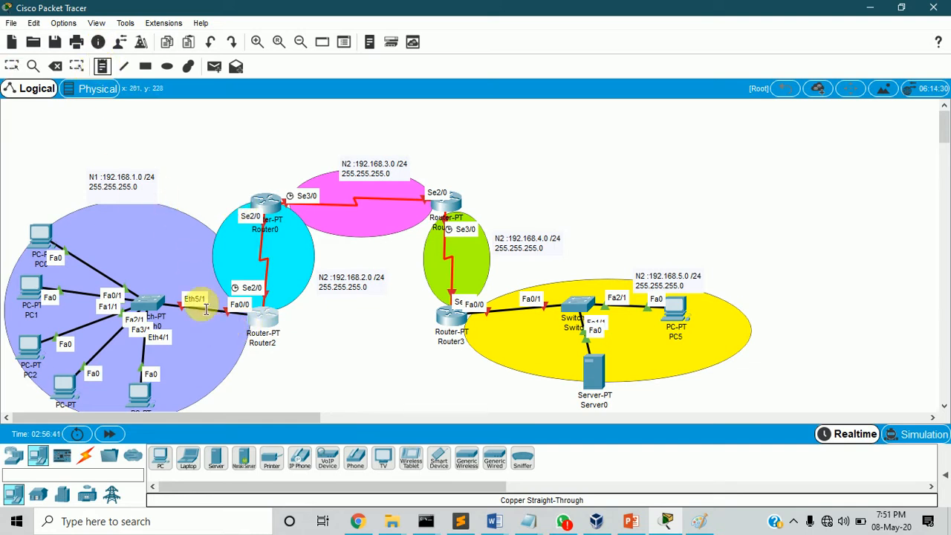
click(188, 341)
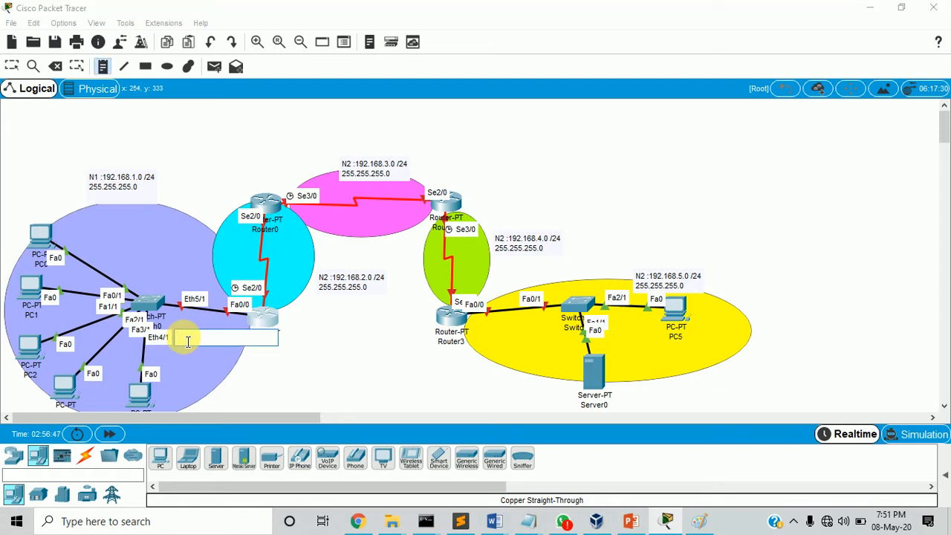
text(192.168)
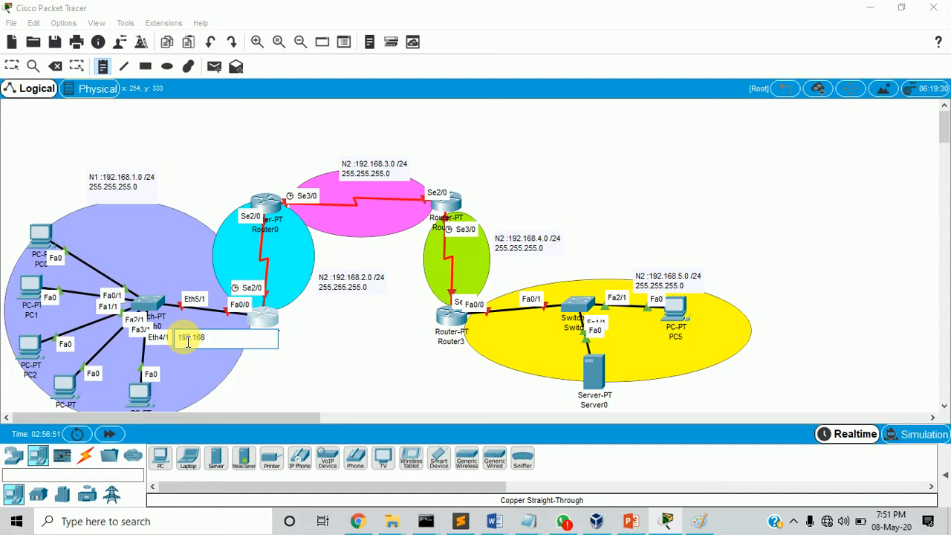
text(.1.1)
Prefix the 192.168.1.1 note with the interface name fa0/0.
drag(236, 347, 178, 339)
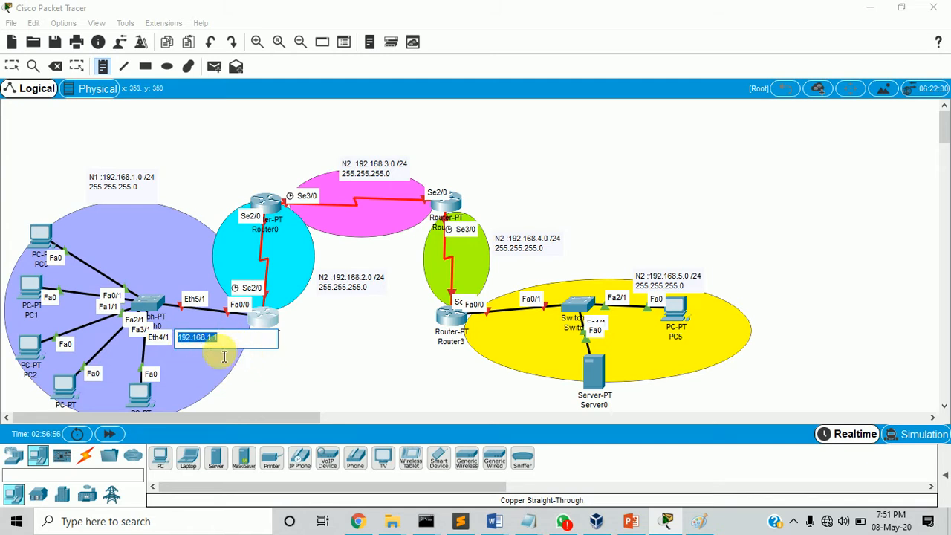
key(Left)
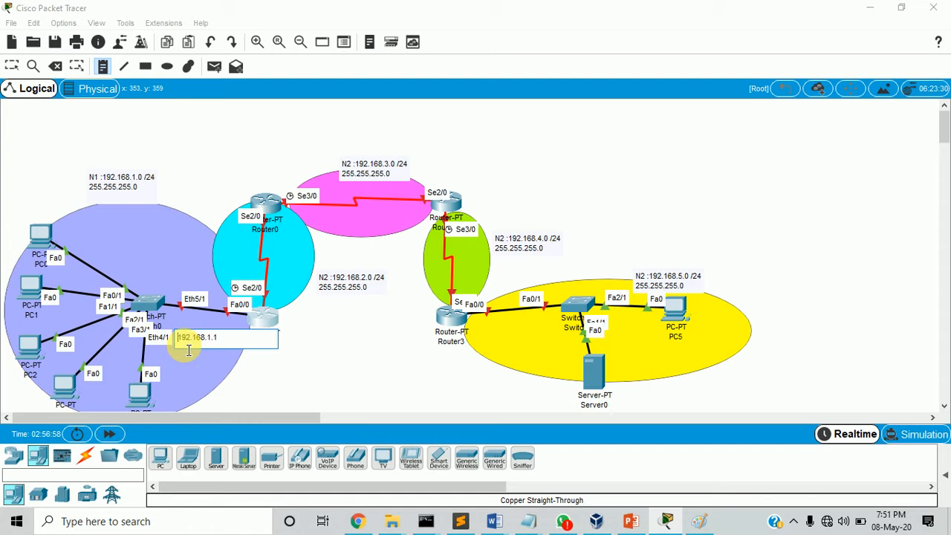
text(fa0/0)
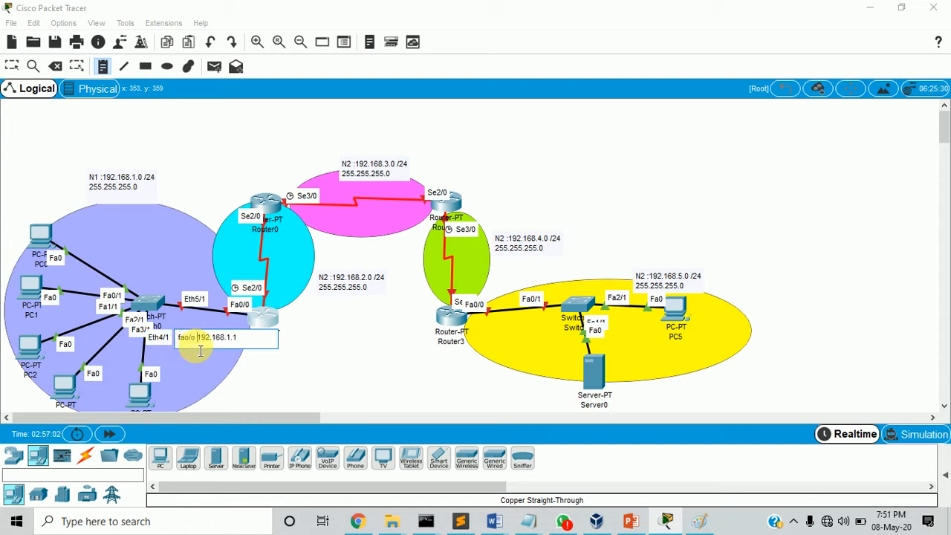
key(BackSpace)
key(BackSpace)
key(BackSpace)
key(BackSpace)
text(0/0)
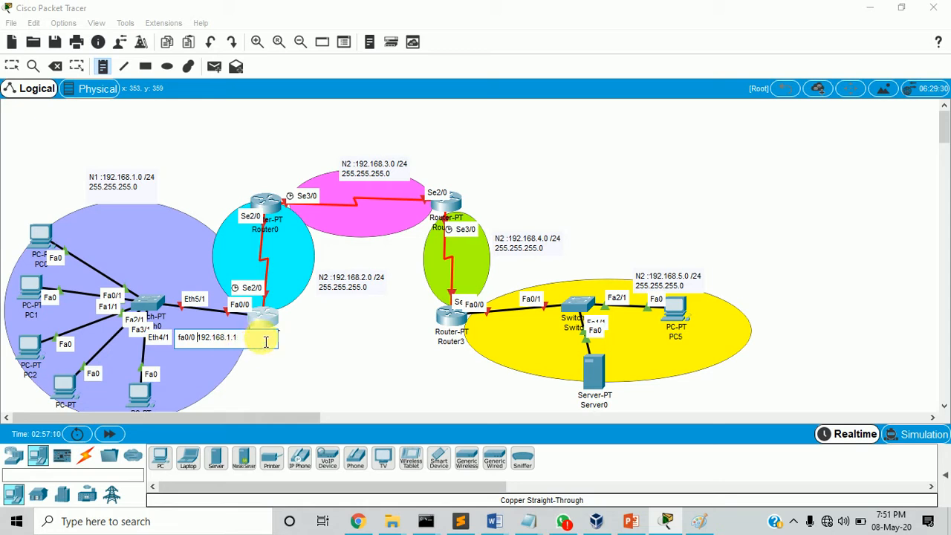
Add a text note reading 192.168.2.1 beside Router2's Se2/0 serial connection.
click(282, 303)
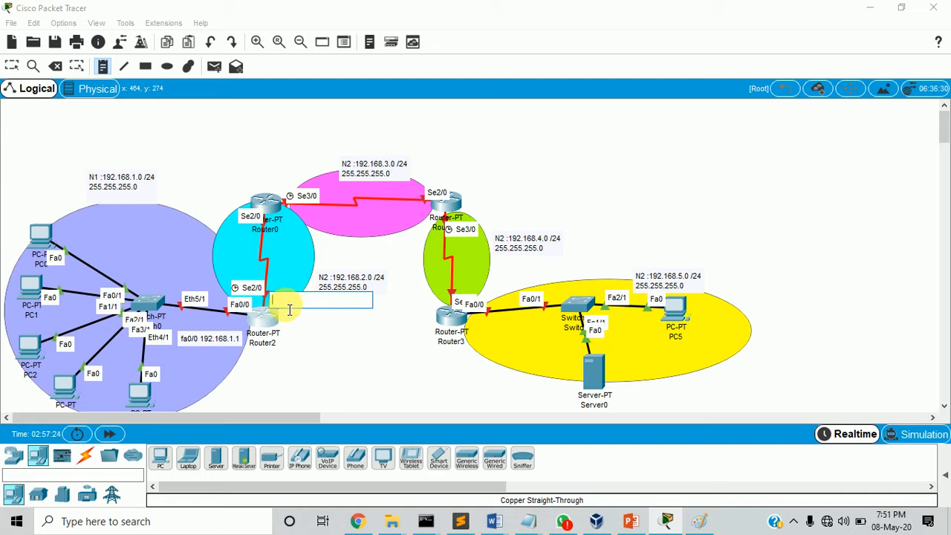
text(192.168.2.1)
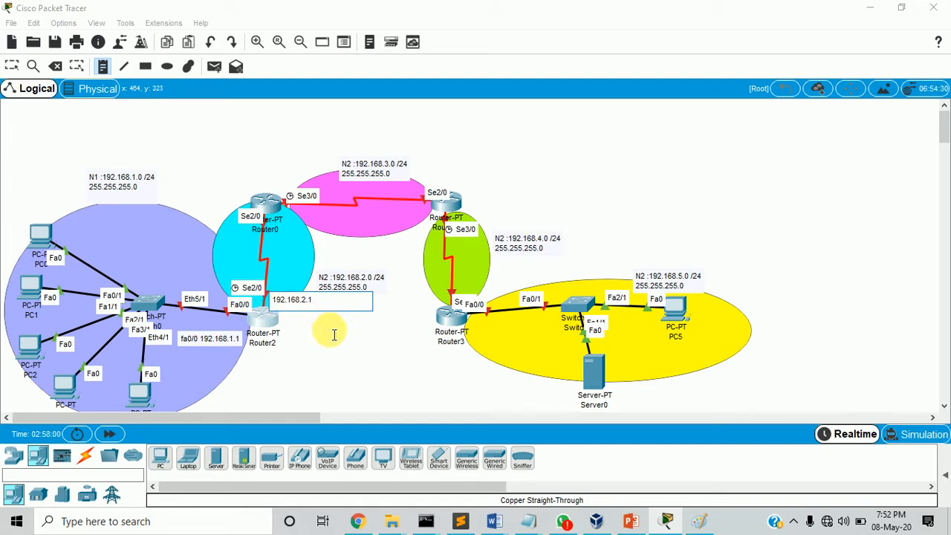
click(11, 66)
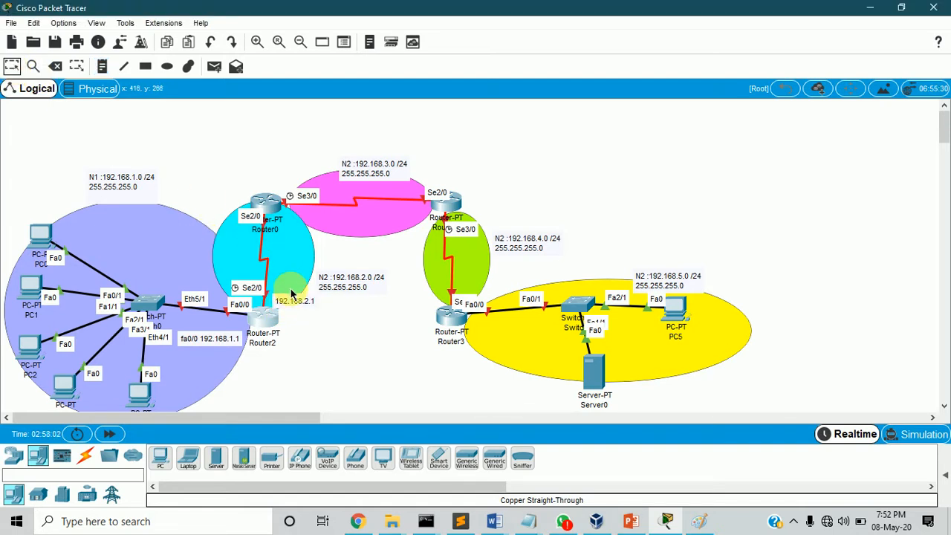
drag(292, 303, 292, 307)
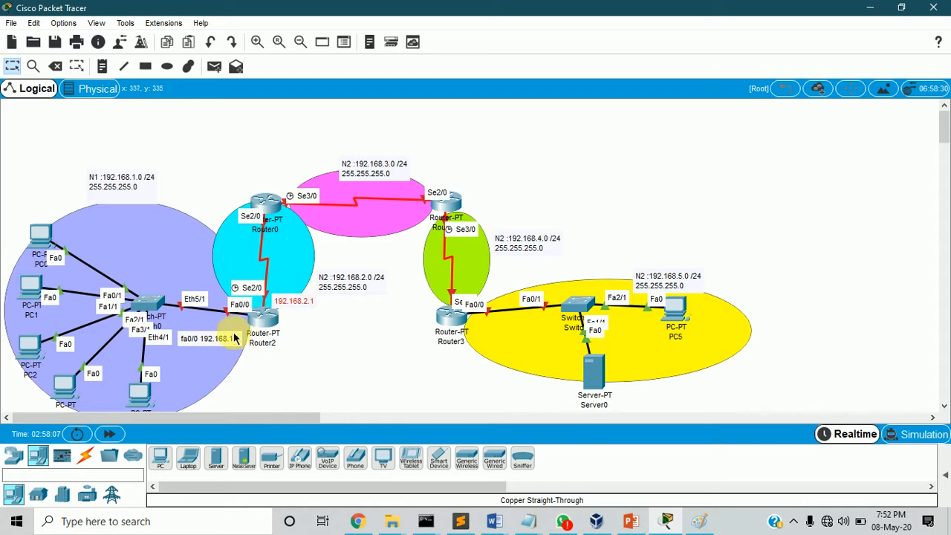
Move the fa0/0 192.168.1.1 note up, close beneath the link between the switch and Router2.
drag(220, 341, 219, 333)
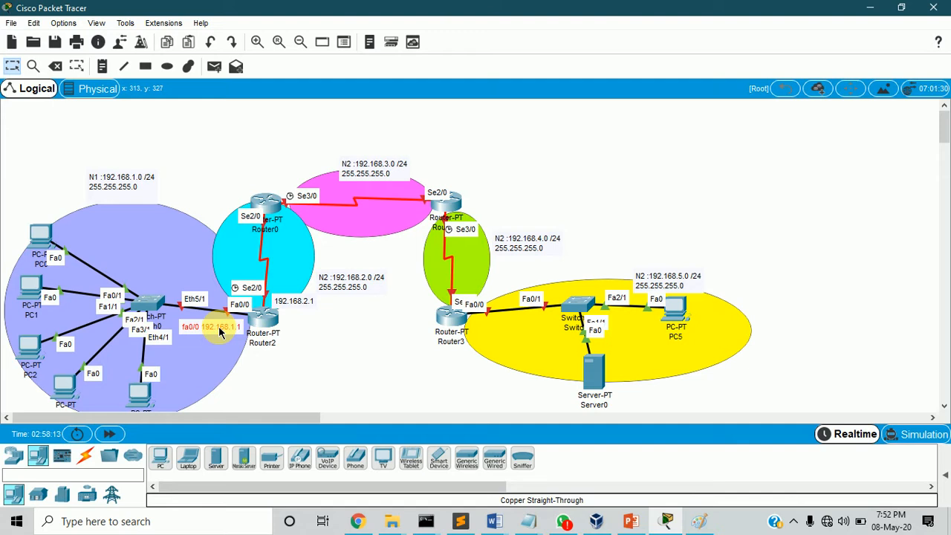
drag(219, 333, 217, 332)
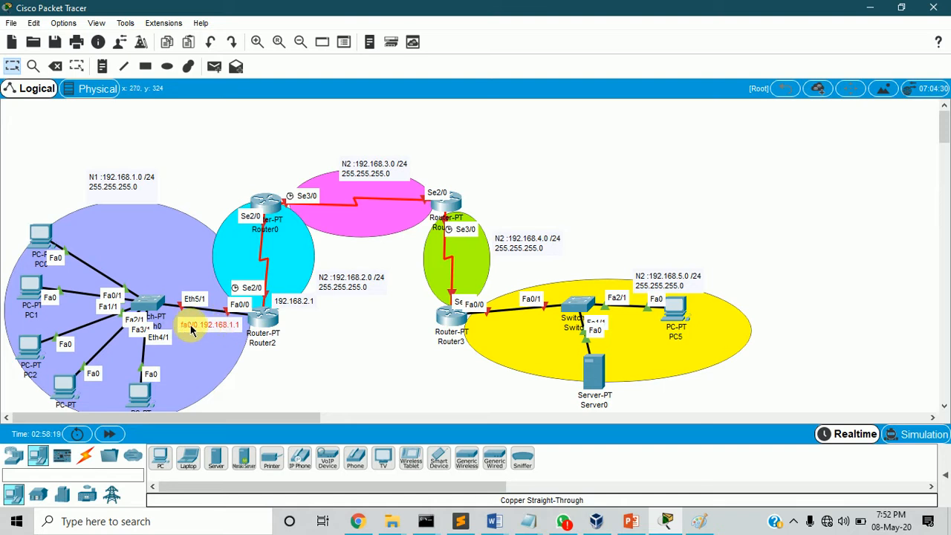
double_click(230, 326)
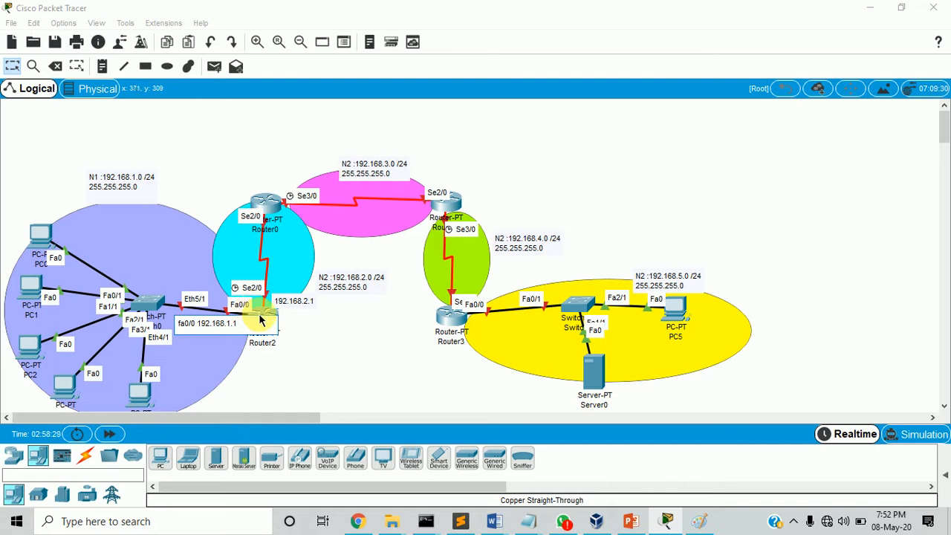
click(13, 67)
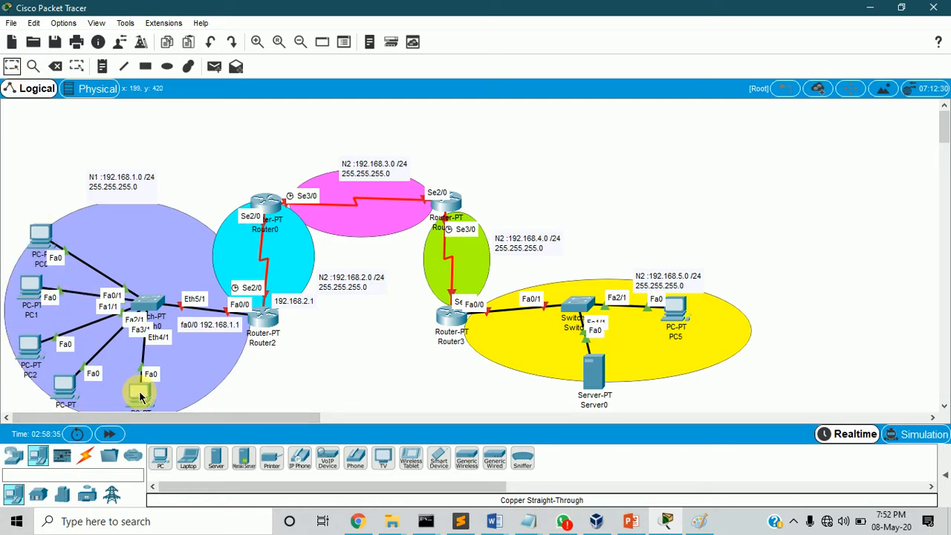
mouse_move(139, 397)
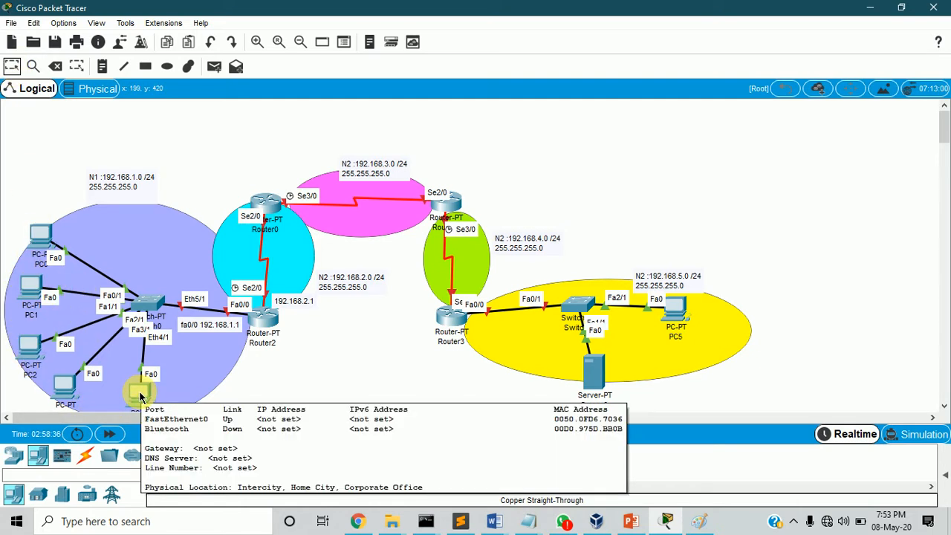
click(41, 234)
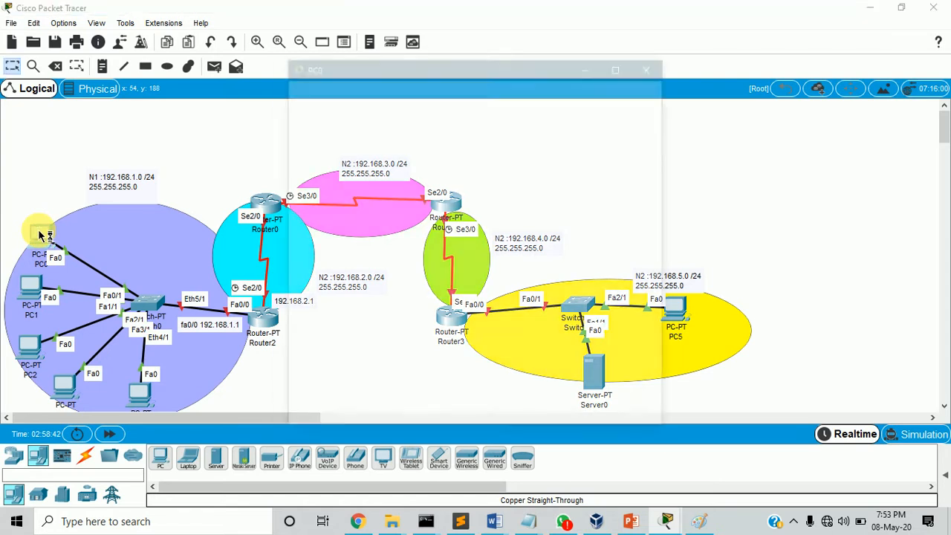
click(354, 92)
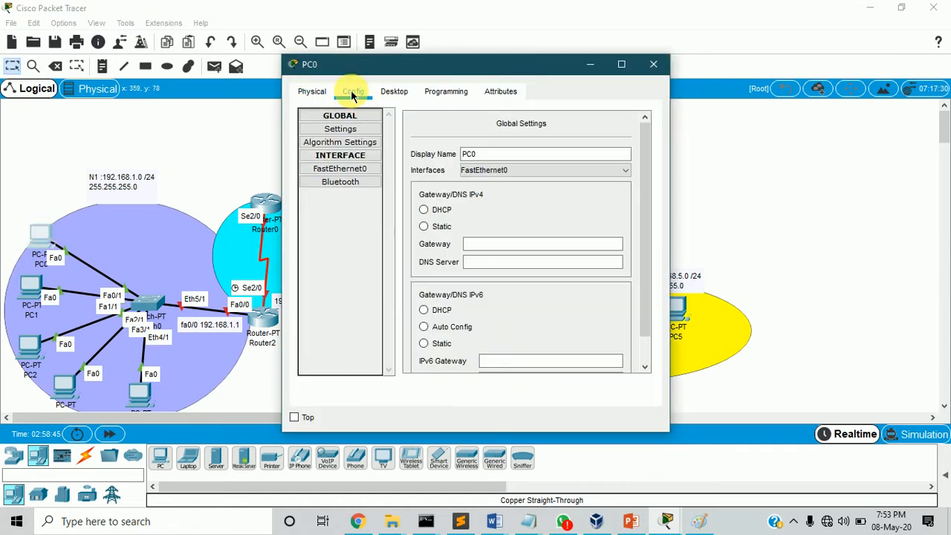
drag(460, 66, 563, 43)
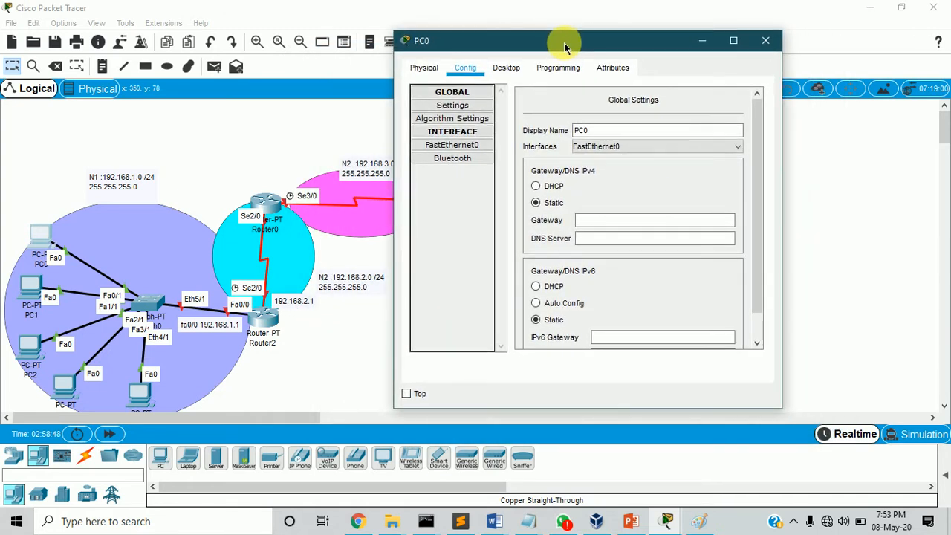
click(590, 220)
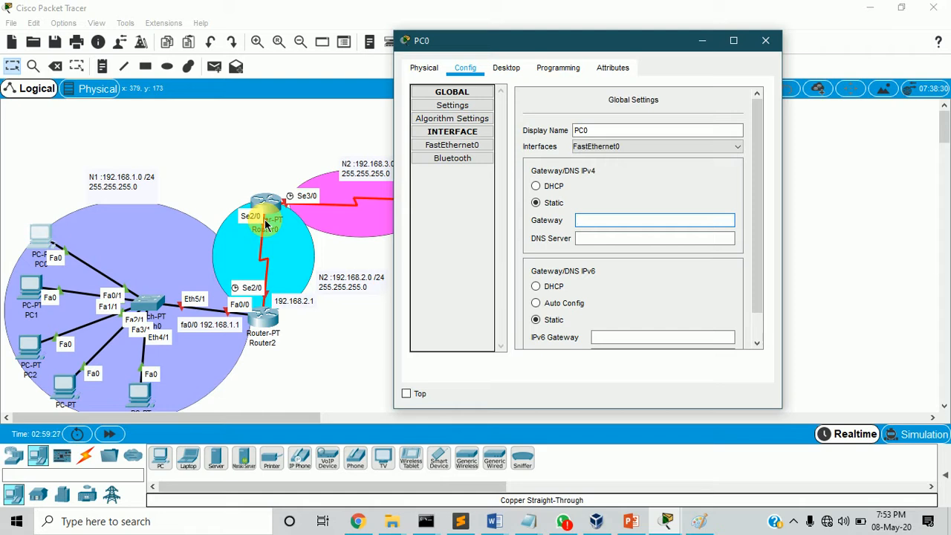
click(589, 221)
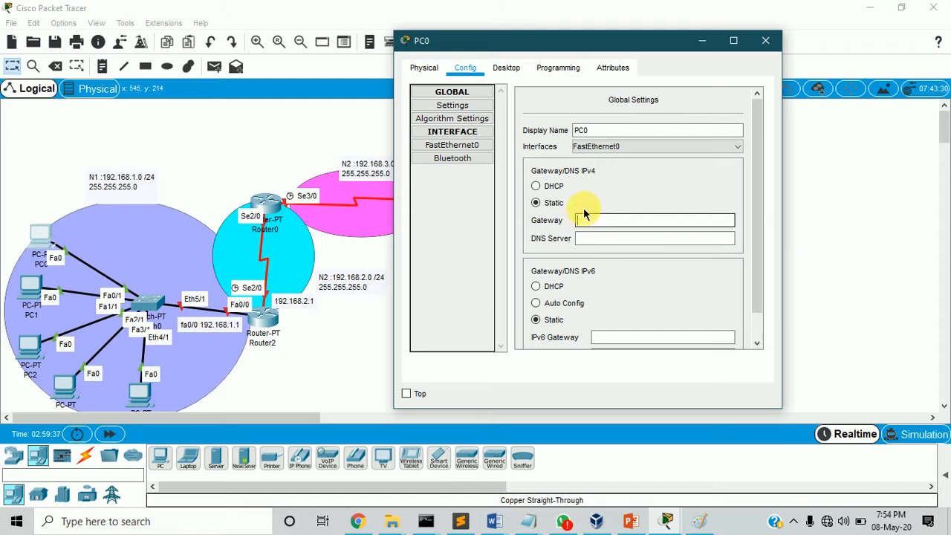
click(765, 42)
Configure Router2's FastEthernet0/0 with IP address 192.168.1.1 and subnet mask 255.255.255.0, and switch the port on.
click(256, 340)
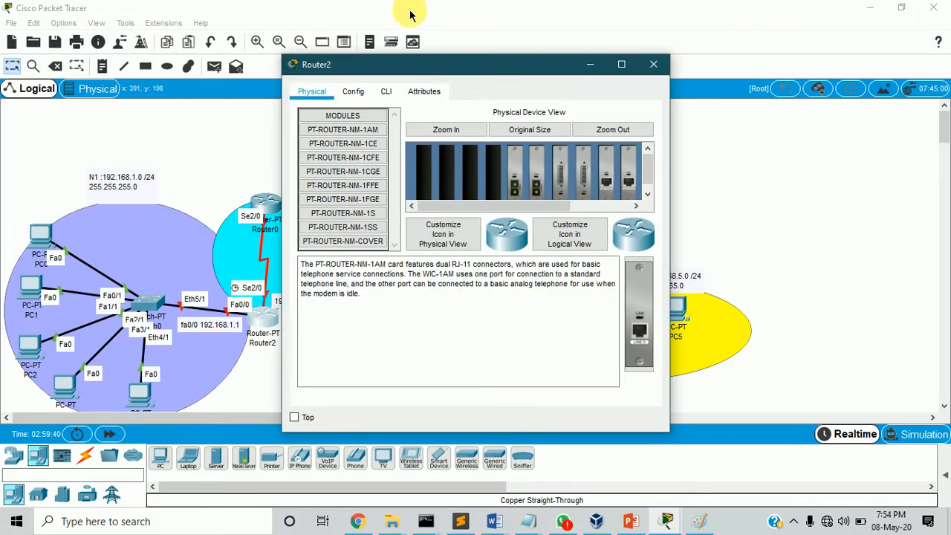
click(358, 89)
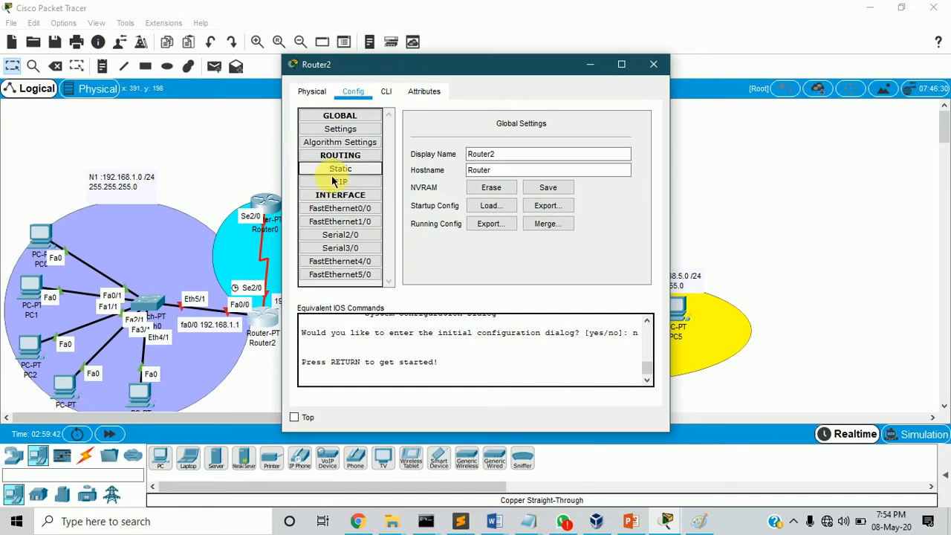
drag(389, 65, 532, 50)
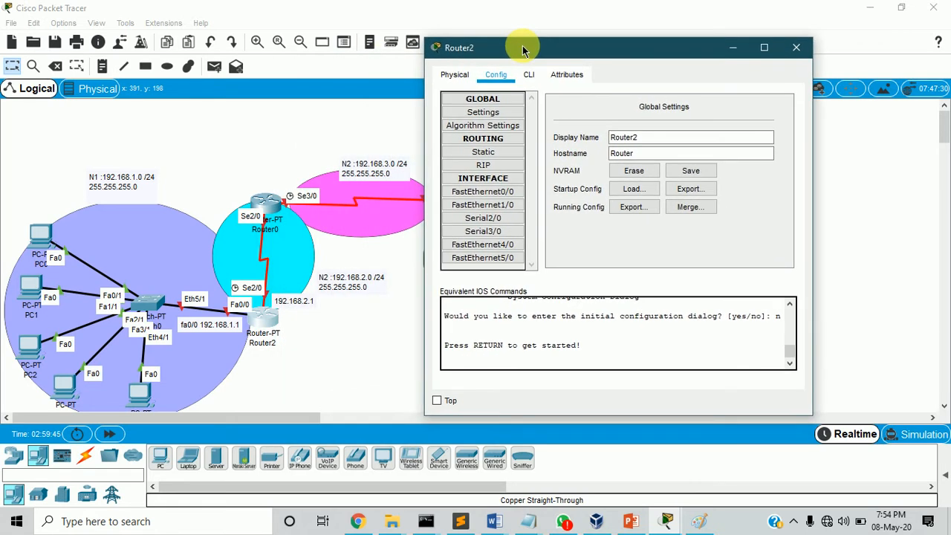
click(482, 191)
click(698, 183)
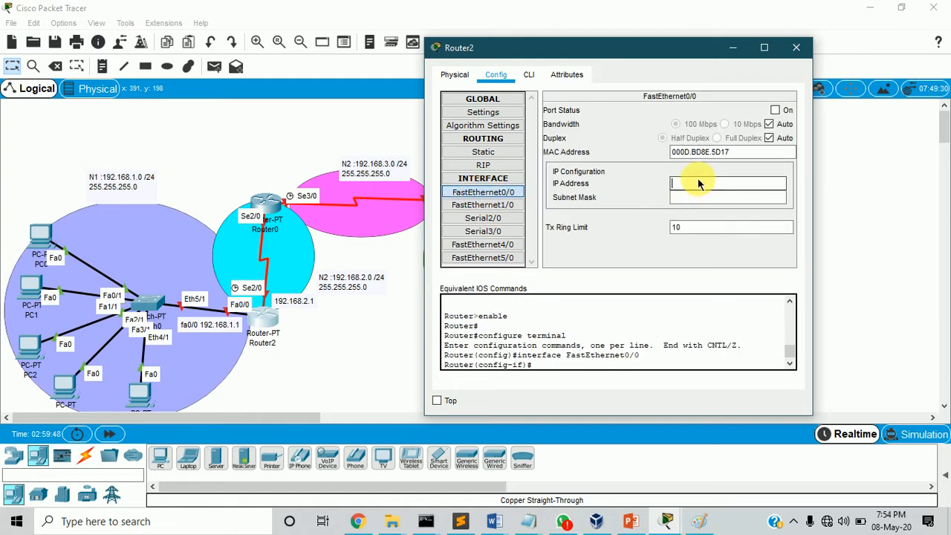
text(192.168.1.1)
click(728, 198)
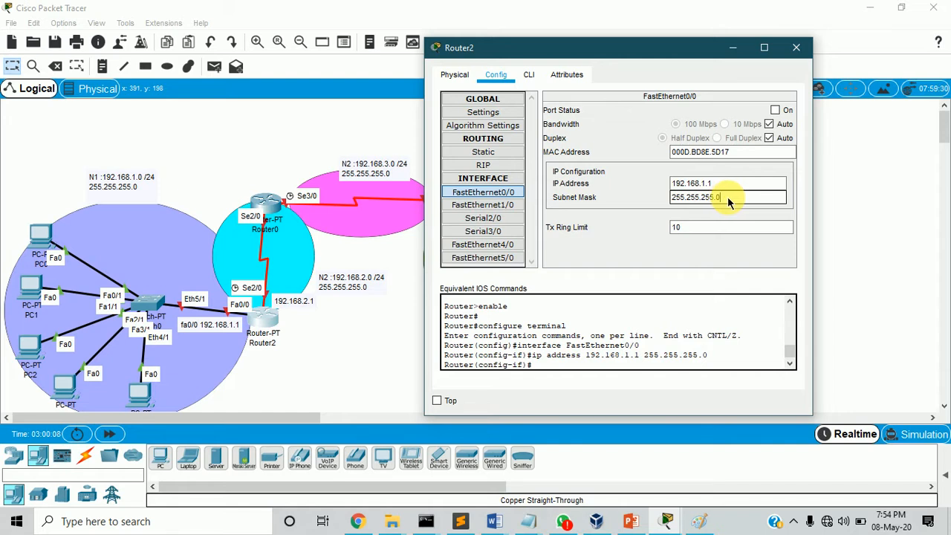
click(775, 110)
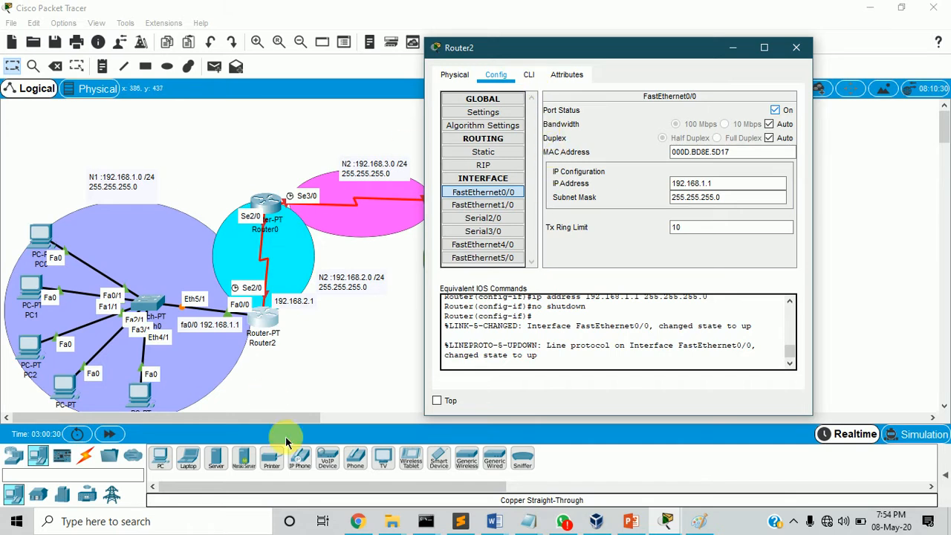
Assign IP address 192.168.2.1 with subnet mask 255.255.255.0 to Router2's Serial2/0 interface.
click(496, 219)
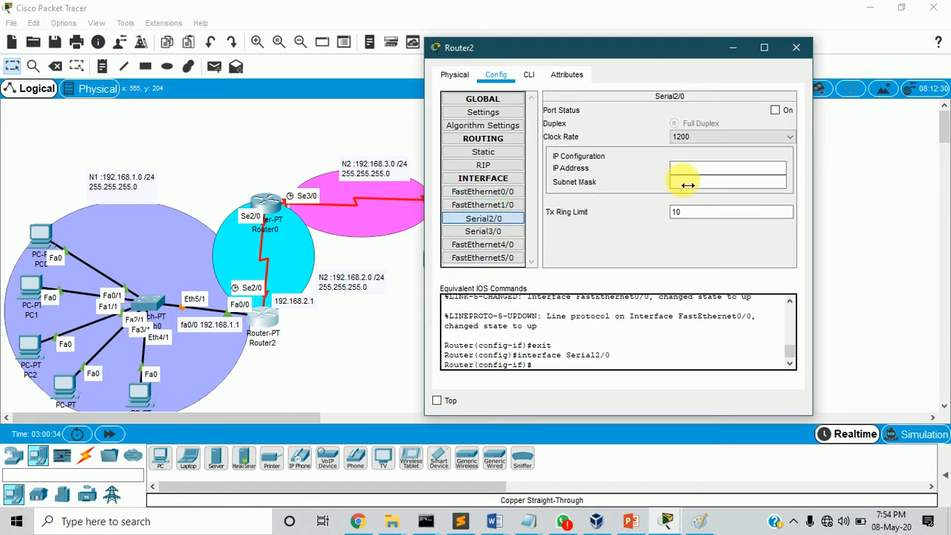
click(703, 174)
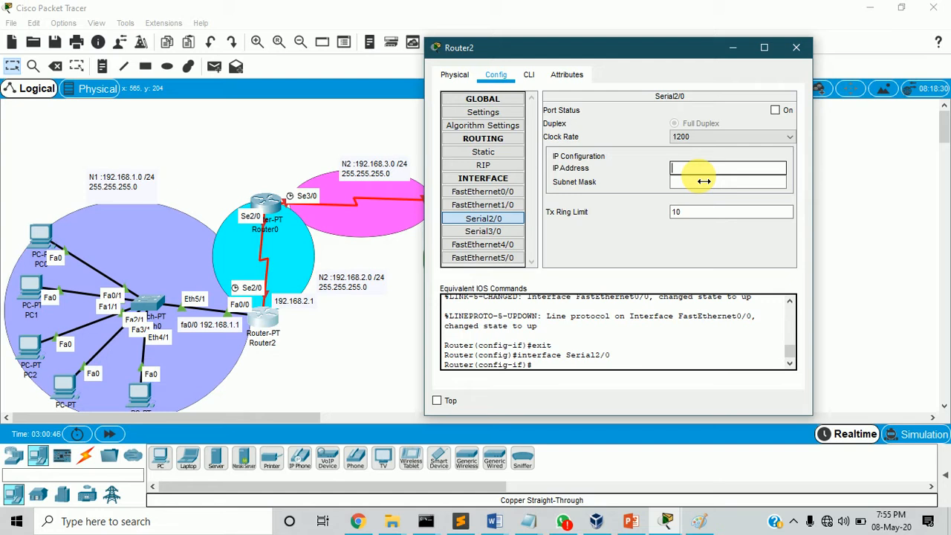
text(192)
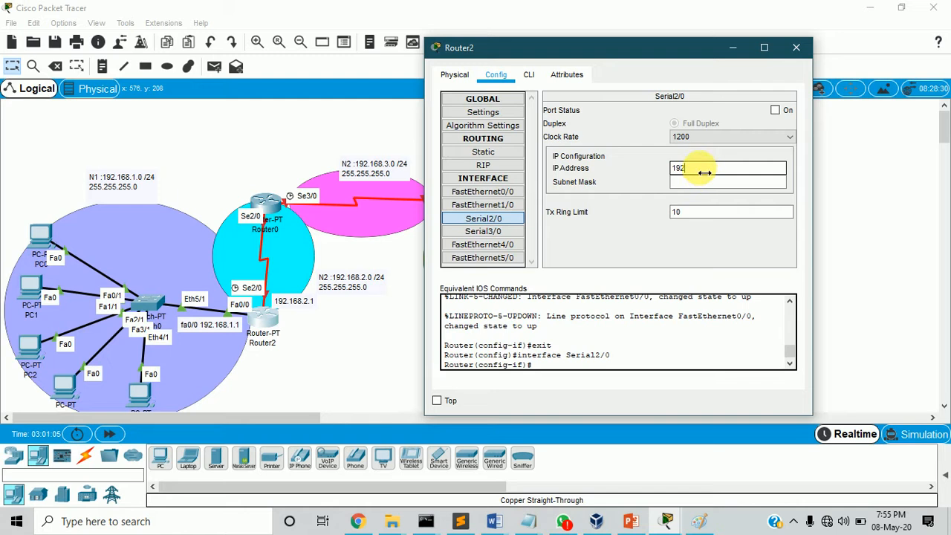
text(.168.2.1)
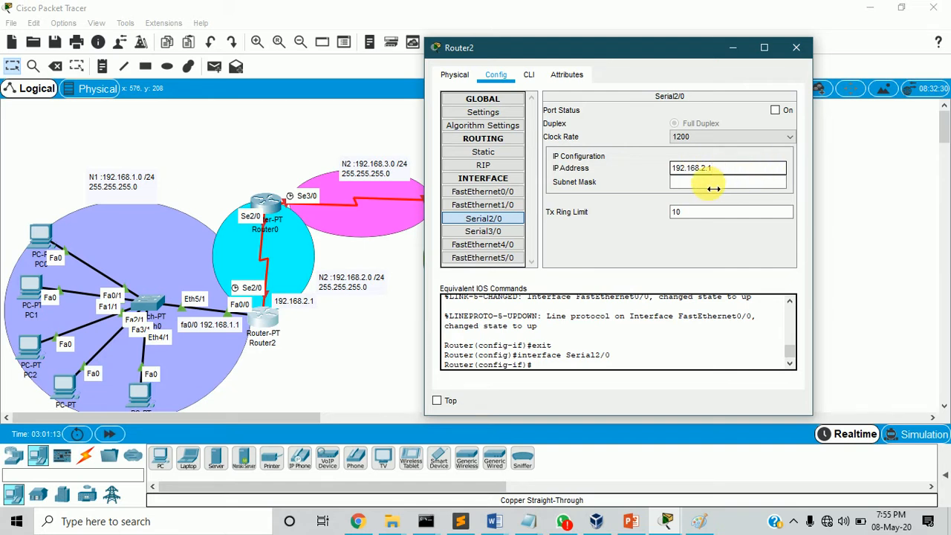
click(713, 189)
Set the clock rate of Router2's Serial2/0 to 56000, switch the port on, and close the router's configuration.
click(716, 141)
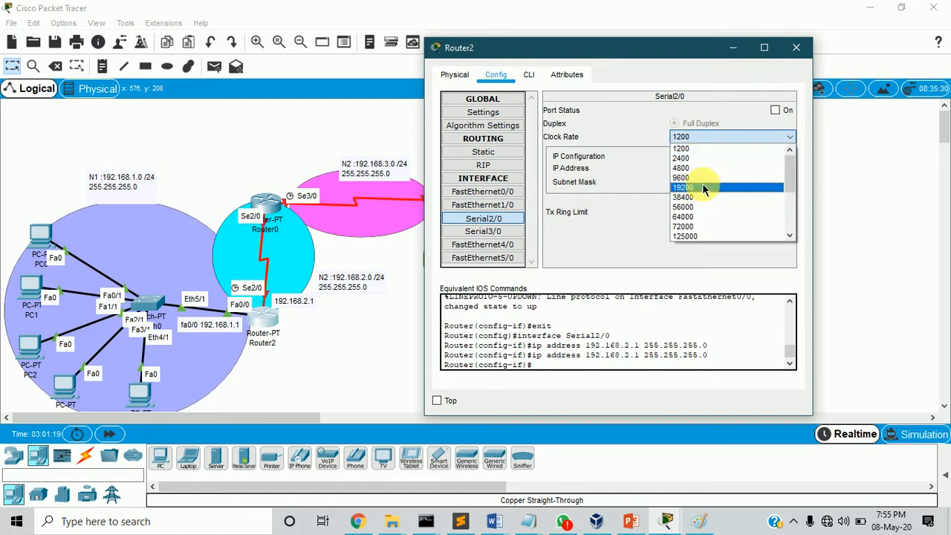
click(707, 207)
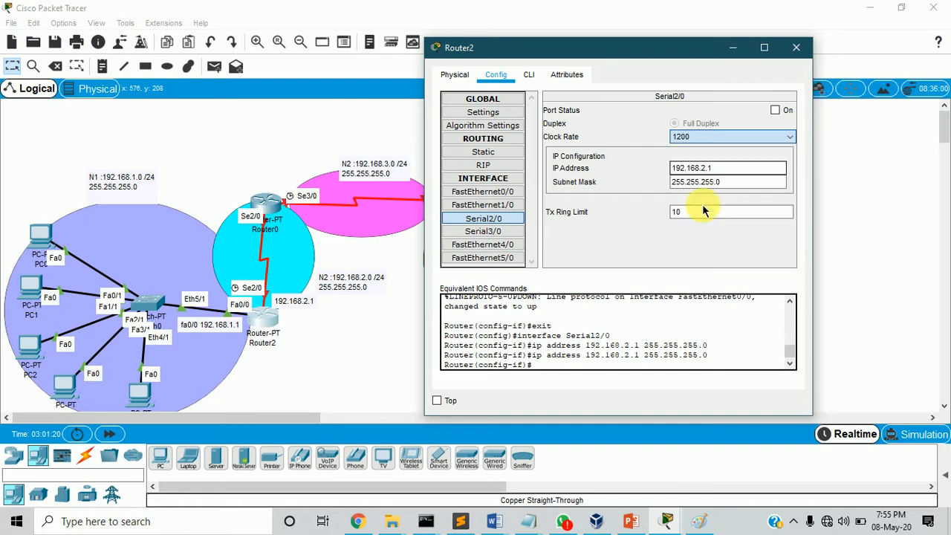
click(776, 110)
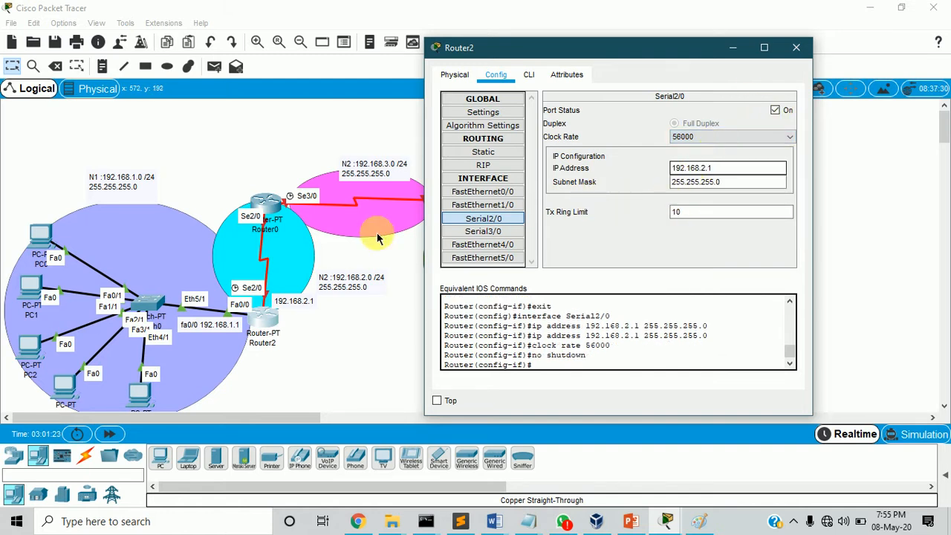
click(798, 47)
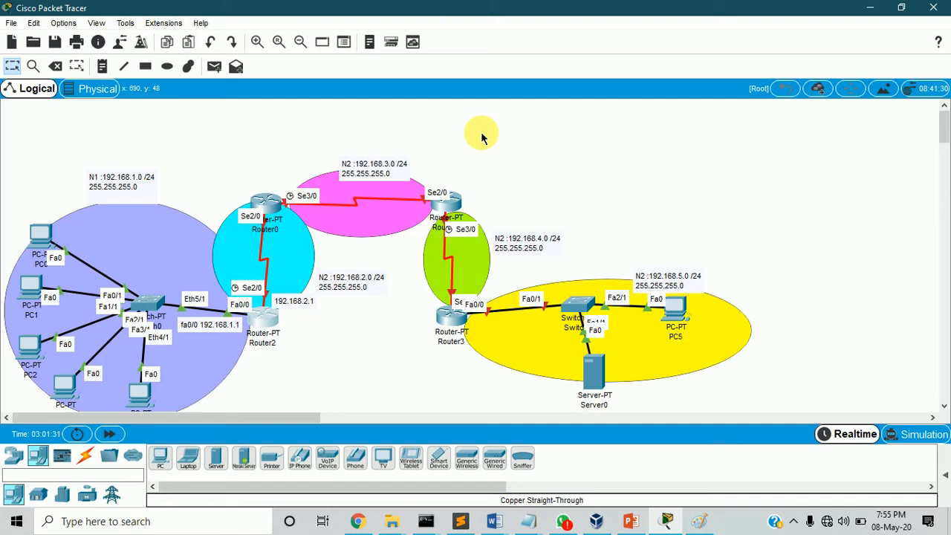
Set PC0's static IPv4 gateway to 192.168.1.1.
click(43, 238)
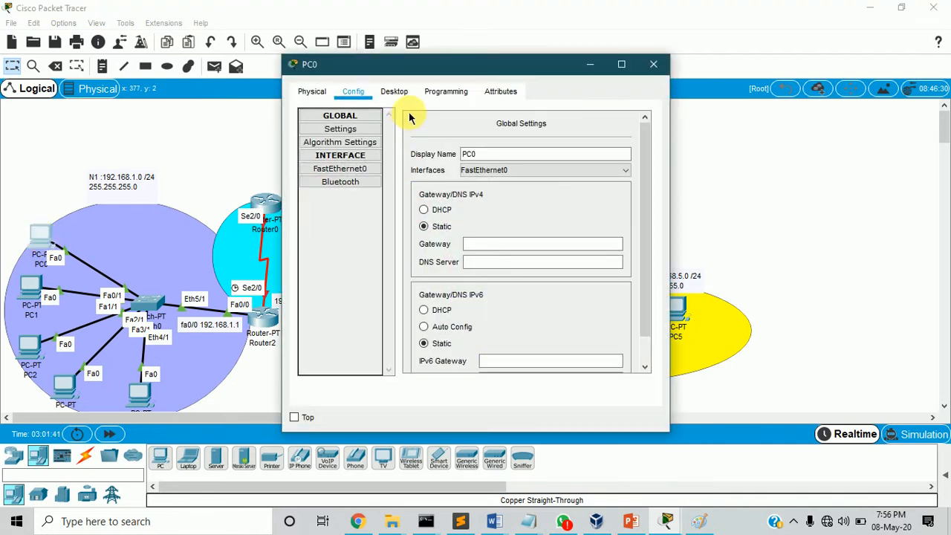
drag(388, 64, 640, 78)
click(711, 257)
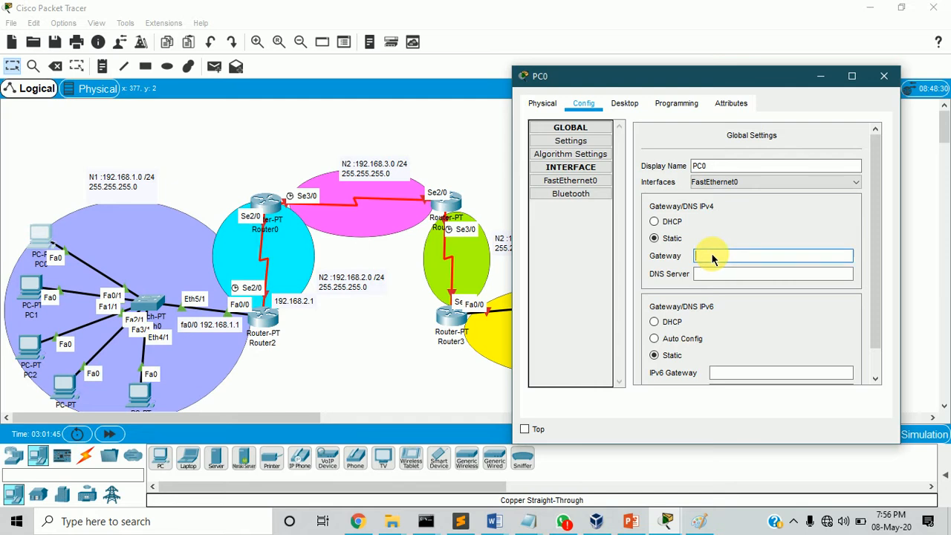
text(192.168.1.1)
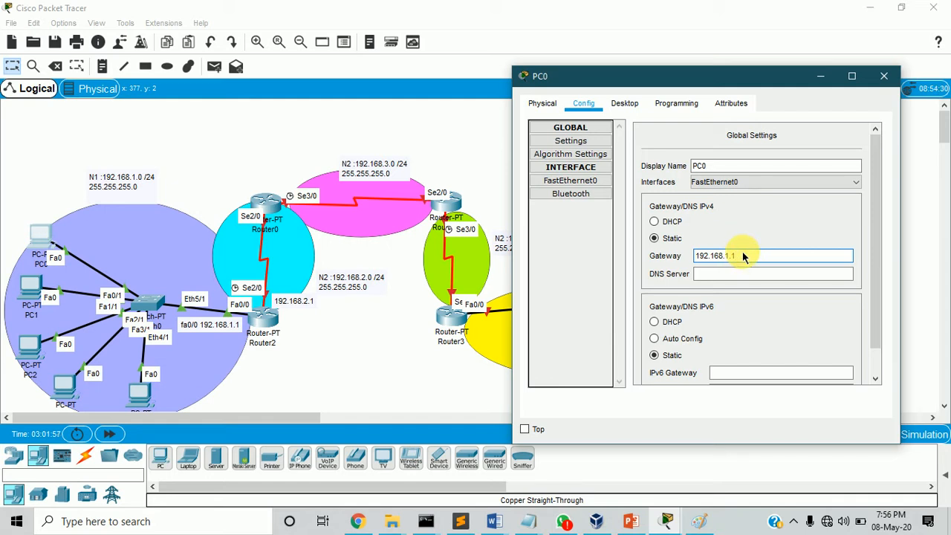
Give PC0's FastEthernet0 the IP address 192.168.1.2 and subnet mask 255.255.255.0, and close its configuration.
key(ctrl+a)
click(587, 180)
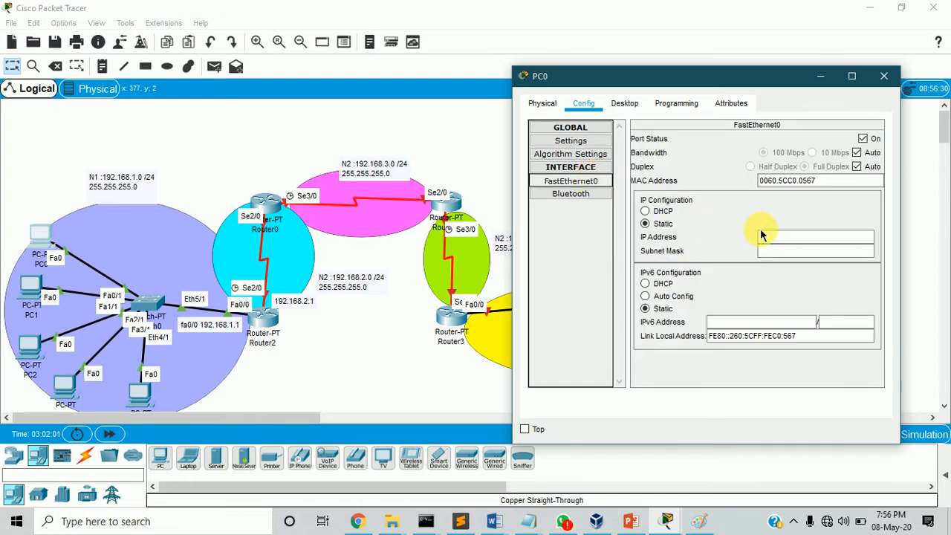
click(772, 236)
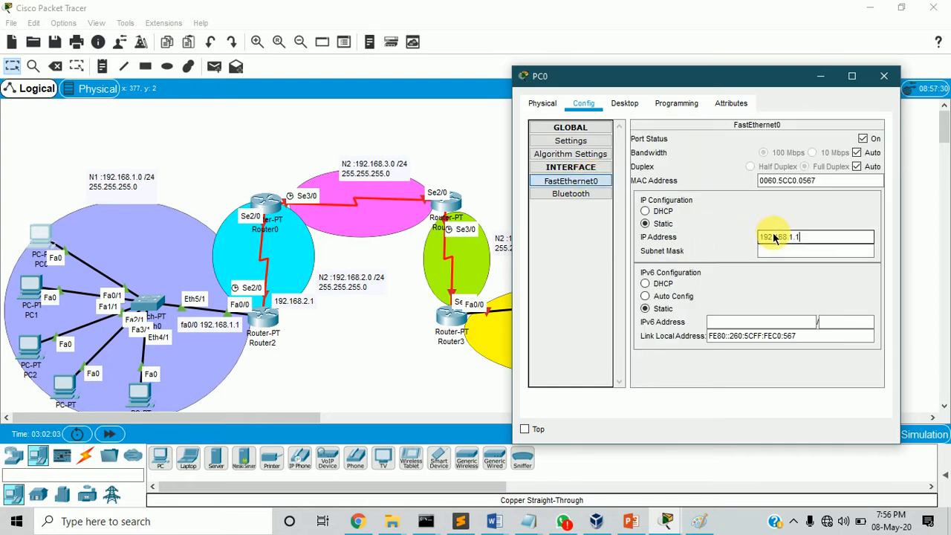
key(BackSpace)
text(2)
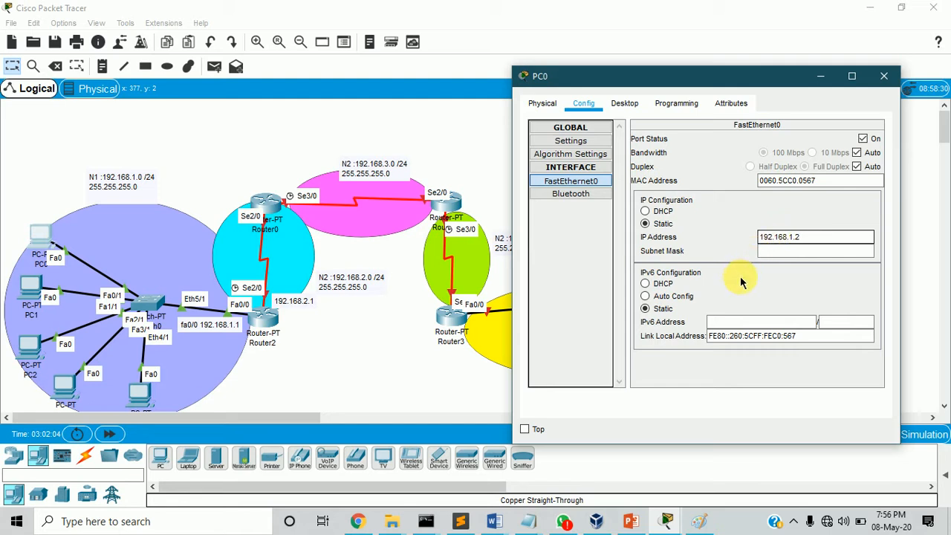
click(776, 250)
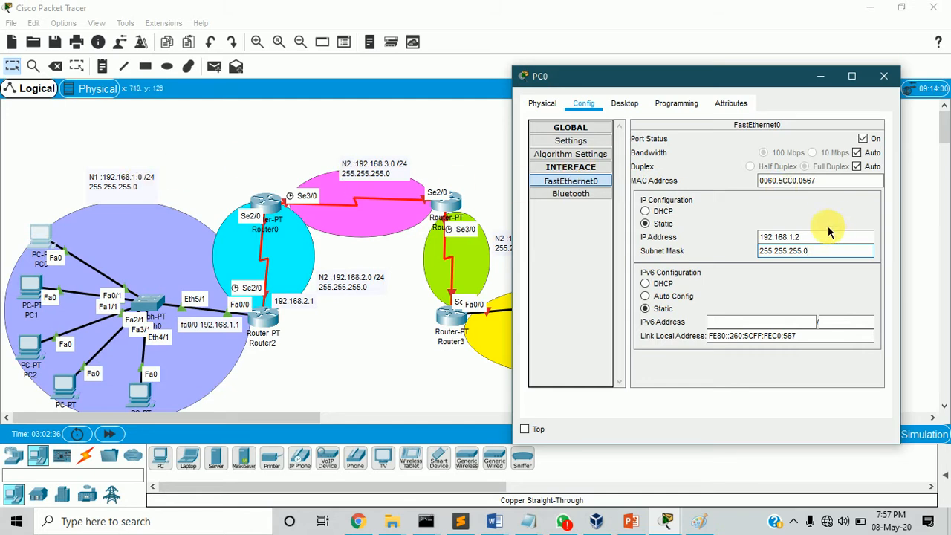
click(805, 237)
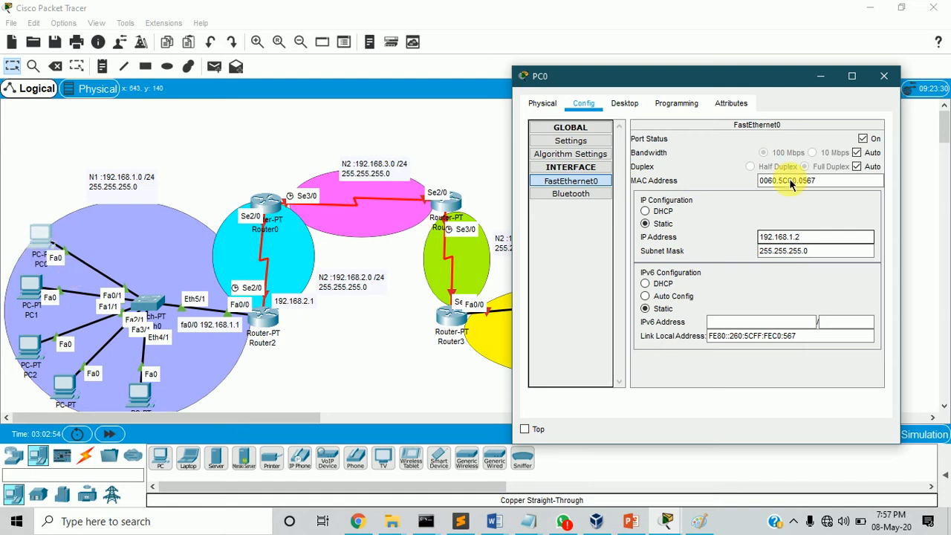
click(883, 76)
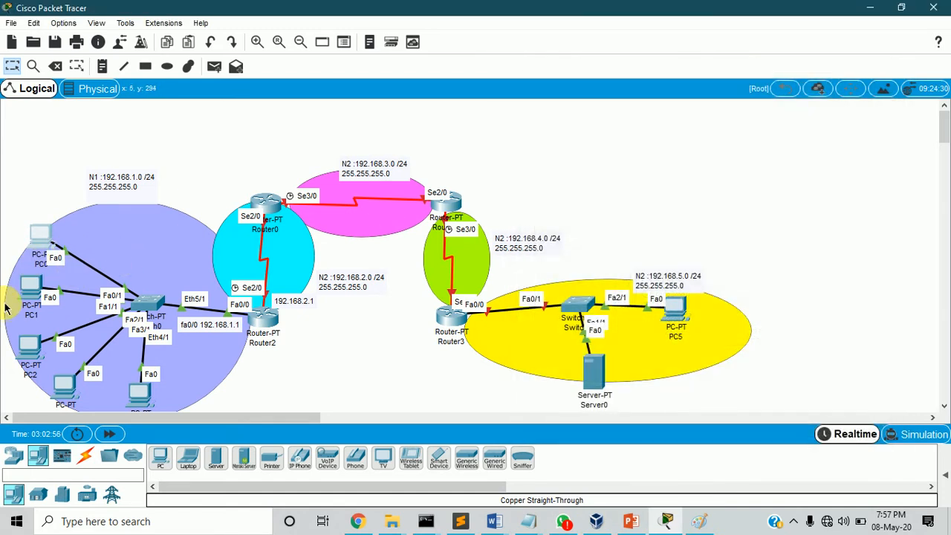
Set PC1's static IPv4 gateway to 192.168.1.1.
click(31, 284)
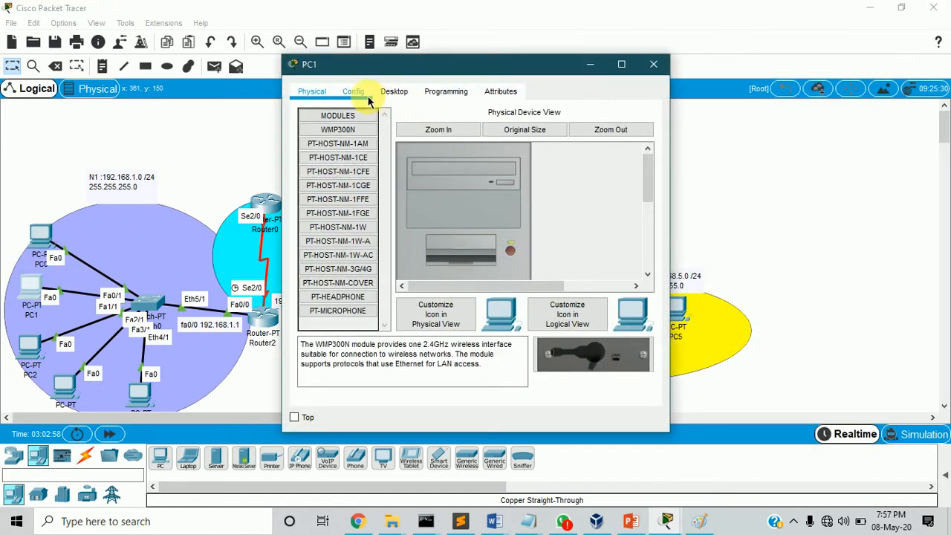
click(367, 98)
click(485, 244)
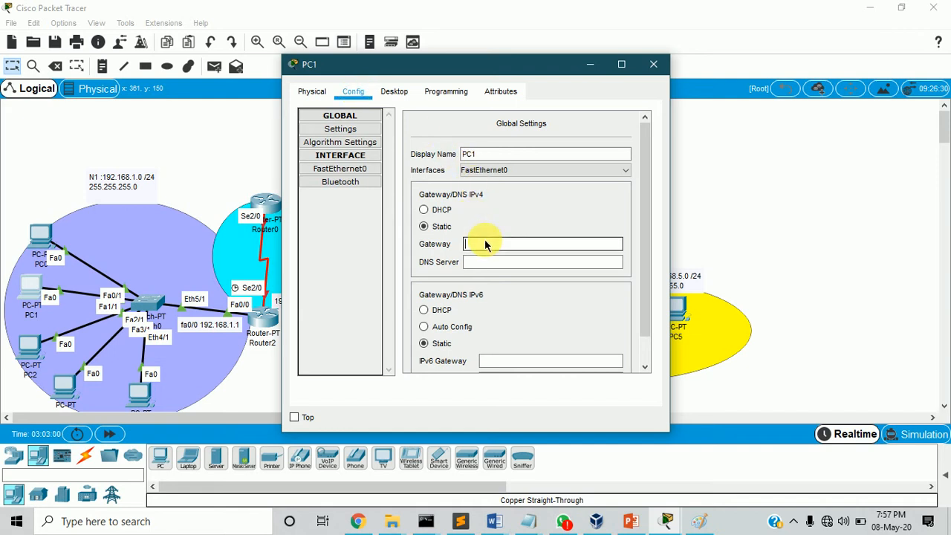
text(192.168.1.1)
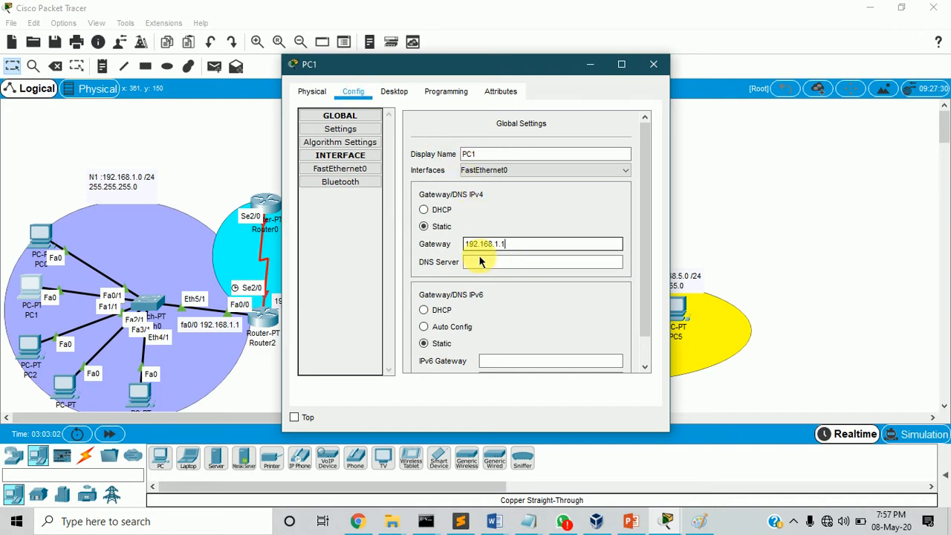
Give PC1's FastEthernet0 the IP address 192.168.1.3 and subnet mask 255.255.255.0, and close its configuration.
click(330, 168)
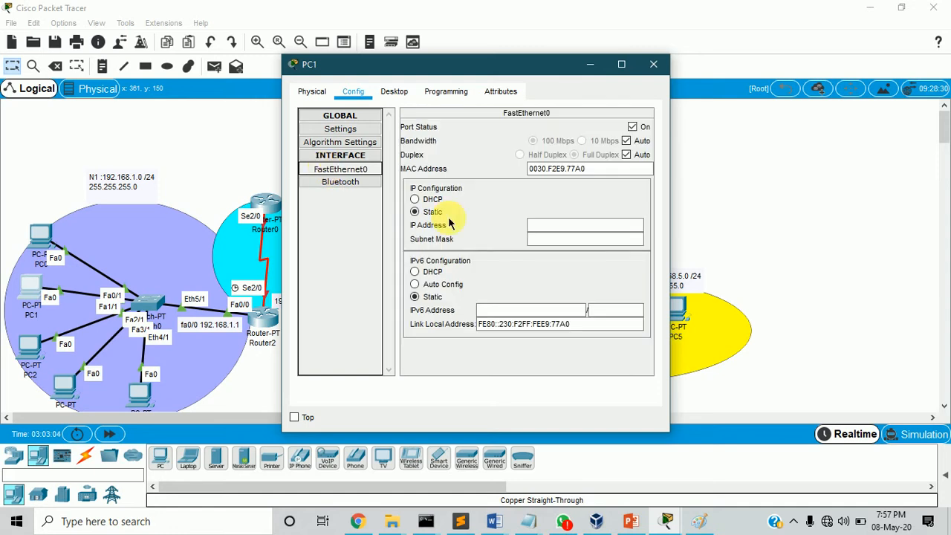
click(540, 224)
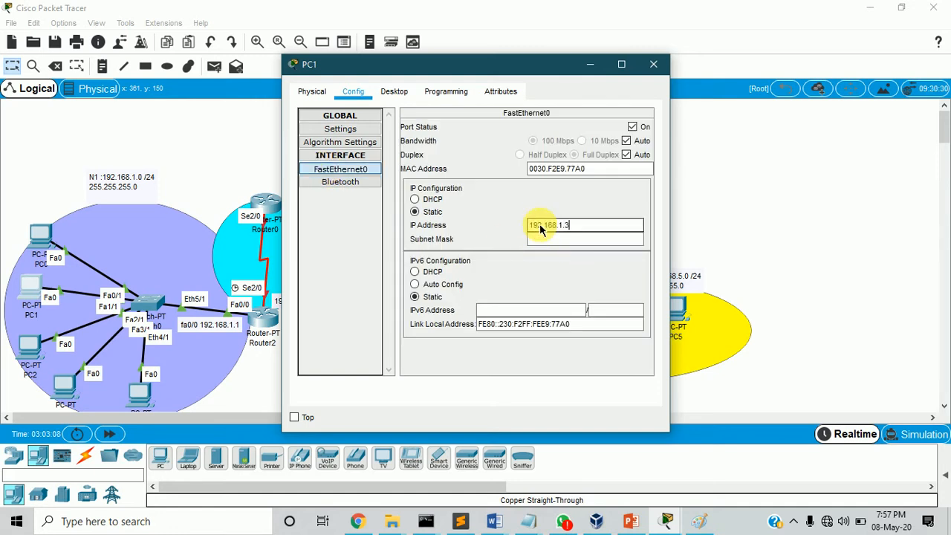
text(192.168.1.3)
click(544, 238)
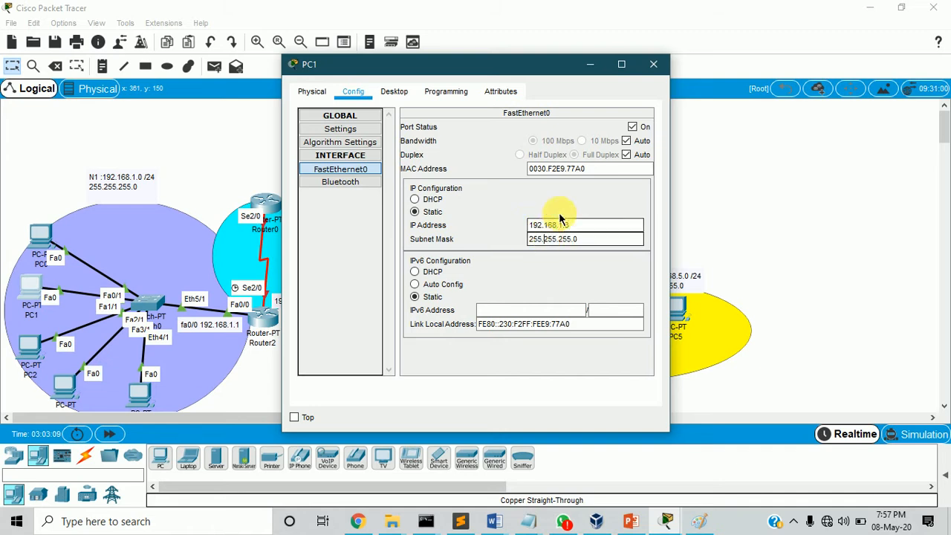
click(652, 65)
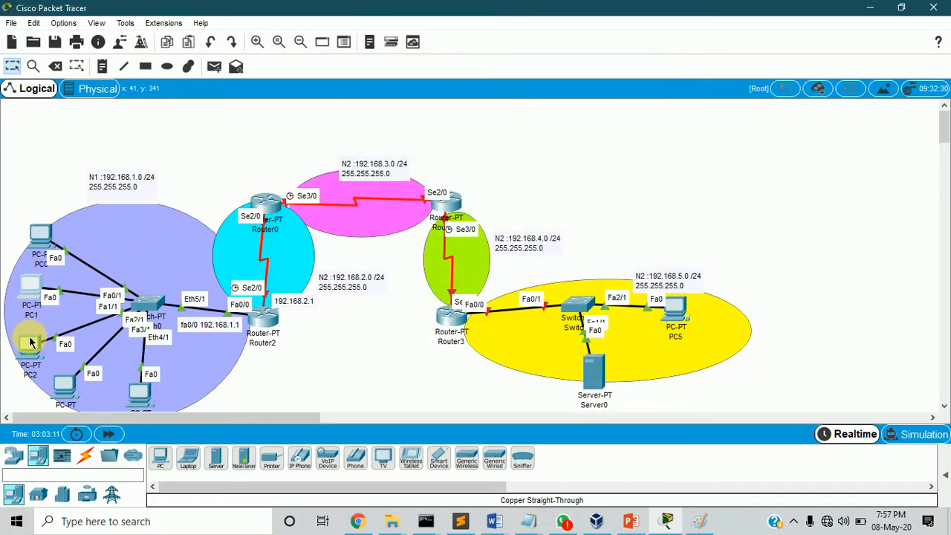
Set PC2's static IPv4 gateway to 192.168.1.1.
click(30, 344)
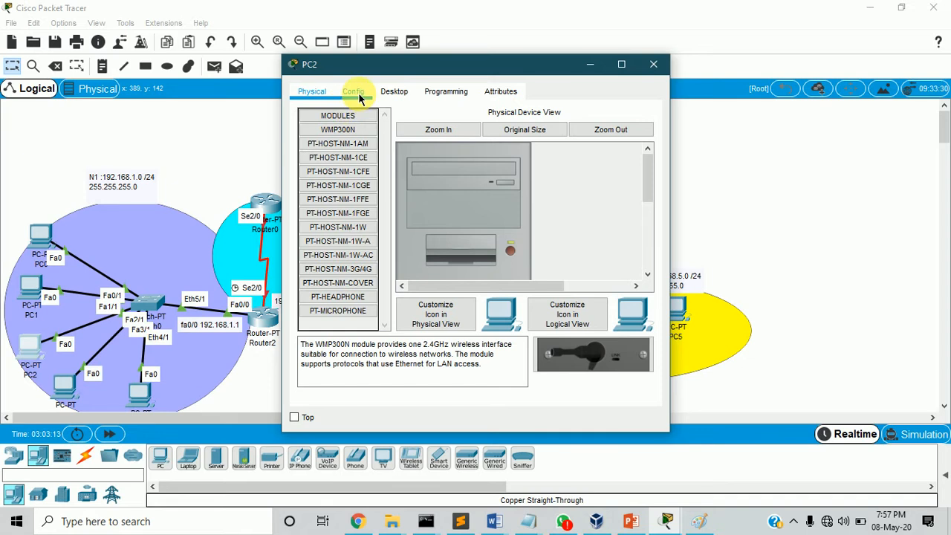
click(353, 92)
click(502, 244)
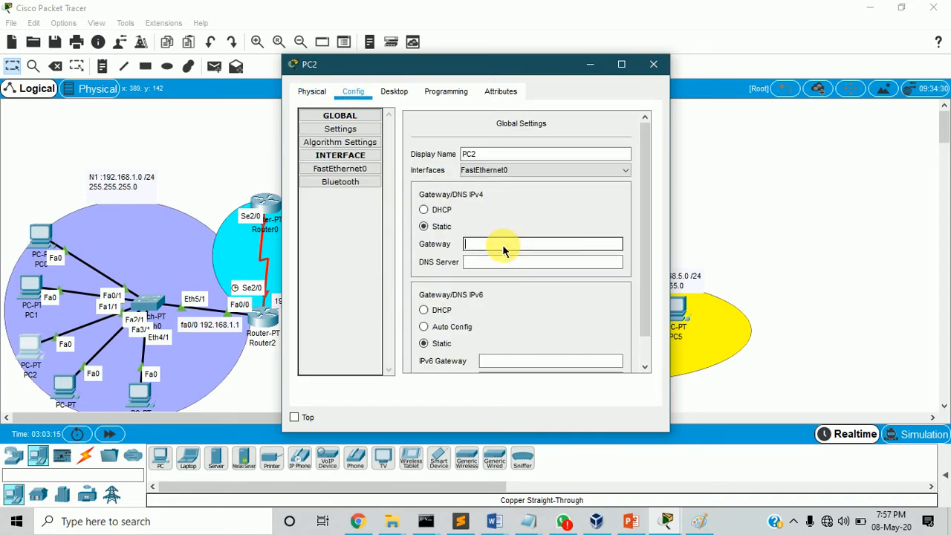
text(192.168.1.1)
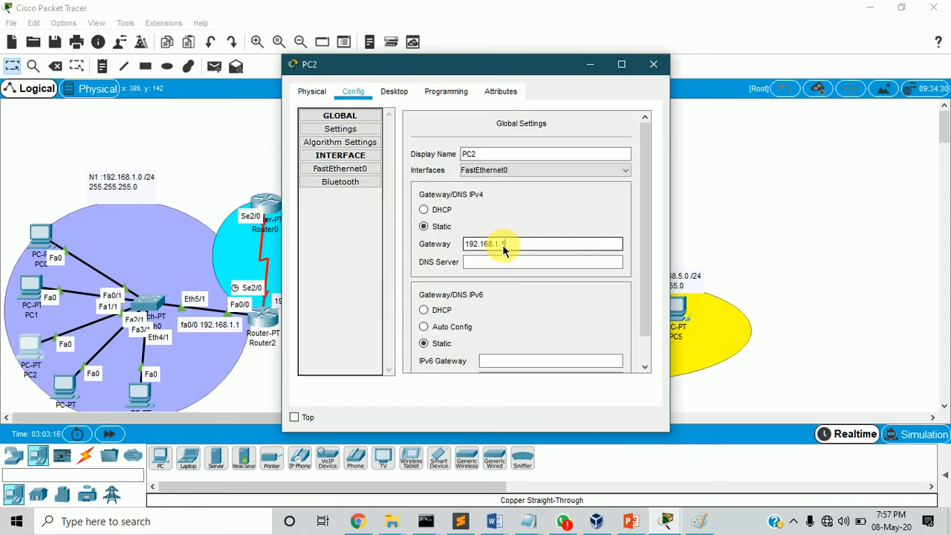
Give PC2's FastEthernet0 the IP address 192.168.1.4 and subnet mask 255.255.255.0, and close its configuration.
click(350, 174)
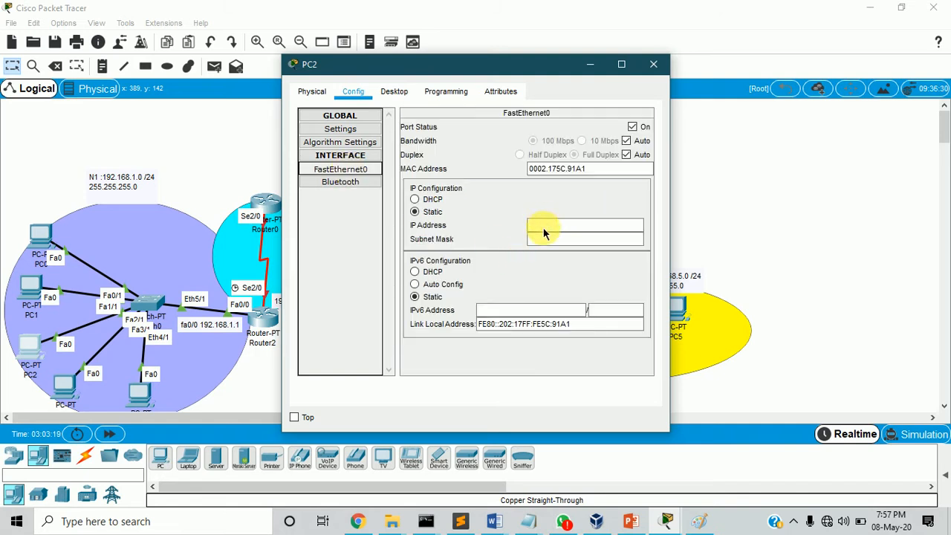
click(543, 229)
text(192.168.1.1)
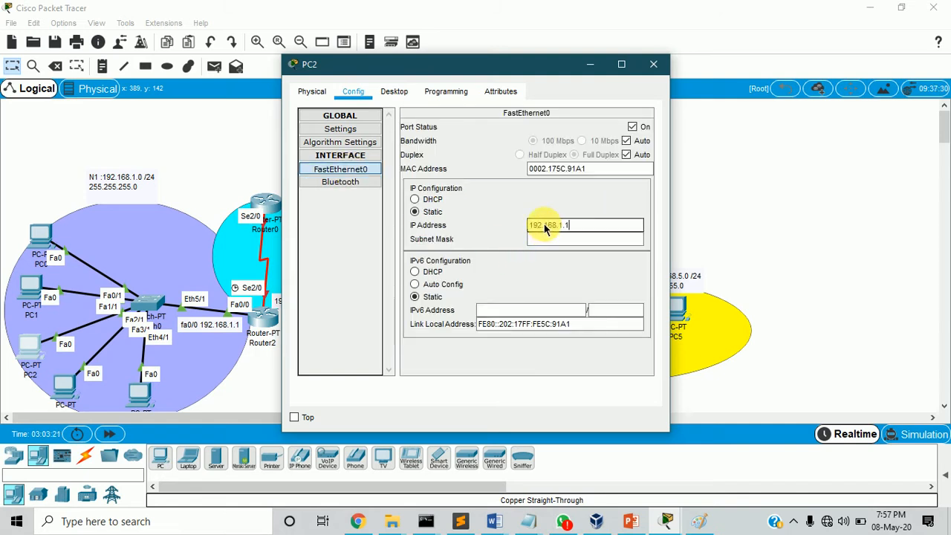
key(BackSpace)
text(4)
click(562, 238)
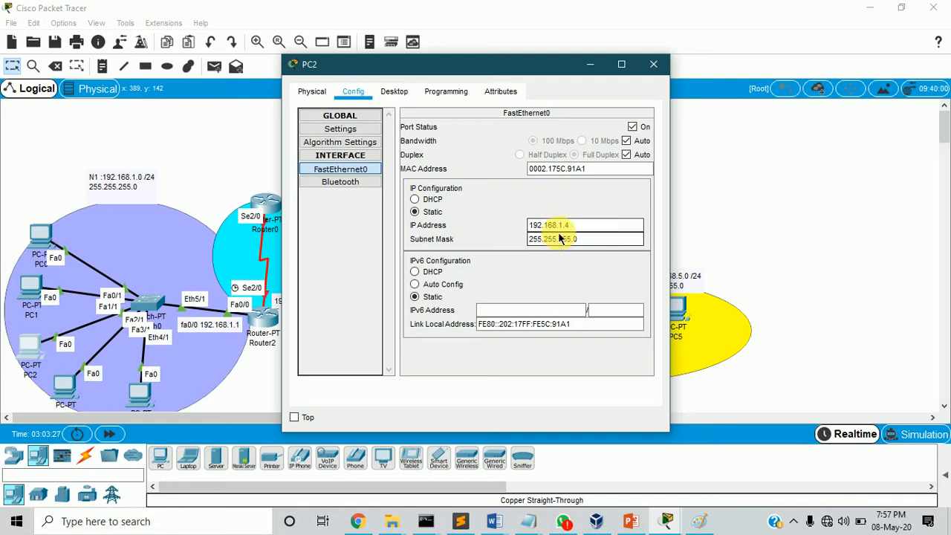
click(655, 65)
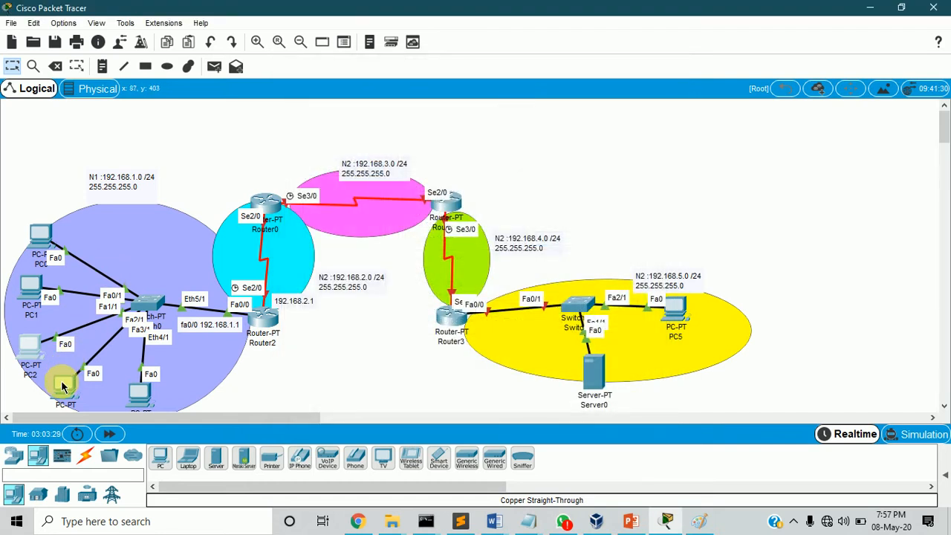
Set PC3's static IPv4 gateway to 192.168.1.1.
click(63, 386)
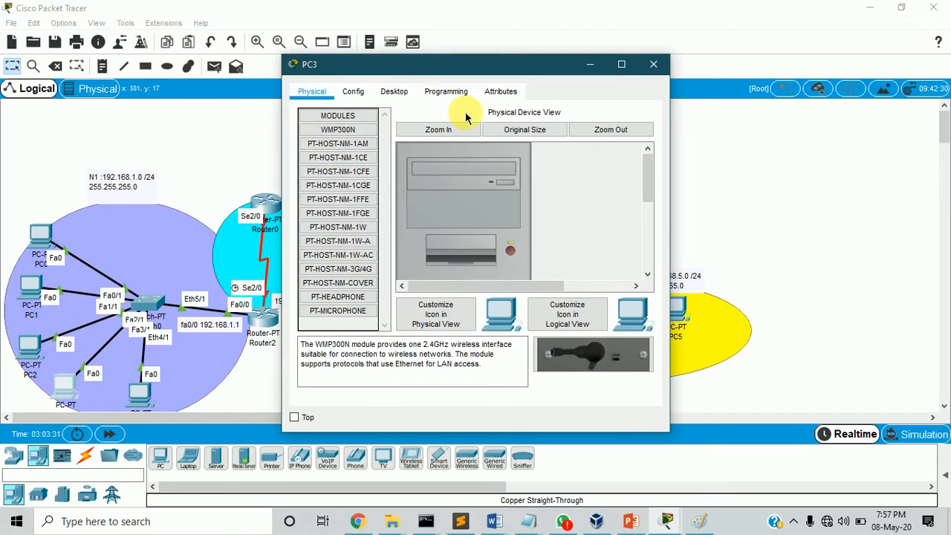
click(358, 91)
click(500, 245)
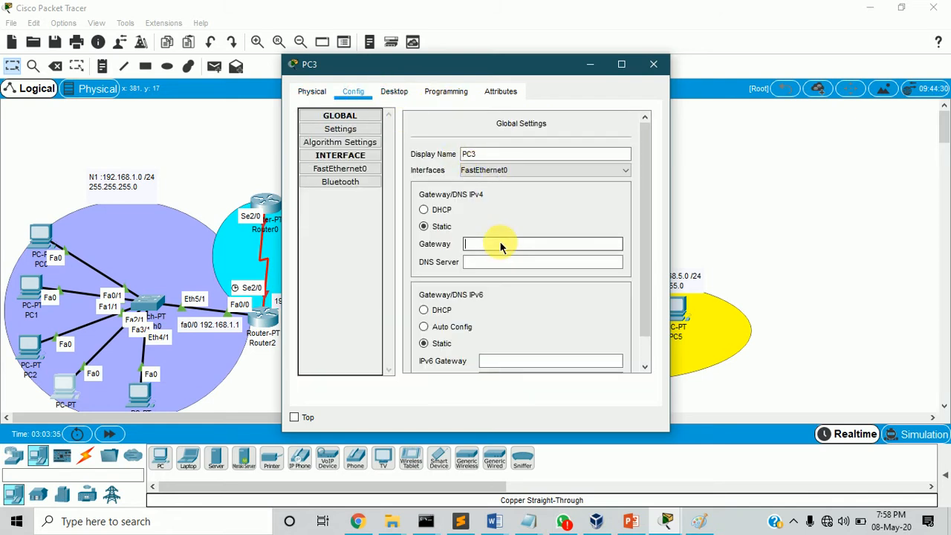
text(192.168.1.1)
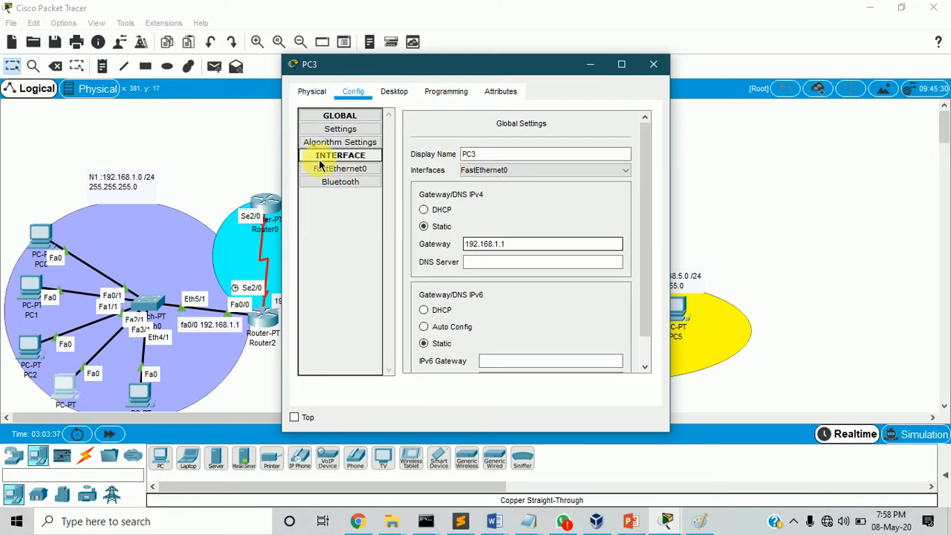
click(327, 157)
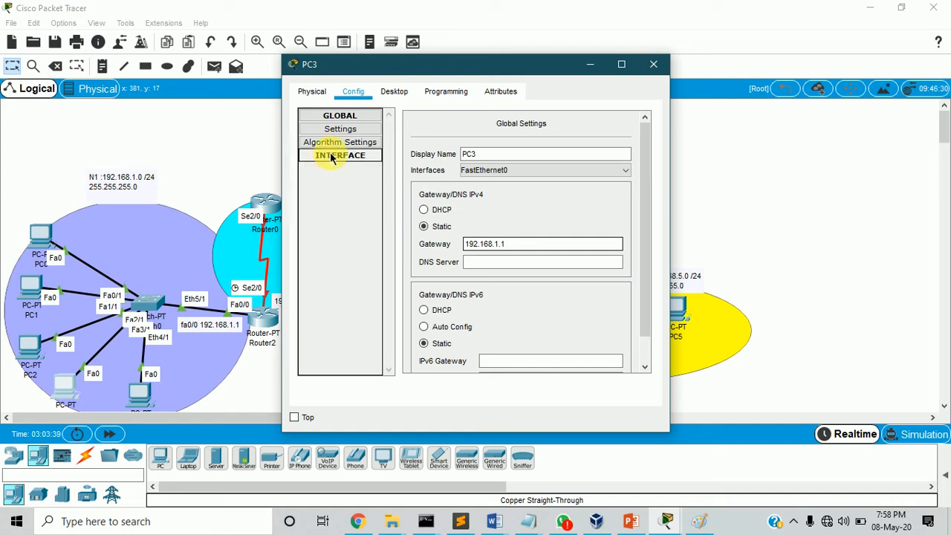
Give PC3's FastEthernet0 the IP address 192.168.1.5 and subnet mask 255.255.255.0, and close its configuration.
click(331, 157)
click(340, 170)
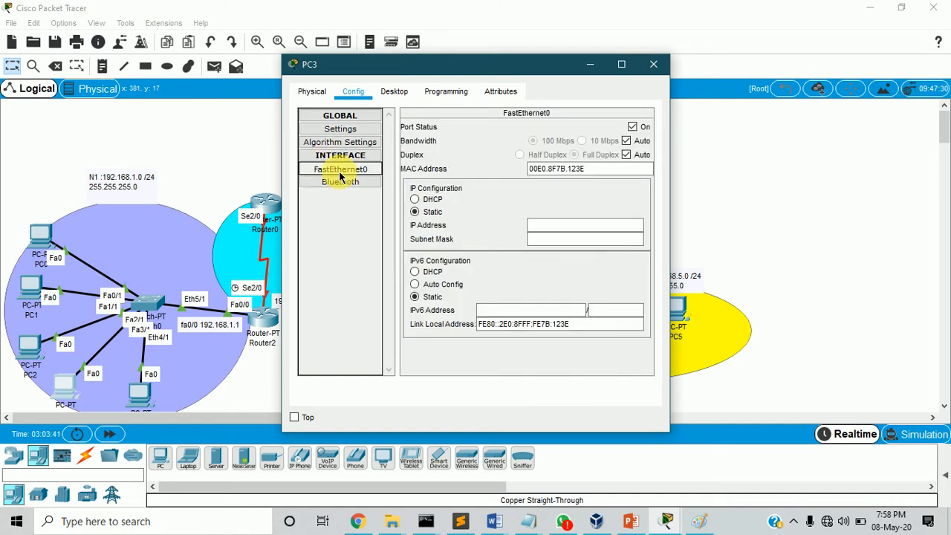
click(561, 226)
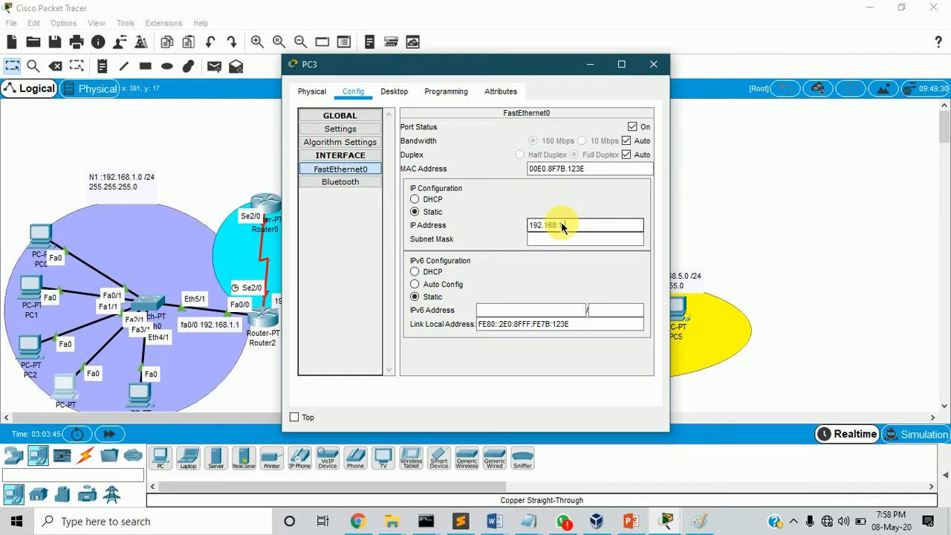
text(192.168.1.5)
key(Tab)
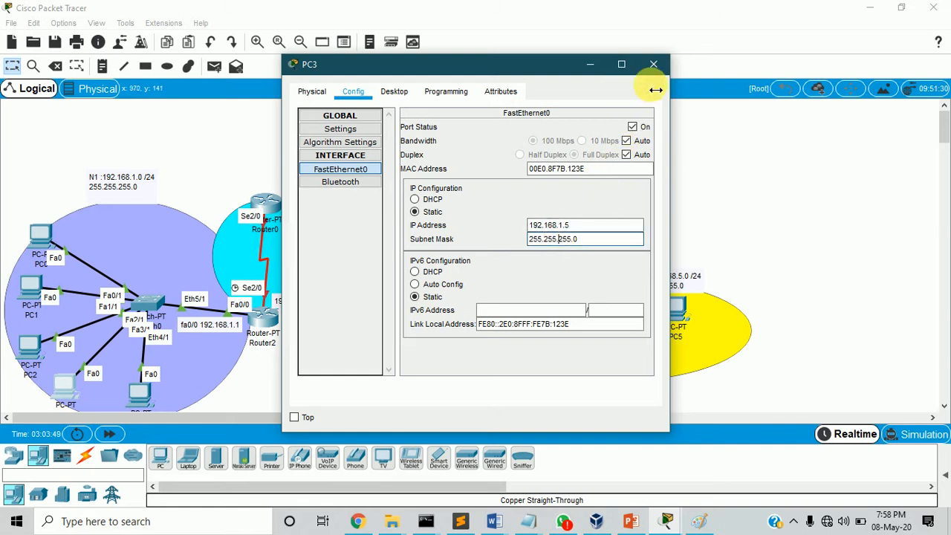
click(653, 65)
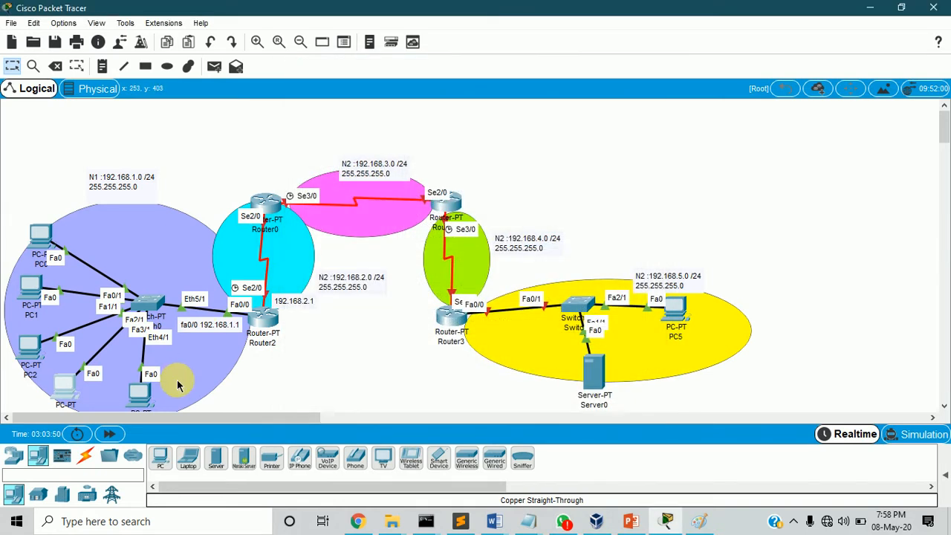
Set PC4's static IPv4 gateway to 192.168.1.1.
click(139, 391)
click(351, 91)
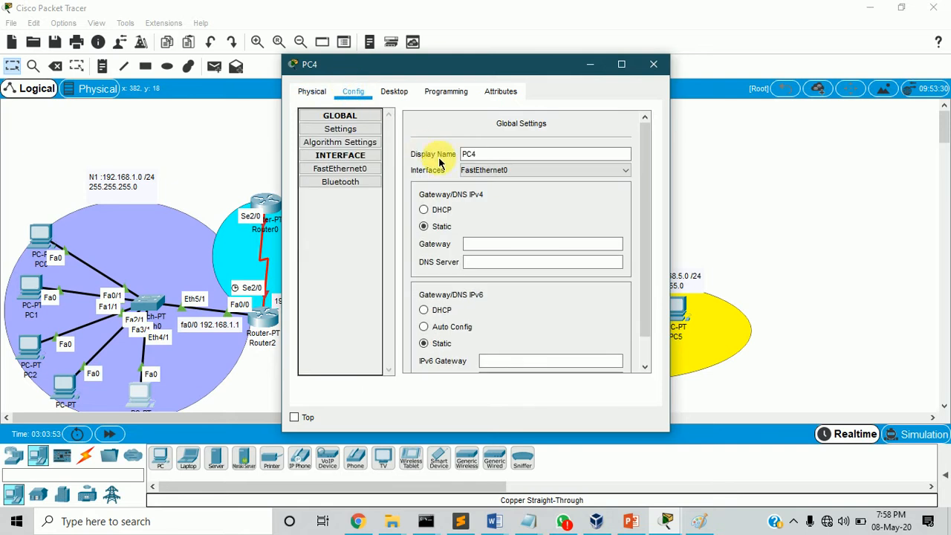
click(482, 250)
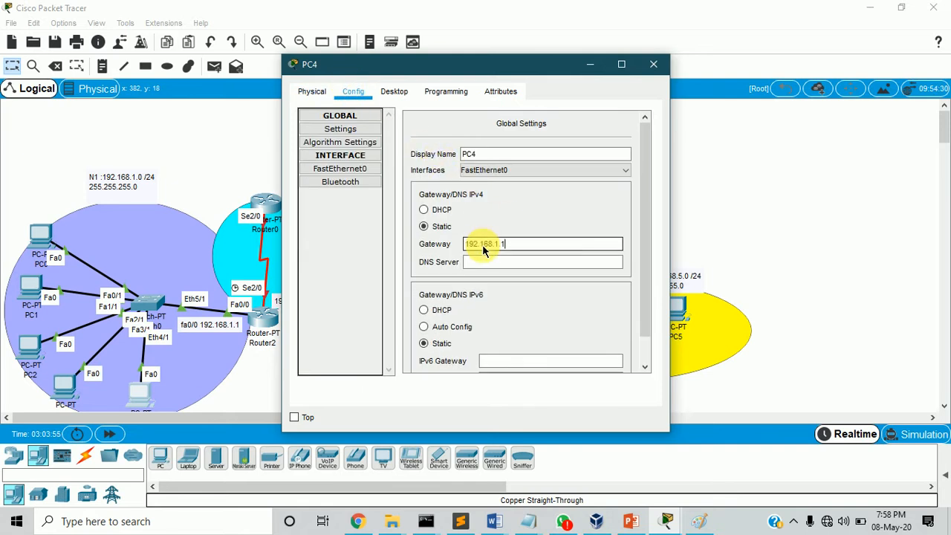
text(192.168.1.1)
Give PC4's FastEthernet0 the IP address 192.168.1.6 and subnet mask 255.255.255.0, and close its configuration.
click(355, 169)
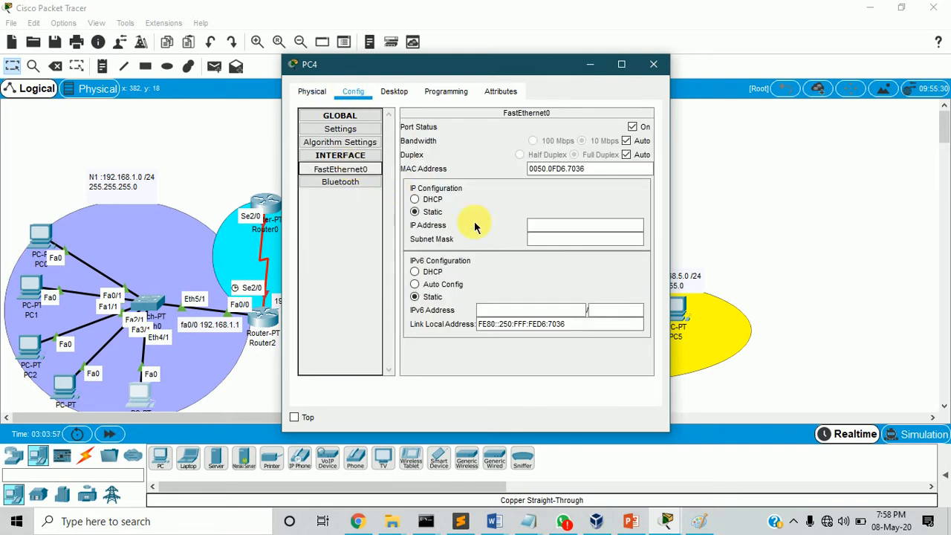
click(542, 230)
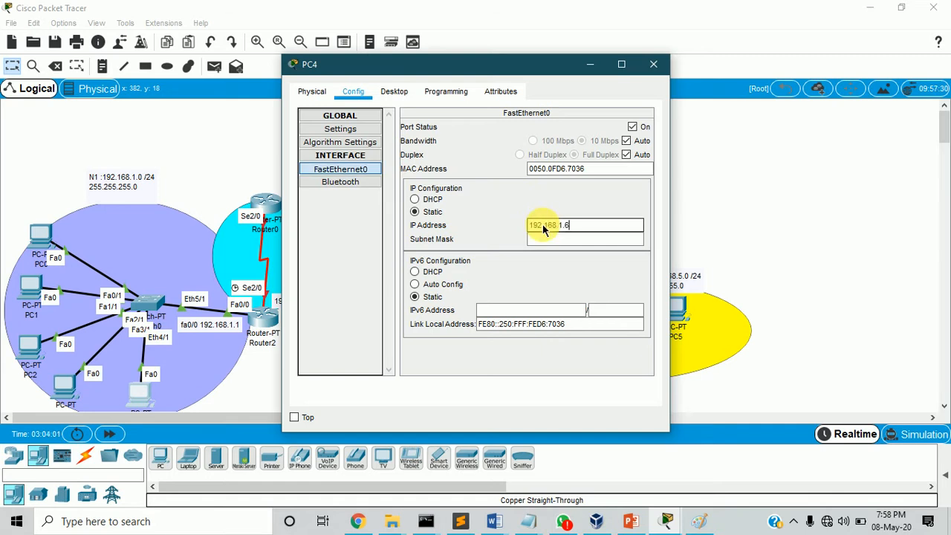
click(560, 239)
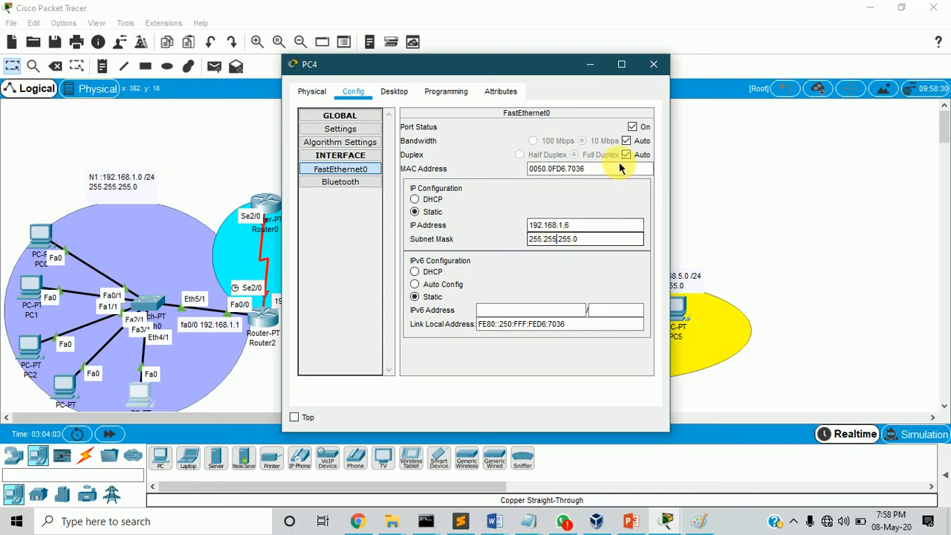
click(655, 65)
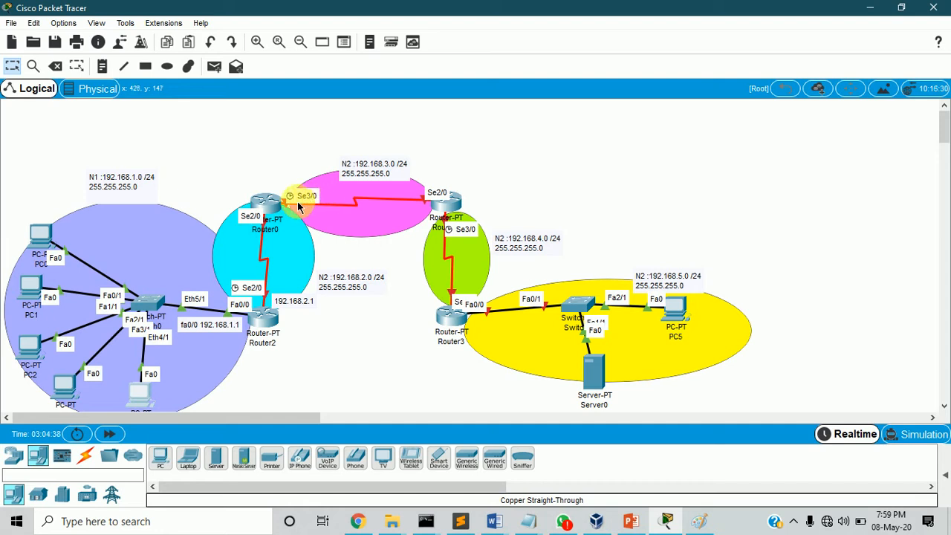
Renumber the notes for networks 192.168.3.0, 192.168.4.0 and 192.168.5.0 as N3, N4 and N5.
double_click(351, 170)
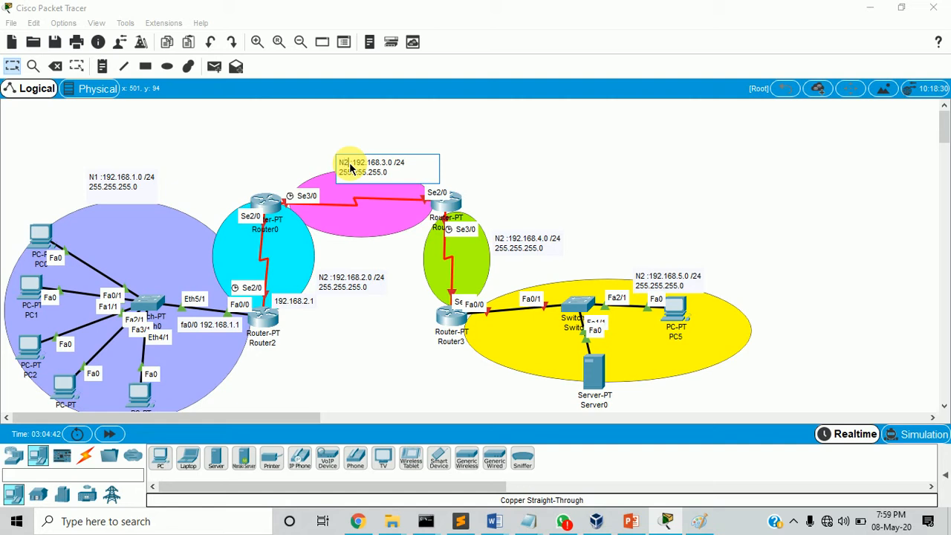
key(BackSpace)
text(3)
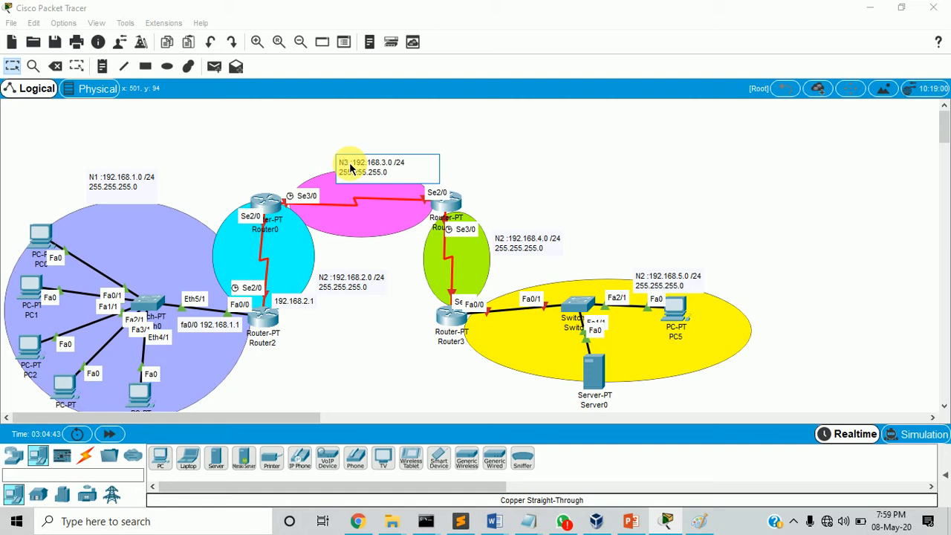
double_click(502, 239)
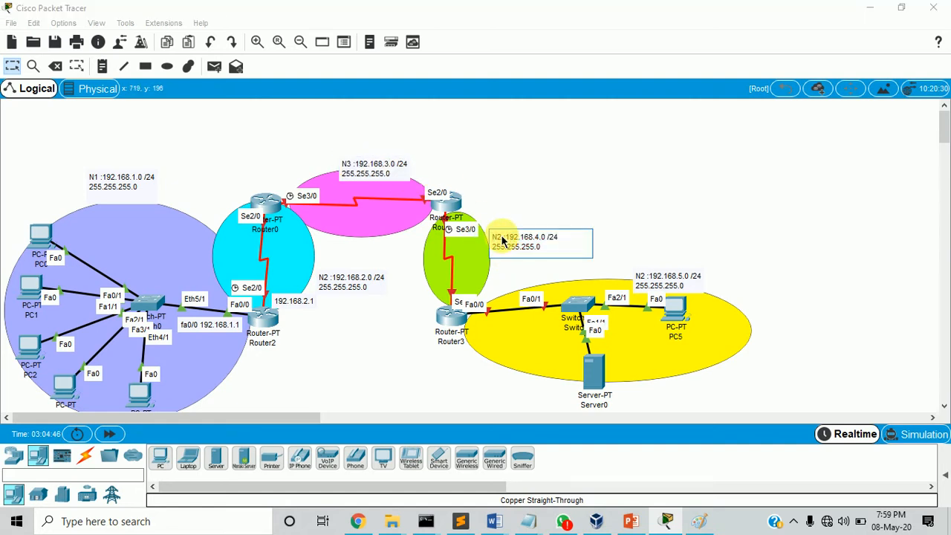
key(BackSpace)
text(4)
double_click(644, 282)
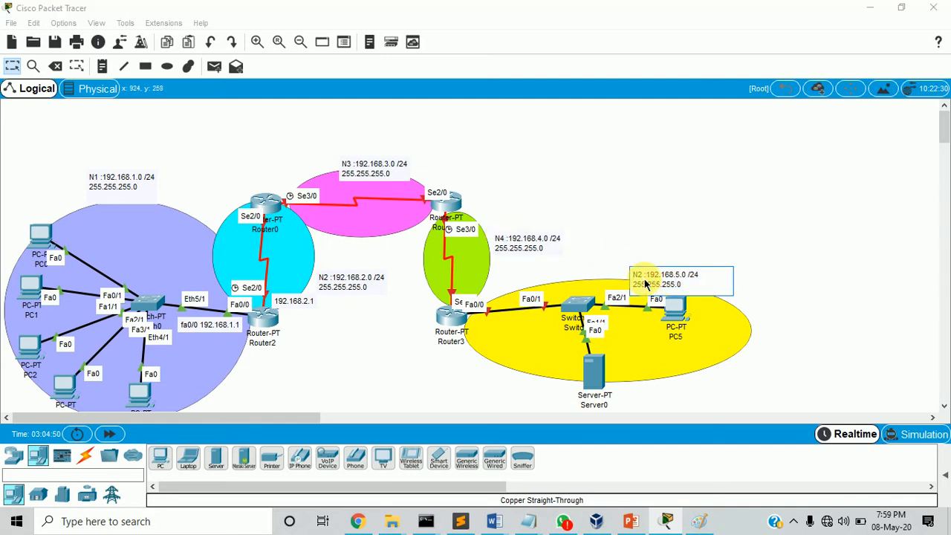
key(BackSpace)
text(5)
Give Router0's Serial2/0 the IP address 192.168.2.2 and subnet mask 255.255.255.0, and turn the port on.
click(269, 203)
drag(366, 65, 577, 38)
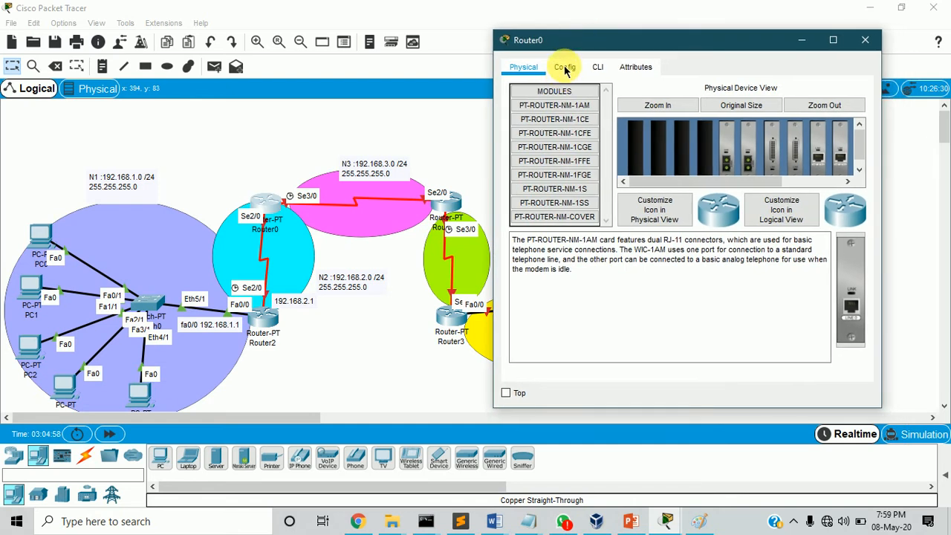
click(565, 68)
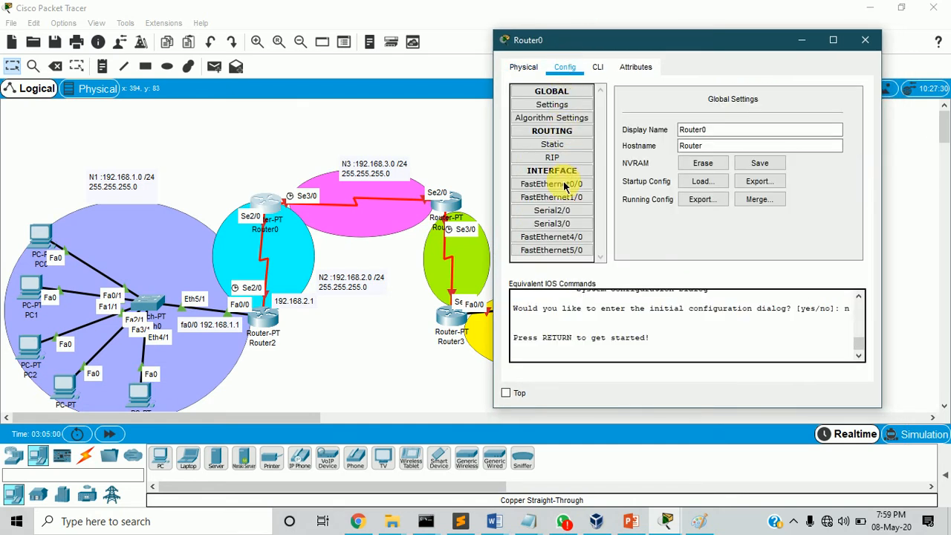
click(563, 214)
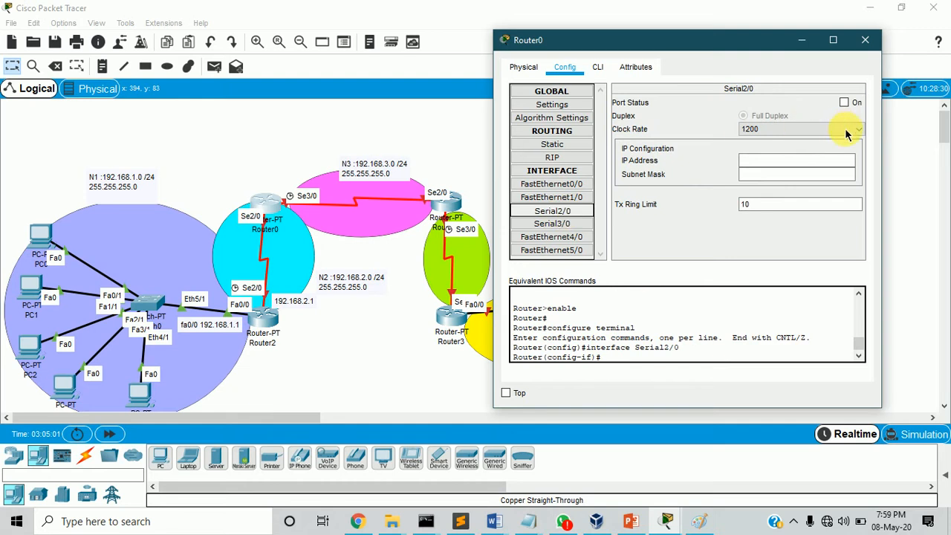
click(759, 156)
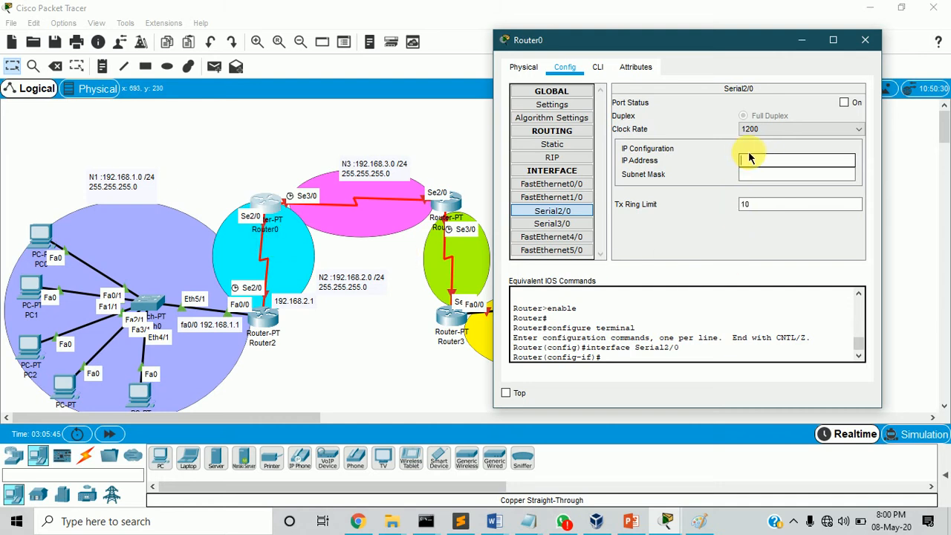
text(192.168.2.2)
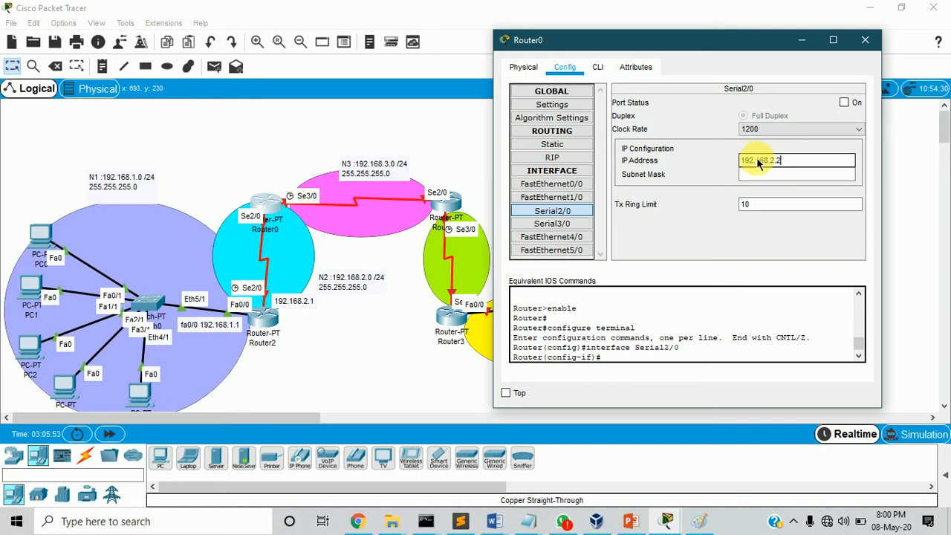
click(768, 174)
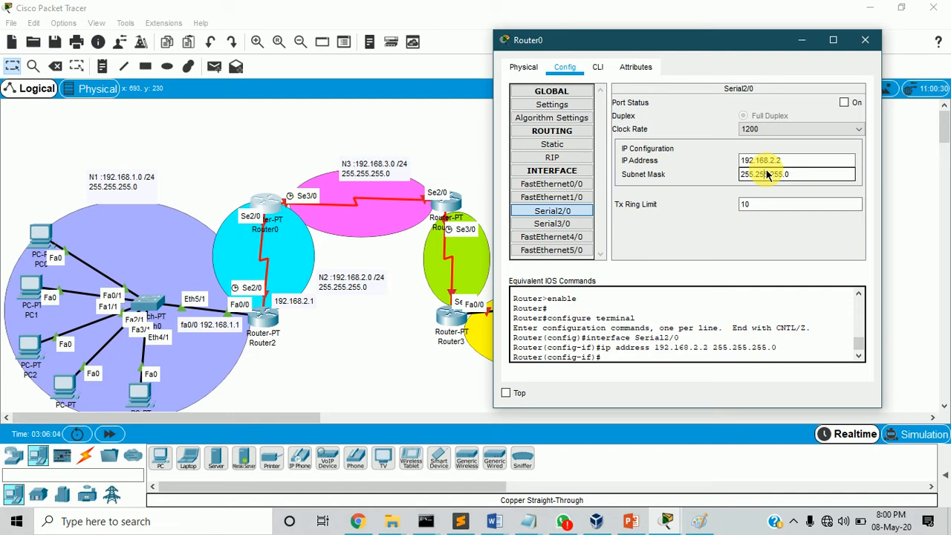
click(846, 104)
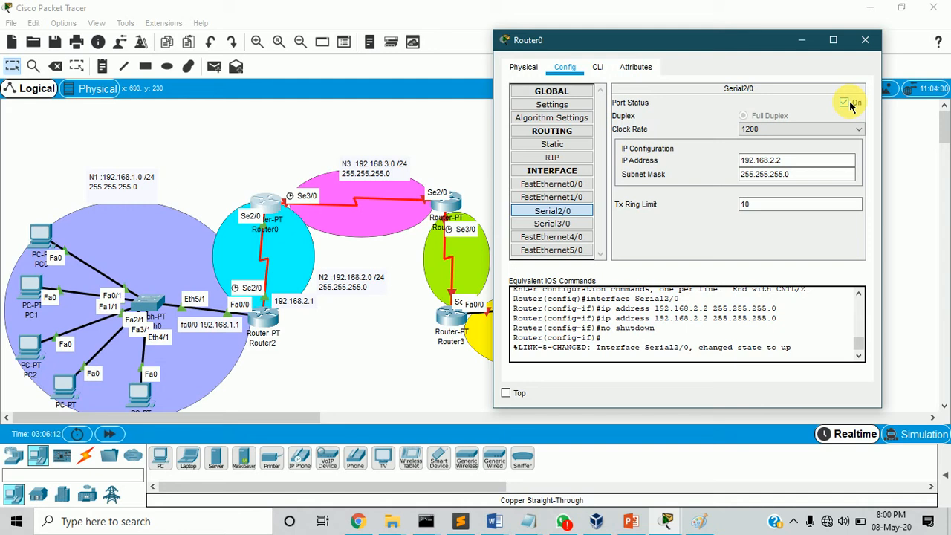
Give Router0's Serial3/0 the IP address 192.168.3.1 and subnet mask 255.255.255.0.
click(580, 220)
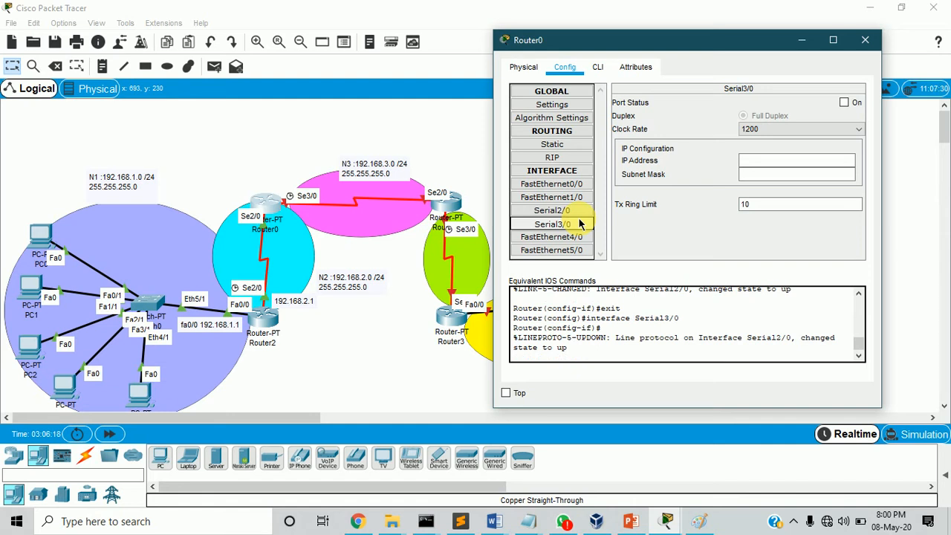
click(579, 223)
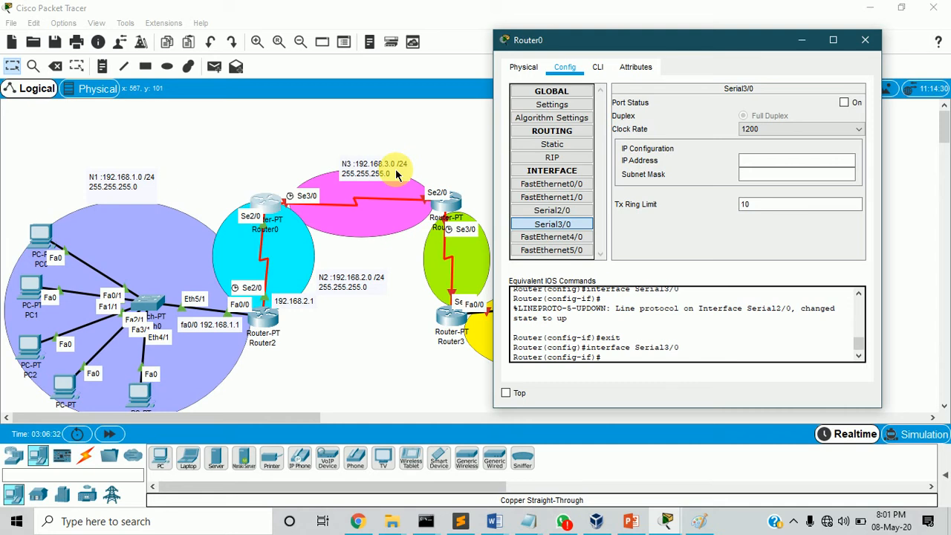
click(754, 165)
text(192)
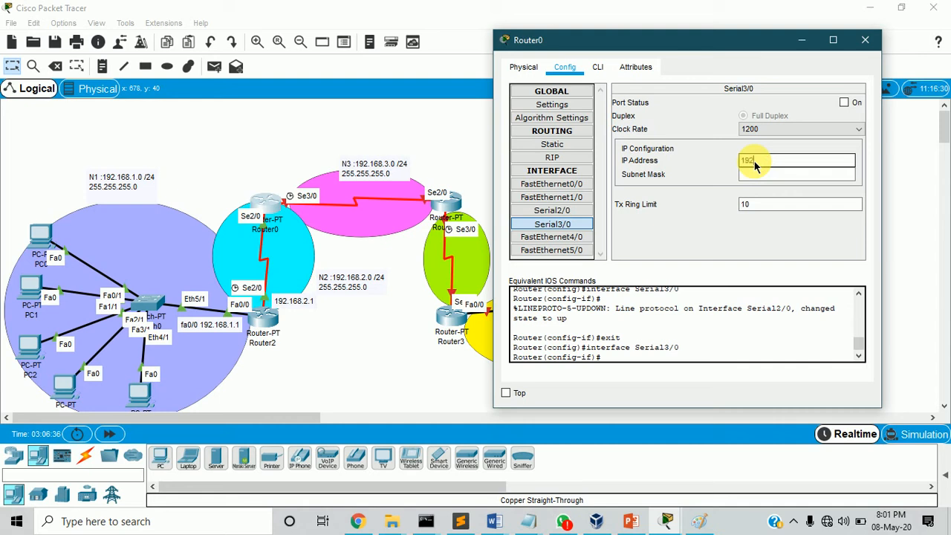
text(.168.3.1)
click(750, 172)
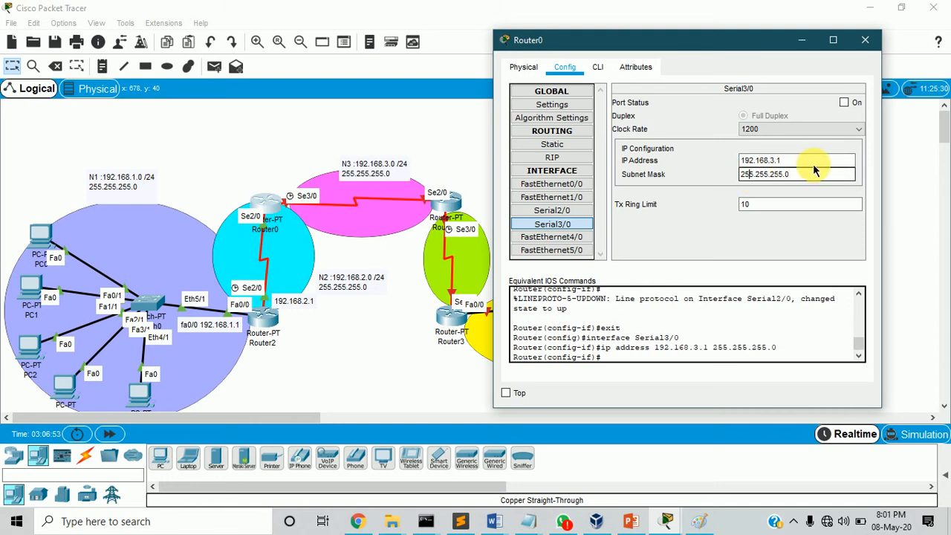
Set the clock rate of Router0's Serial3/0 to 56000, turn the port on, and close the router's configuration.
click(801, 129)
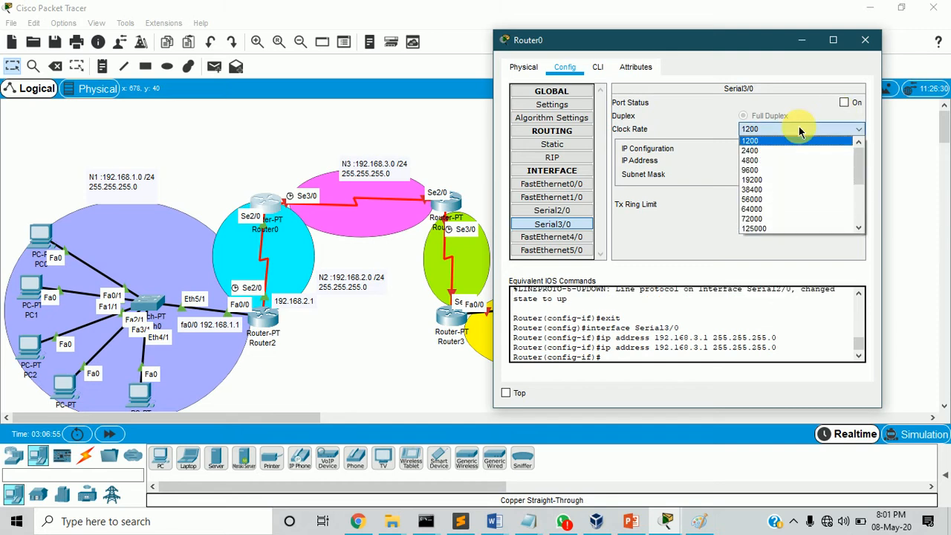
key(5)
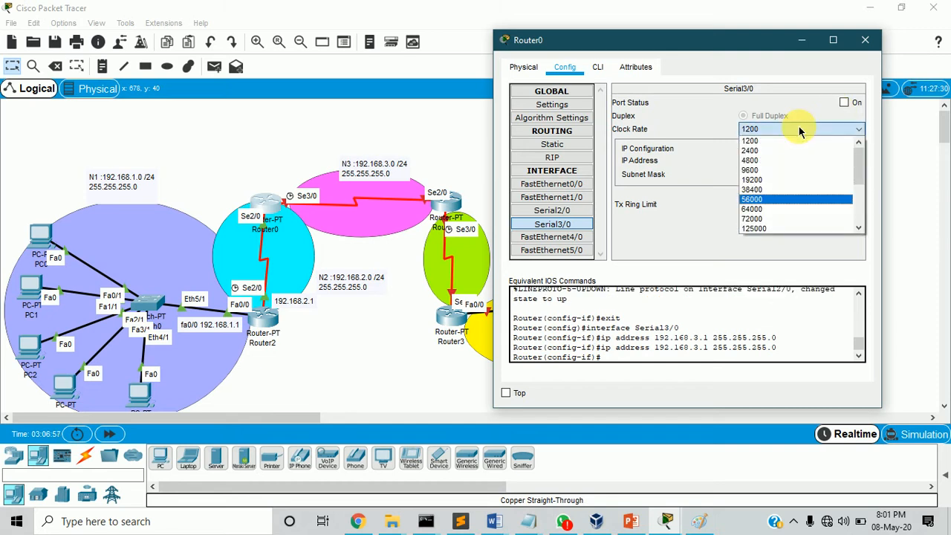
key(Return)
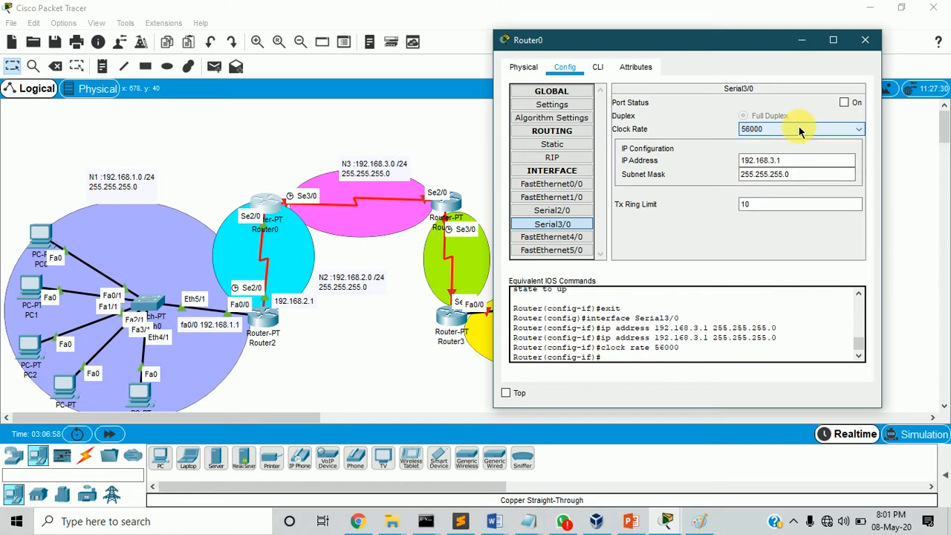
click(843, 104)
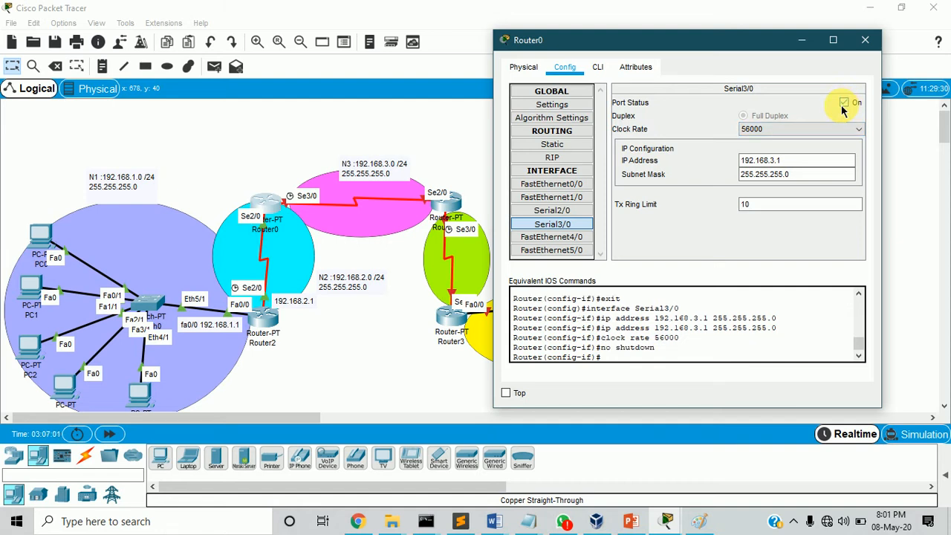
click(866, 41)
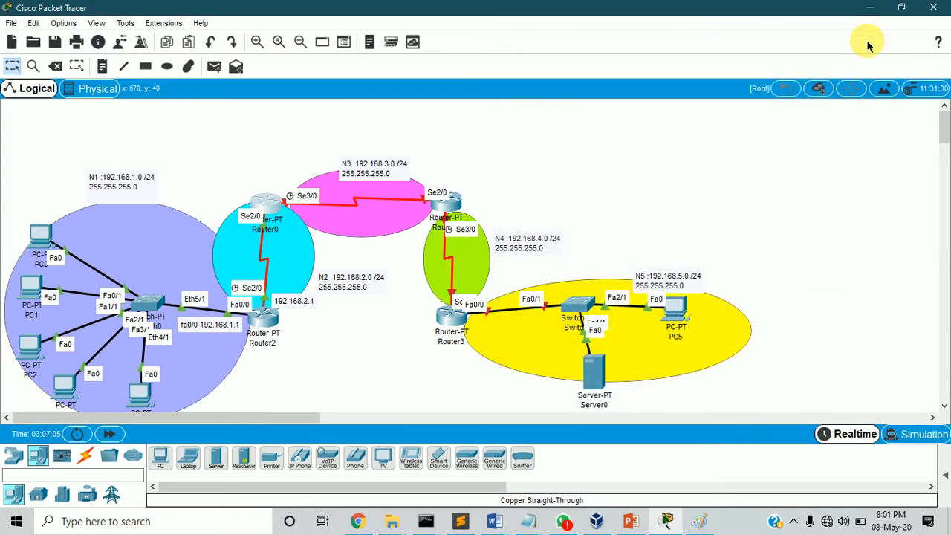
Give Router1's Serial2/0 the IP address 192.168.3.2 and subnet mask 255.255.255.0, and turn the port on.
click(447, 201)
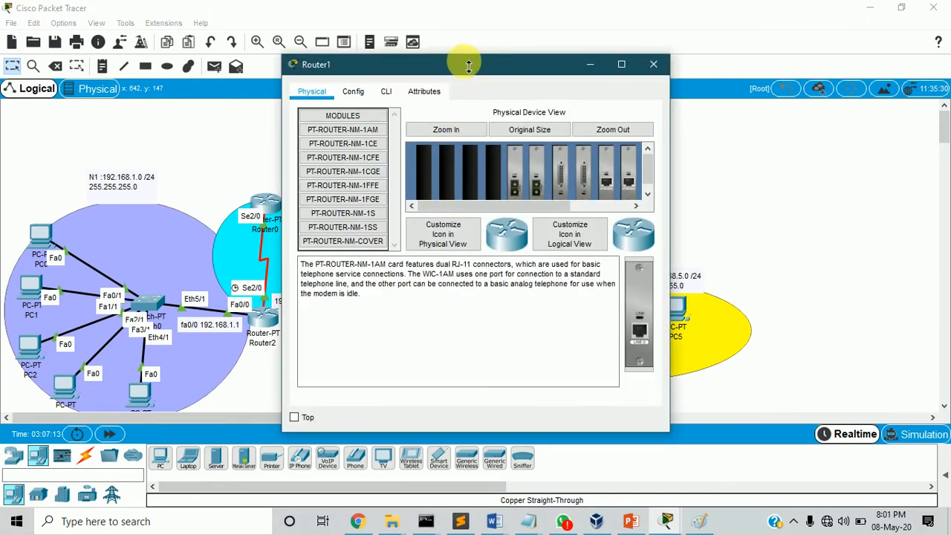
drag(468, 65, 720, 26)
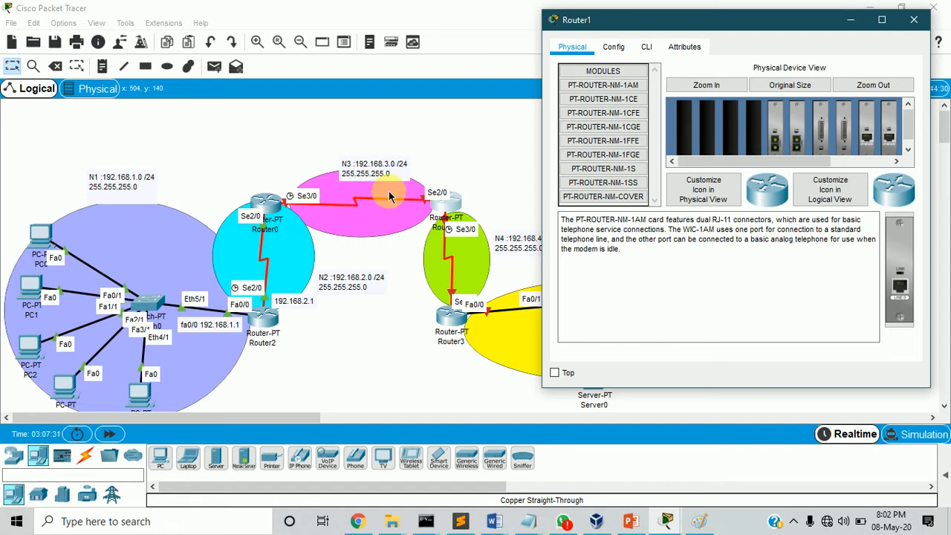
click(613, 47)
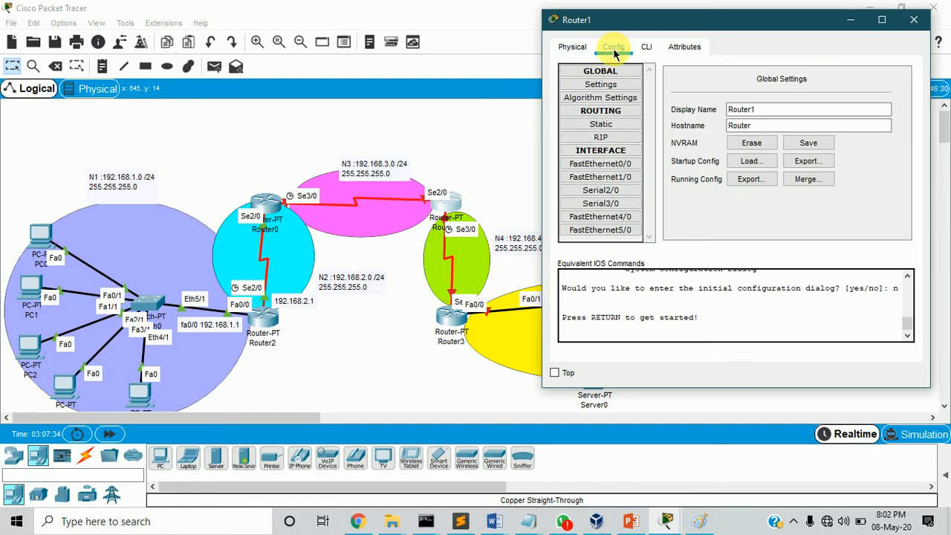
click(600, 190)
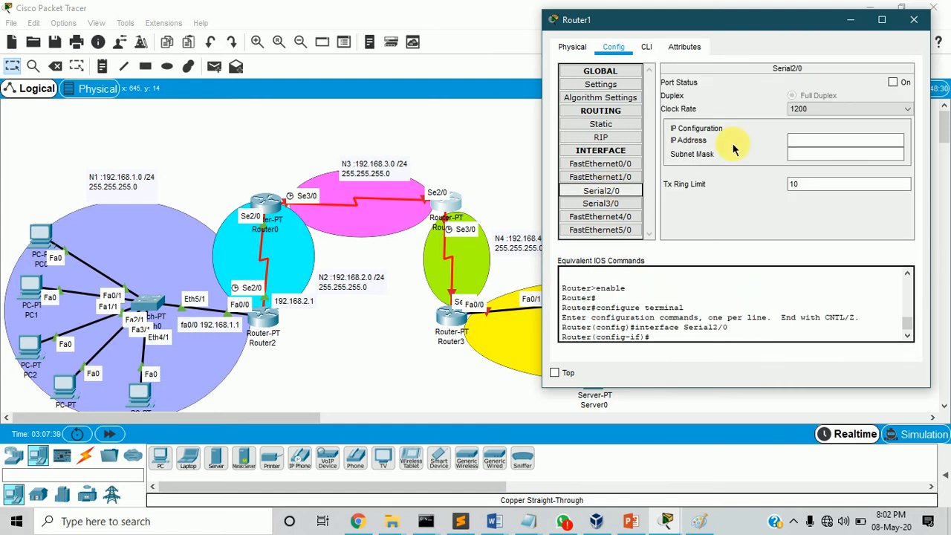
click(808, 140)
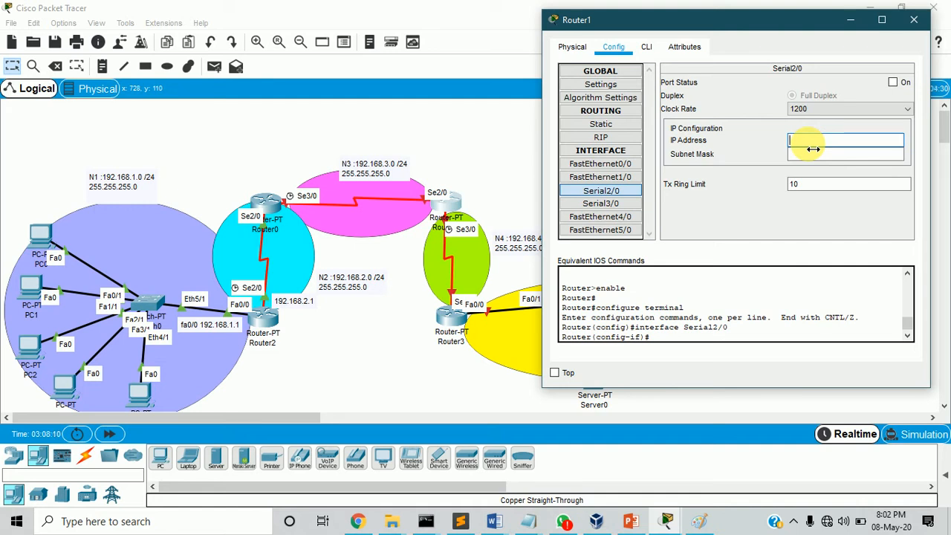
text(192.168.3)
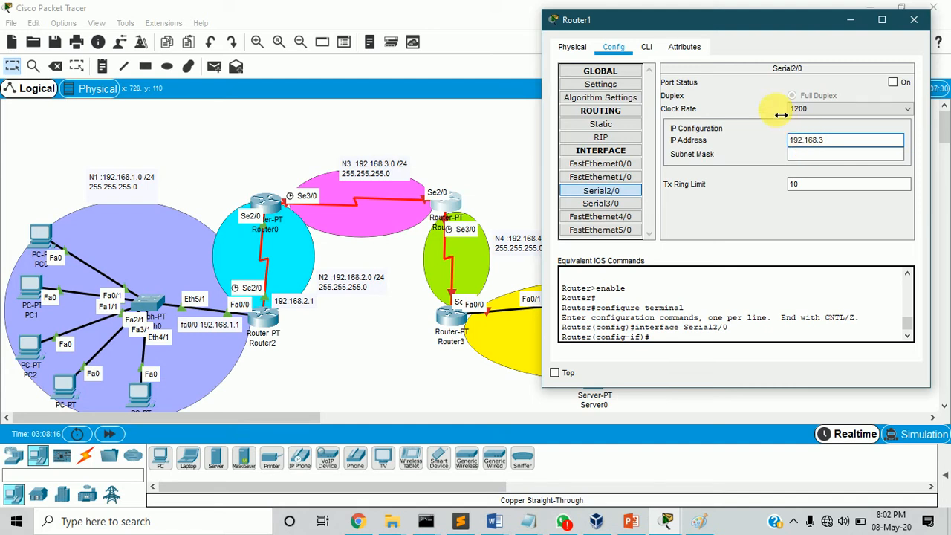
text(.2)
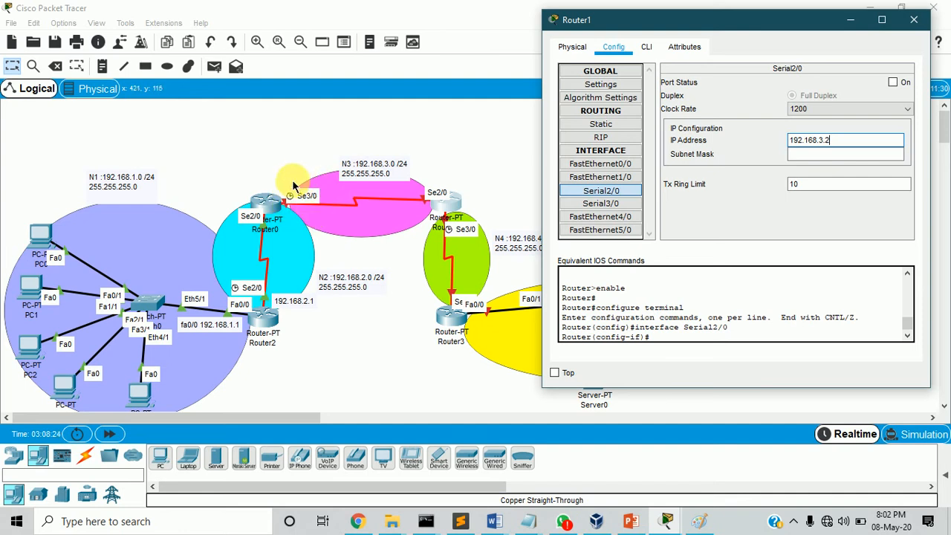
click(824, 153)
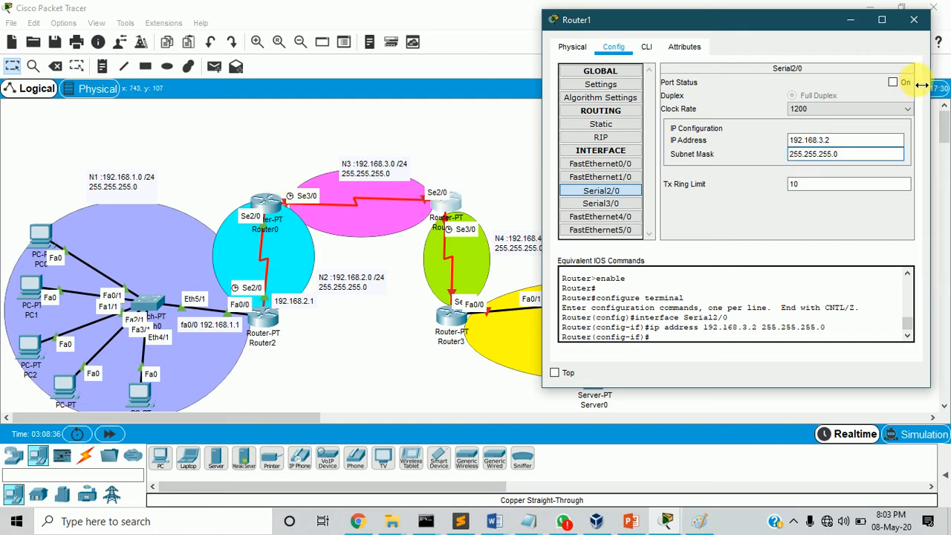
click(892, 82)
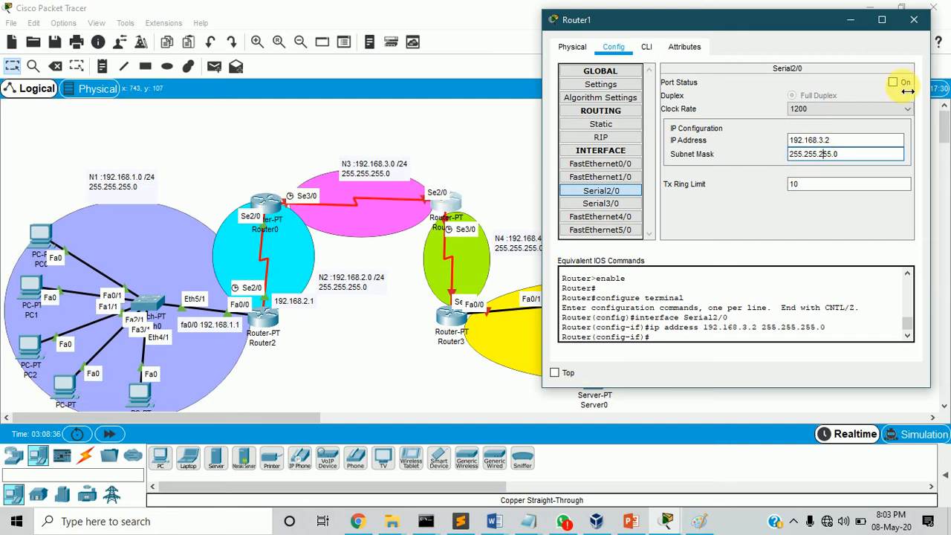
click(914, 20)
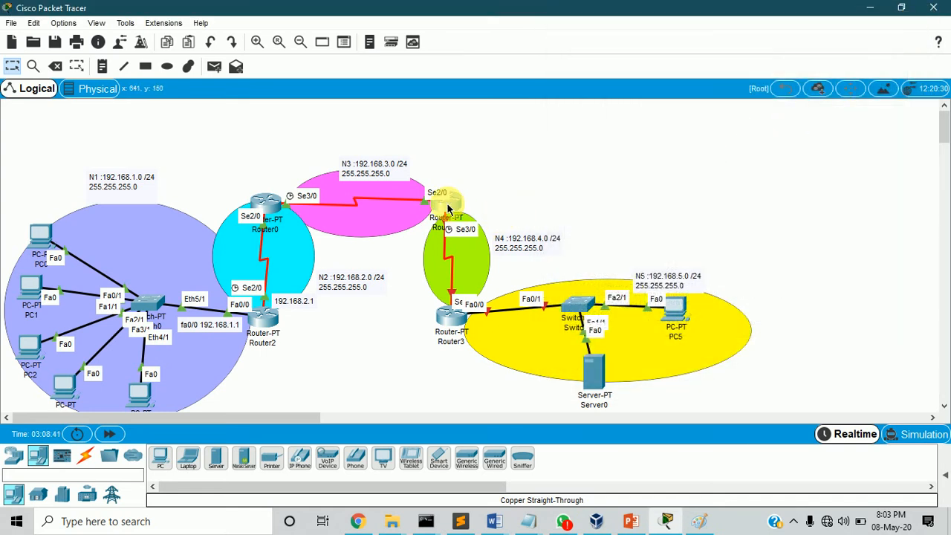
Give Router1's Serial3/0 the IP address 192.168.4.1 and subnet mask 255.255.255.0.
mouse_move(447, 203)
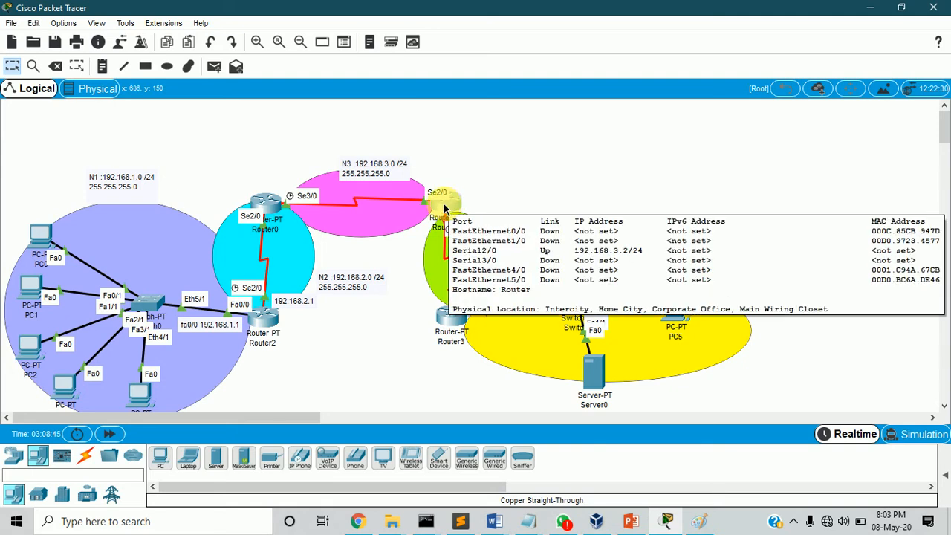
click(447, 204)
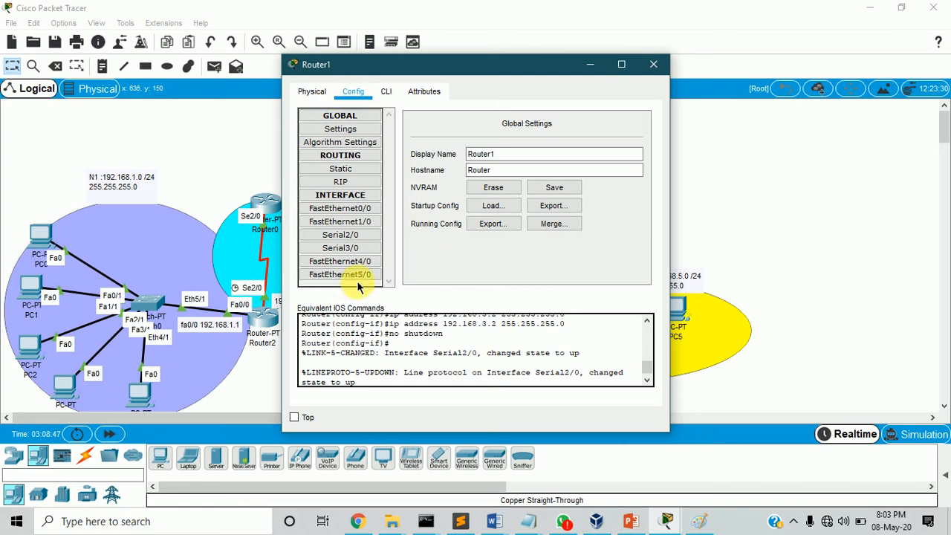
click(340, 248)
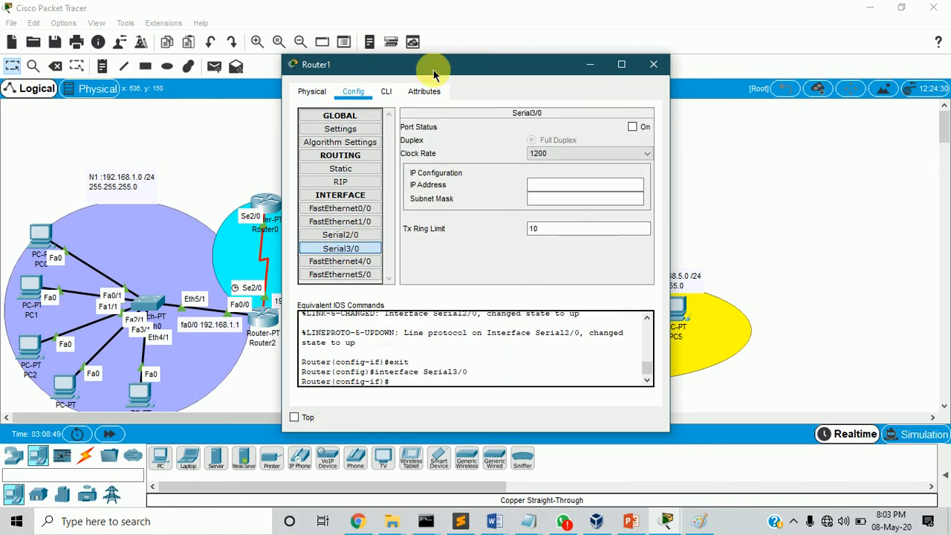
drag(433, 69, 677, 25)
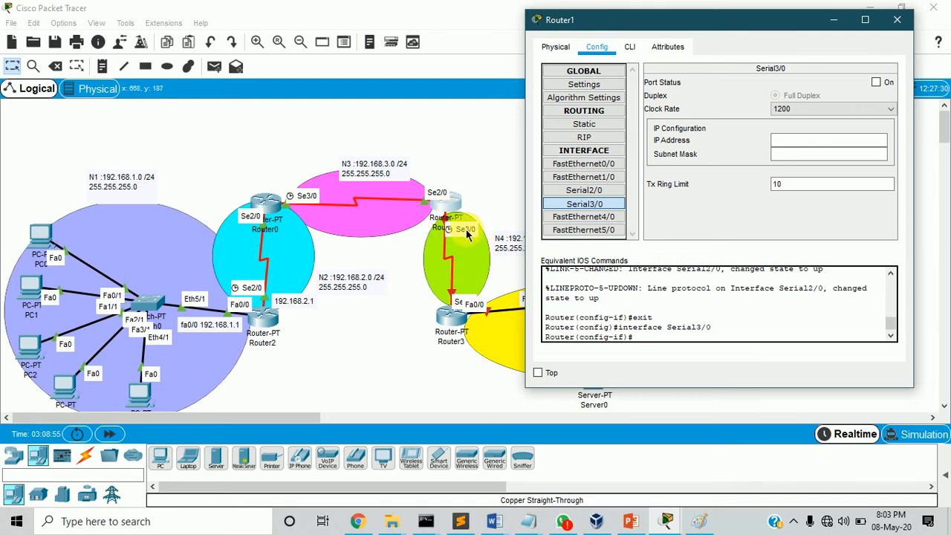
drag(629, 30, 119, 56)
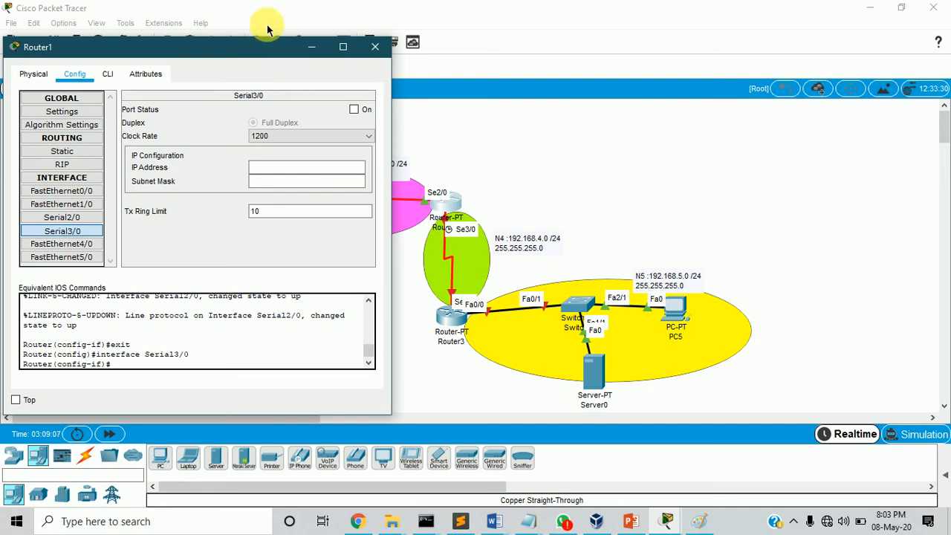
drag(254, 48, 717, 42)
drag(784, 70, 883, 70)
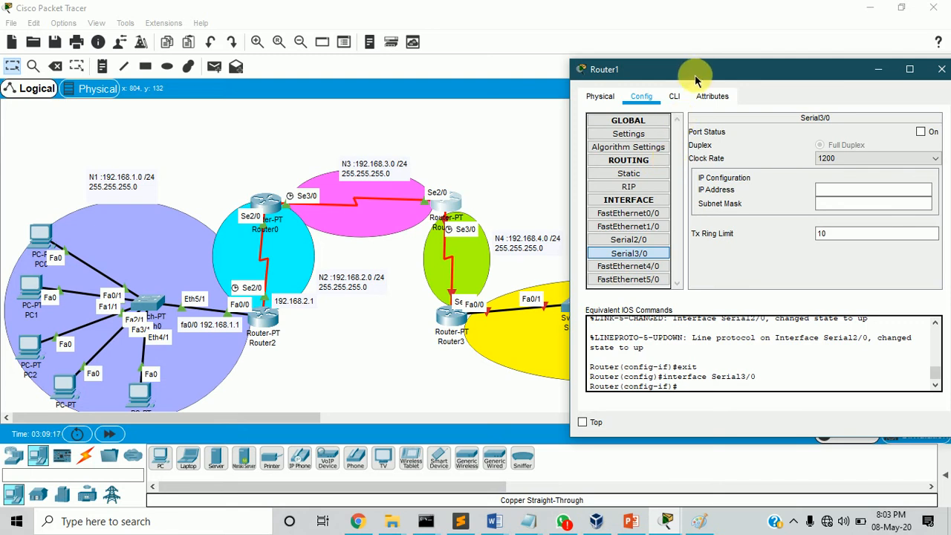
drag(696, 71, 84, 57)
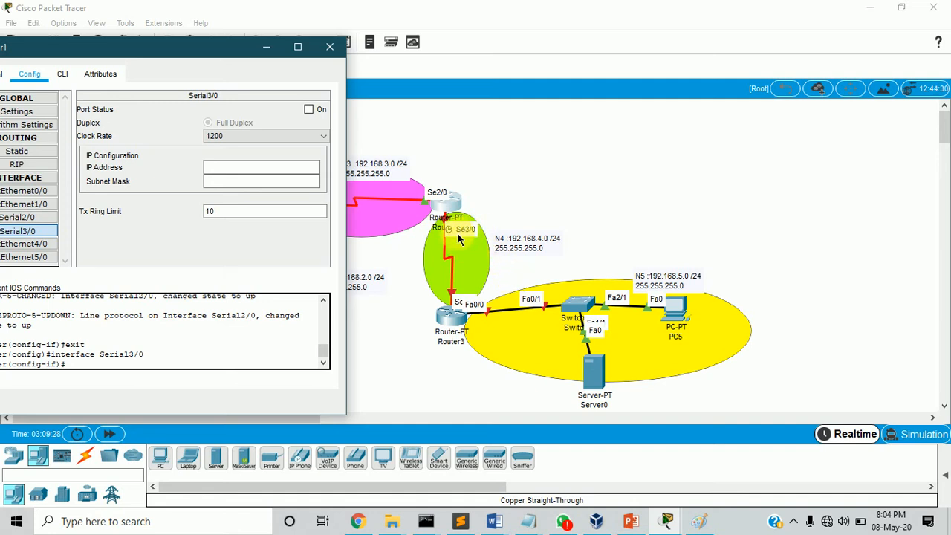
click(249, 171)
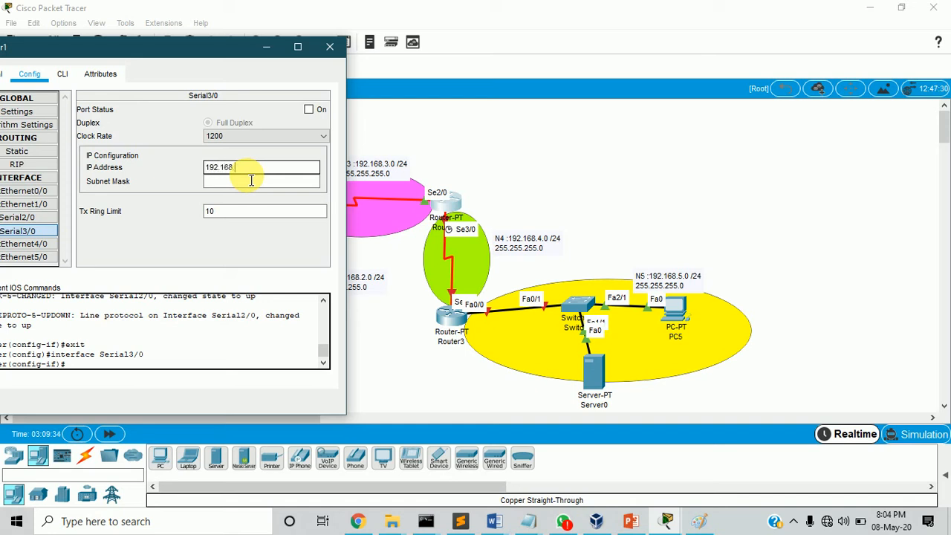
text(192.168.4.1)
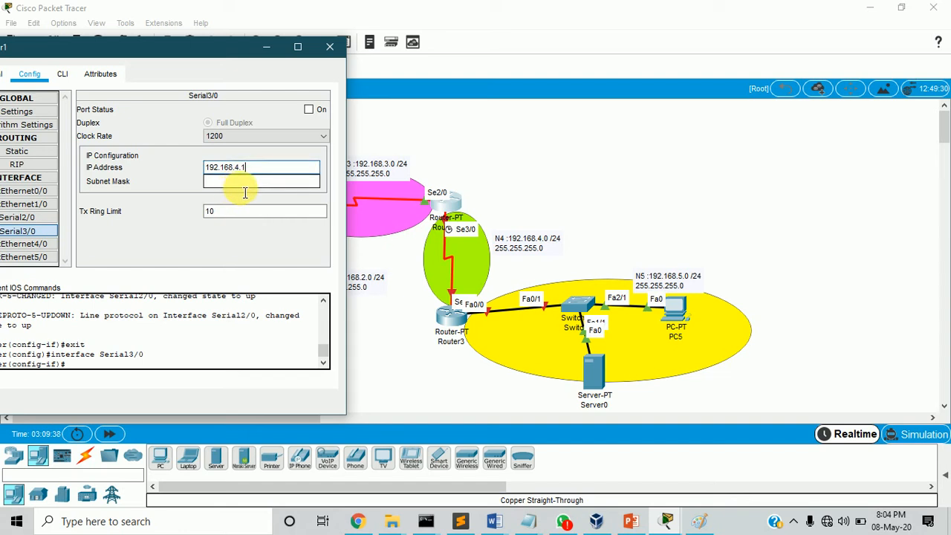
key(Tab)
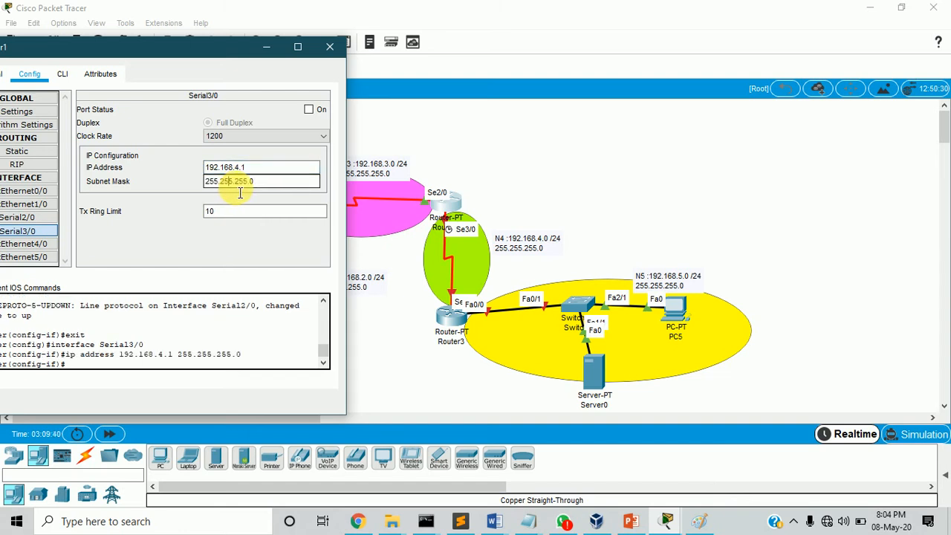
Set the clock rate of Router1's Serial3/0 to 56000, turn the port on, and close the router's configuration.
click(279, 136)
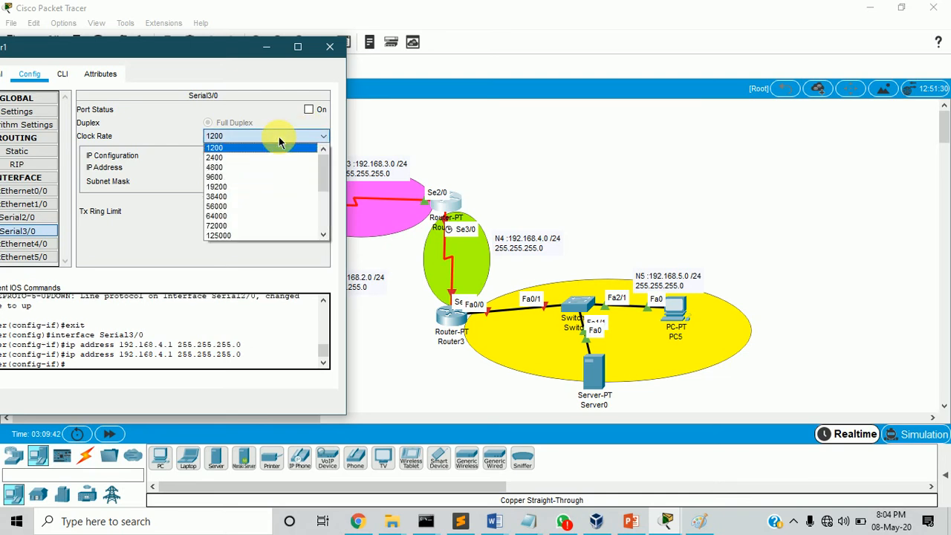
key(5)
key(Return)
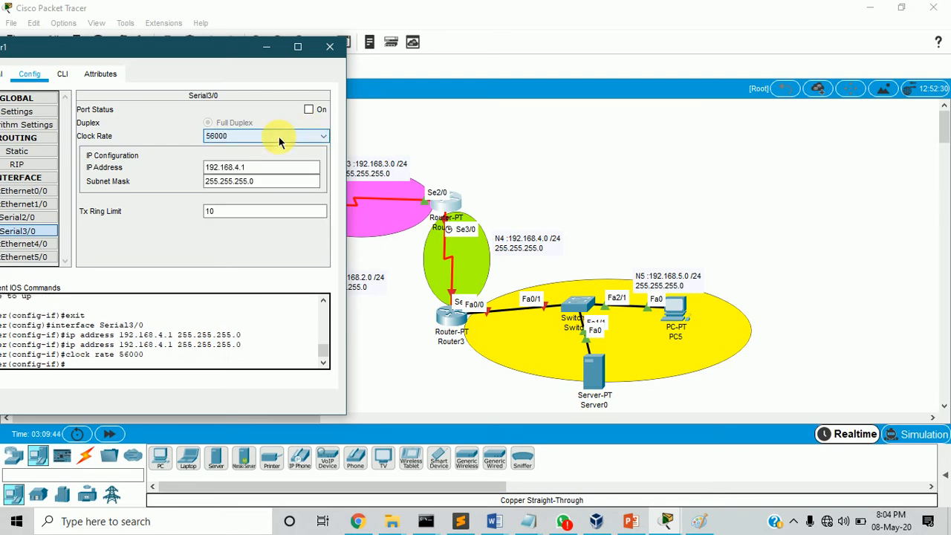
click(308, 110)
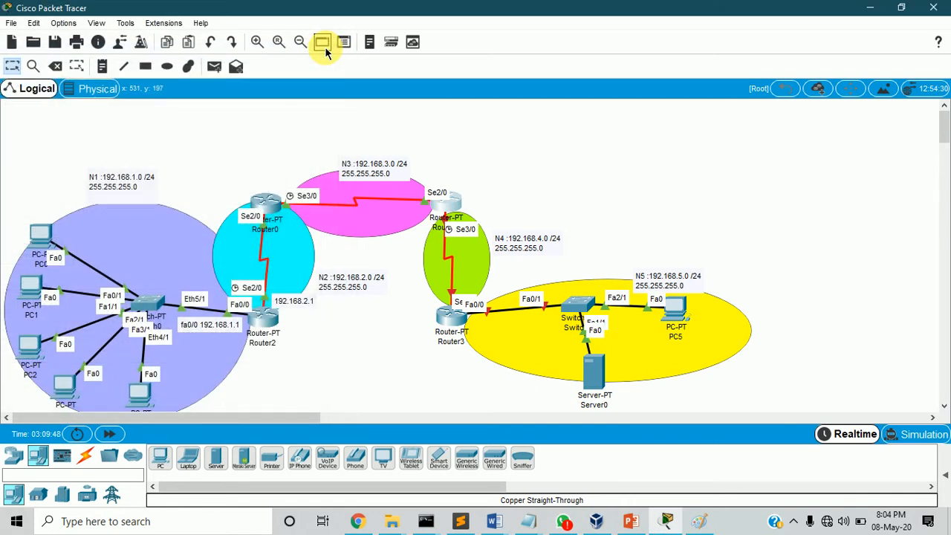
click(328, 49)
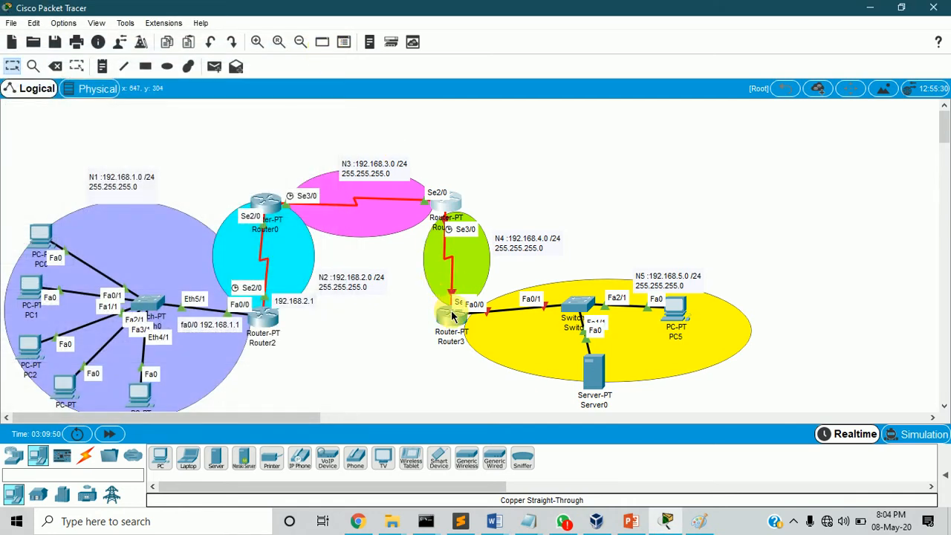
Open the Serial2/0 interface settings of Router3, keeping the N4 and N5 networks in view beside the window.
mouse_move(452, 316)
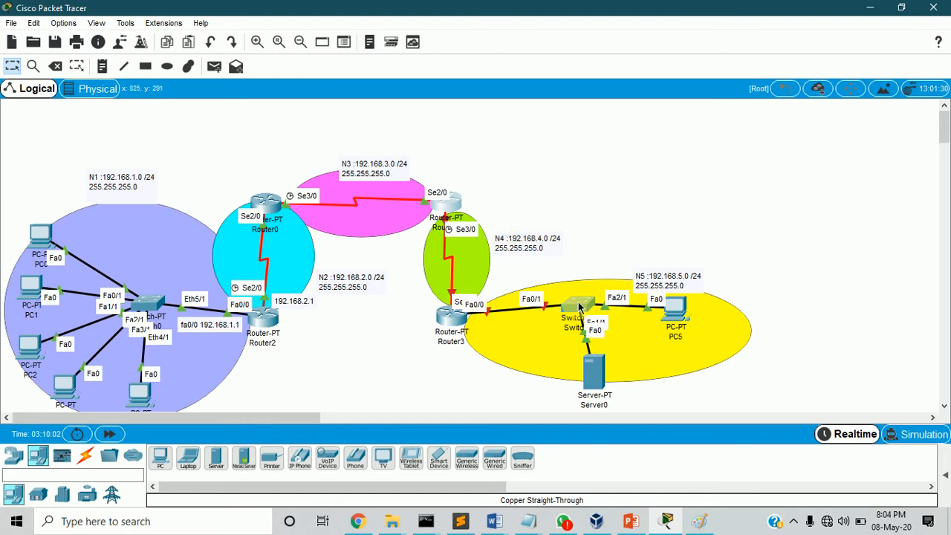
mouse_move(576, 304)
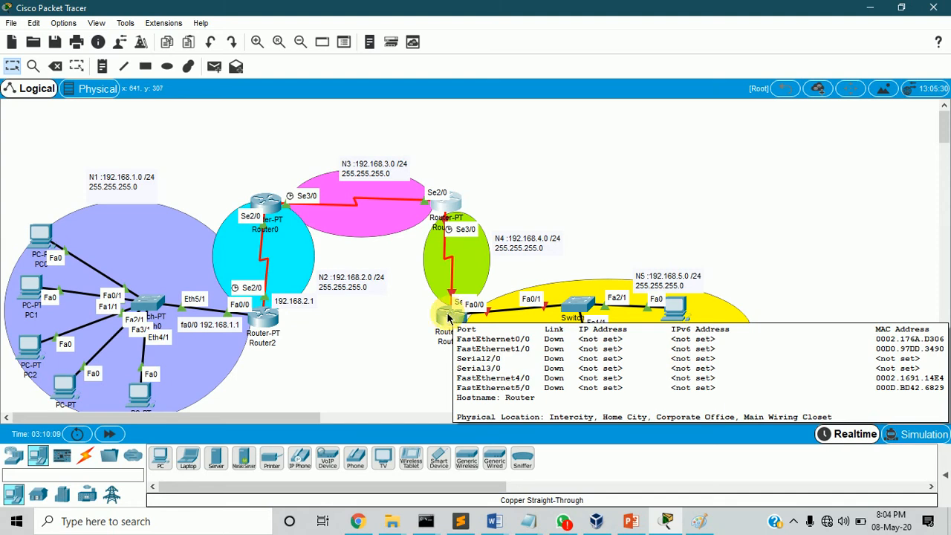
click(452, 316)
click(353, 92)
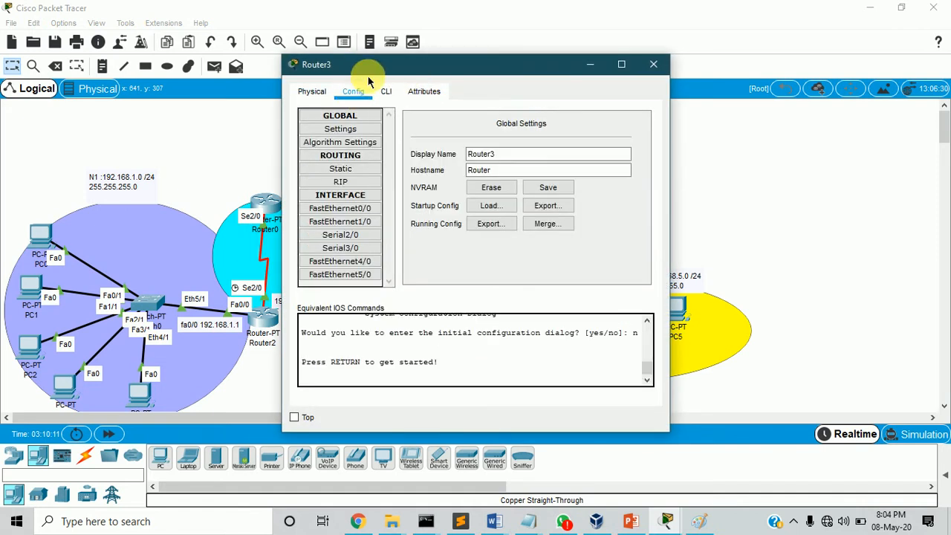
drag(382, 74, 118, 78)
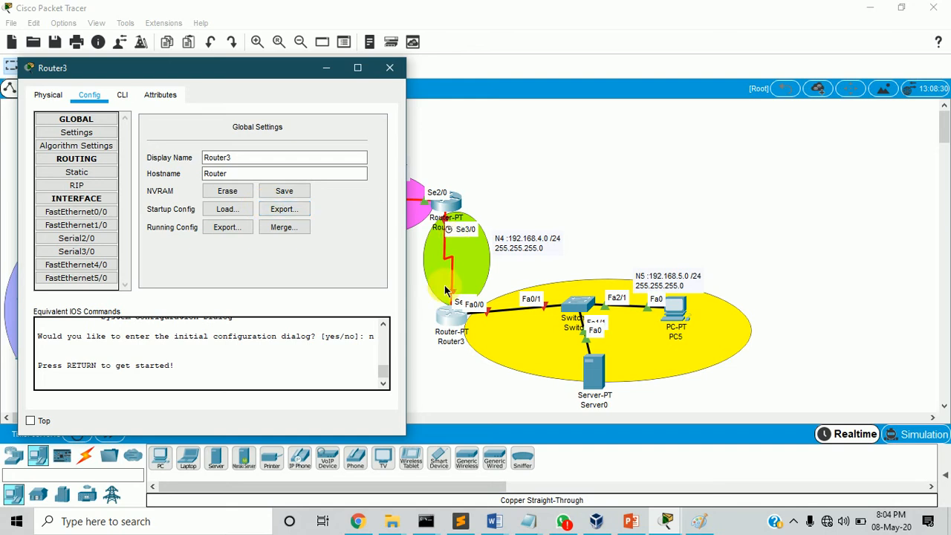
click(103, 241)
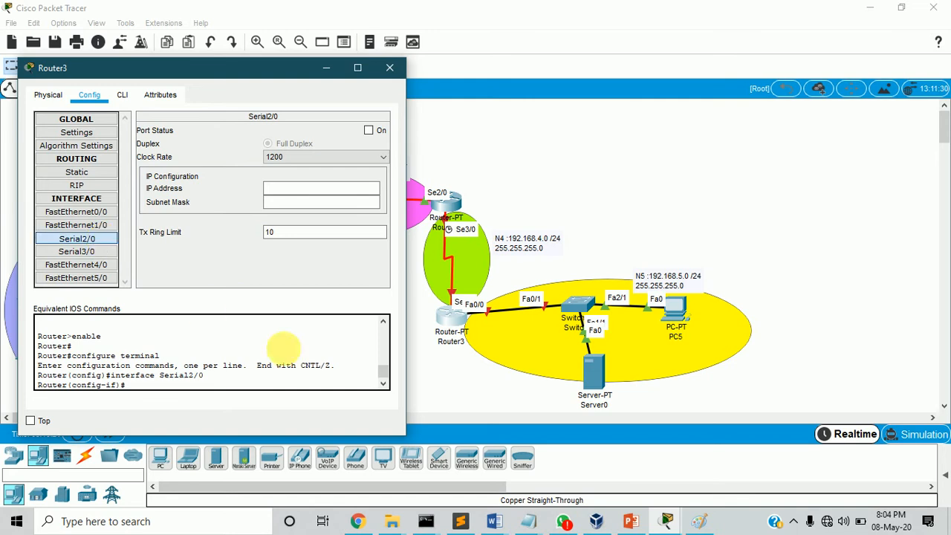
Nudge Router3 slightly to uncover its serial interface label, and return to its configuration window.
click(448, 318)
mouse_move(448, 318)
mouse_down()
mouse_move(438, 318)
mouse_move(466, 310)
mouse_move(451, 316)
mouse_up()
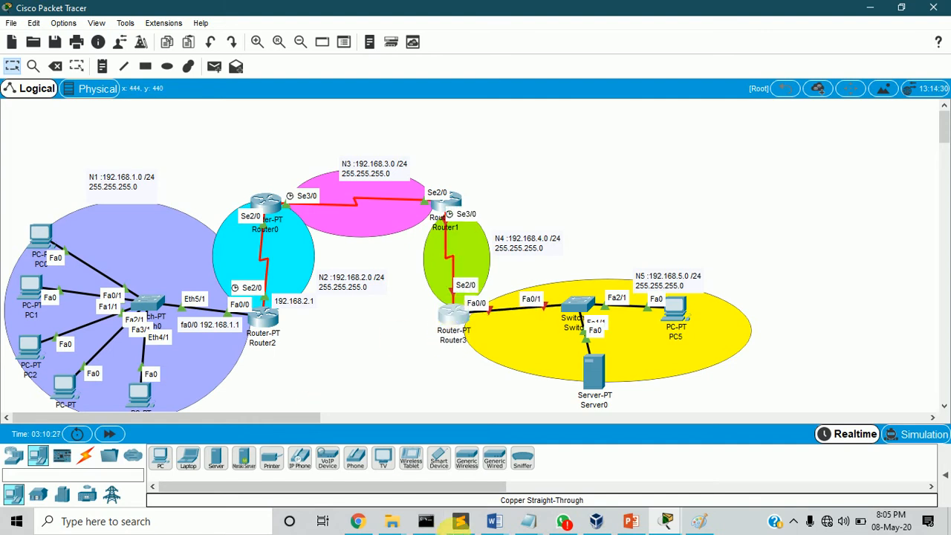
mouse_move(669, 522)
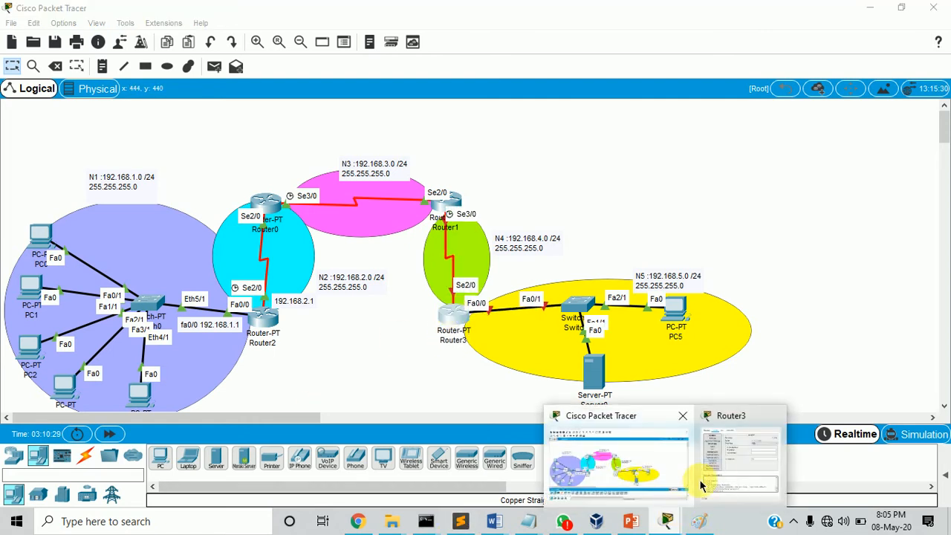
click(733, 470)
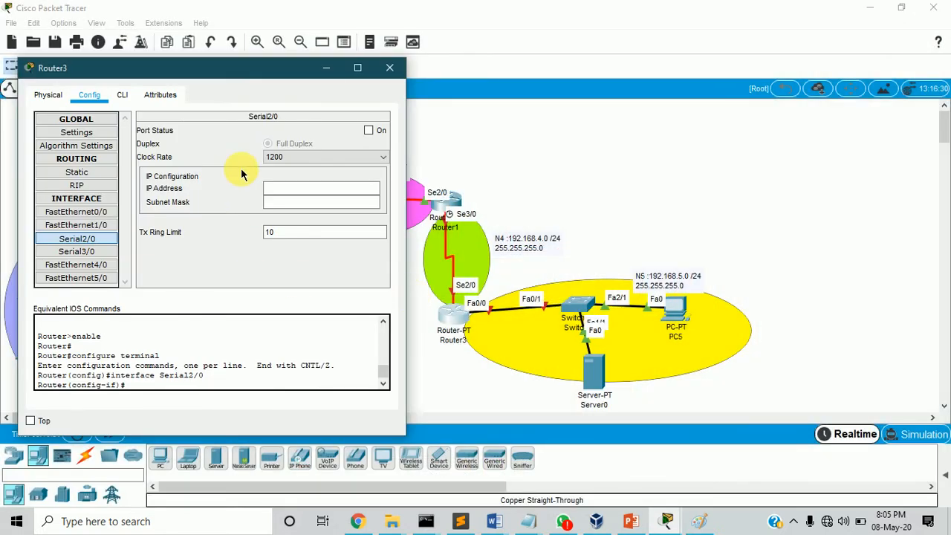
Give Router3's Serial2/0 the IP address 192.168.4.1 and subnet mask 255.255.255.0.
click(290, 192)
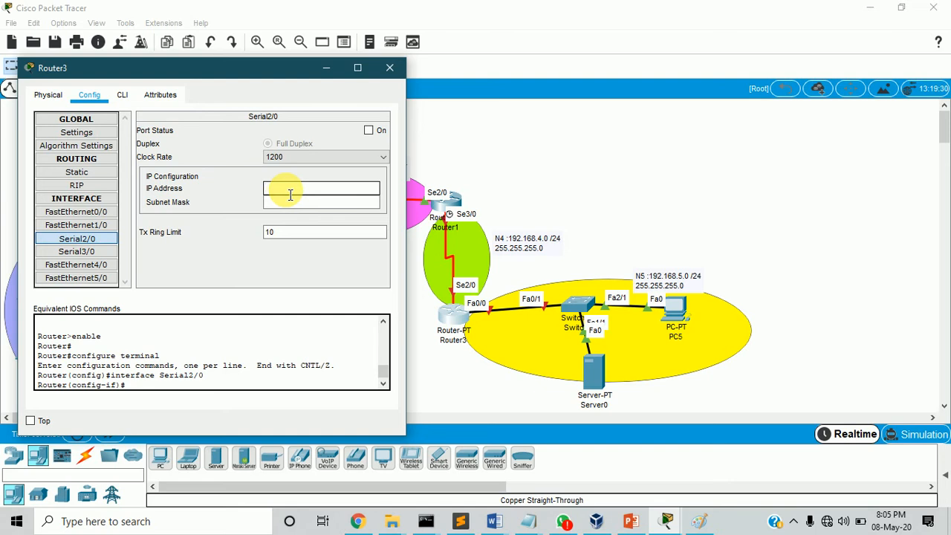
text(192.168.4.1)
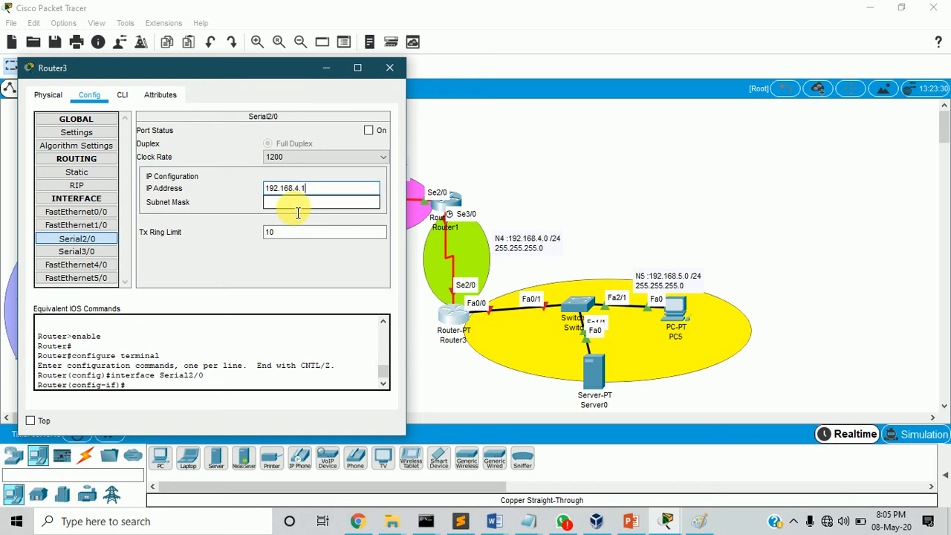
click(297, 210)
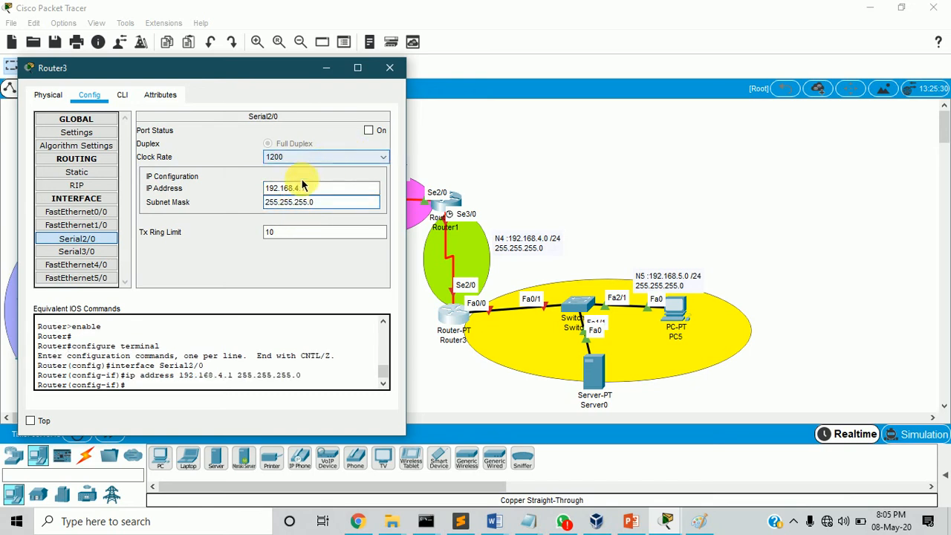
drag(342, 208, 273, 209)
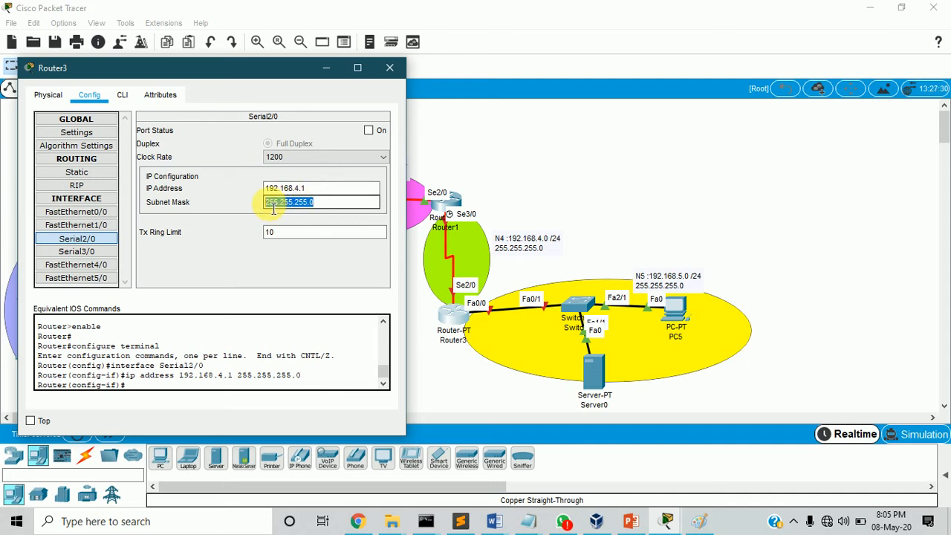
drag(335, 206, 259, 207)
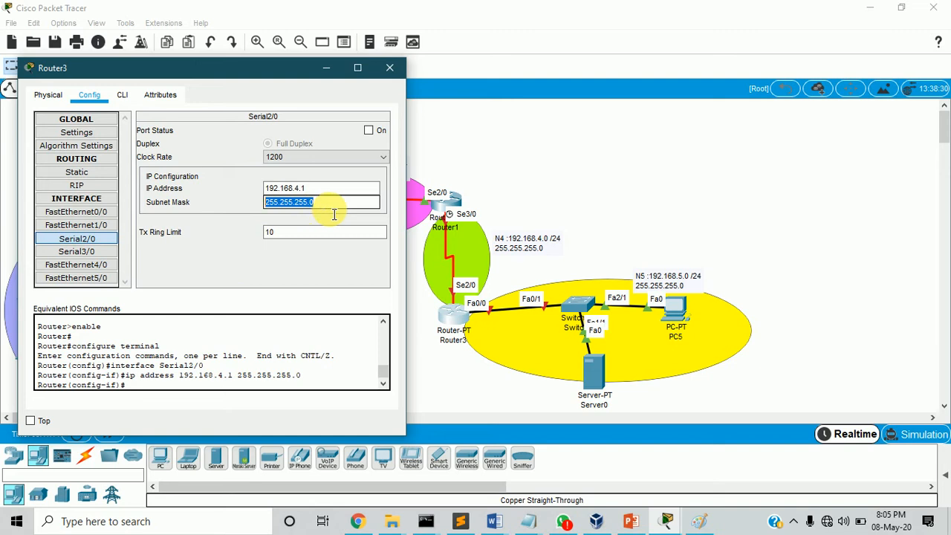
click(329, 210)
drag(330, 210, 271, 214)
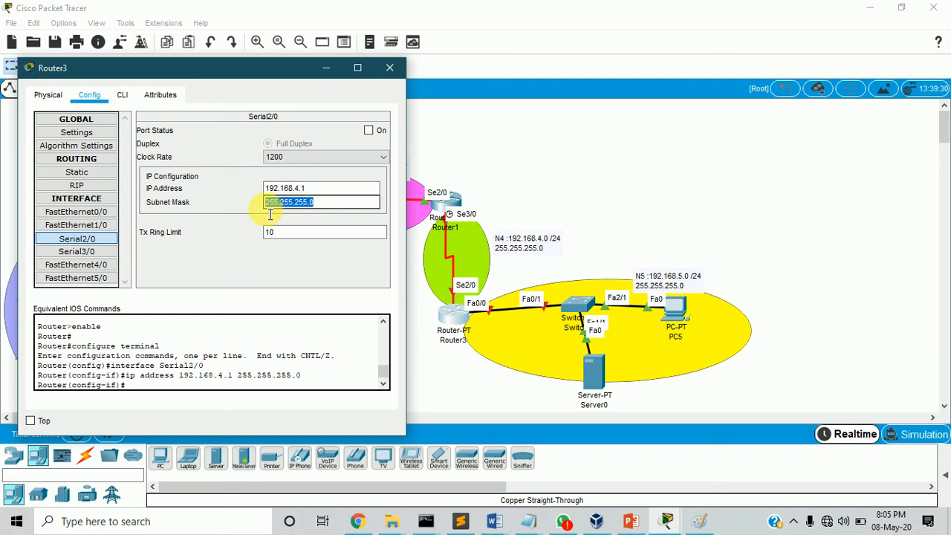
drag(337, 208, 270, 210)
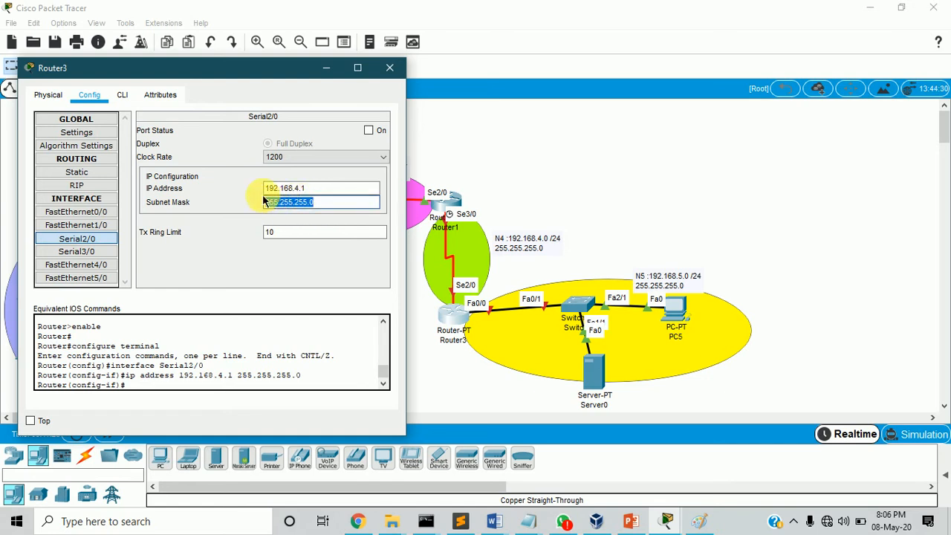
Turn on the port of Router3's Serial2/0 interface.
click(343, 202)
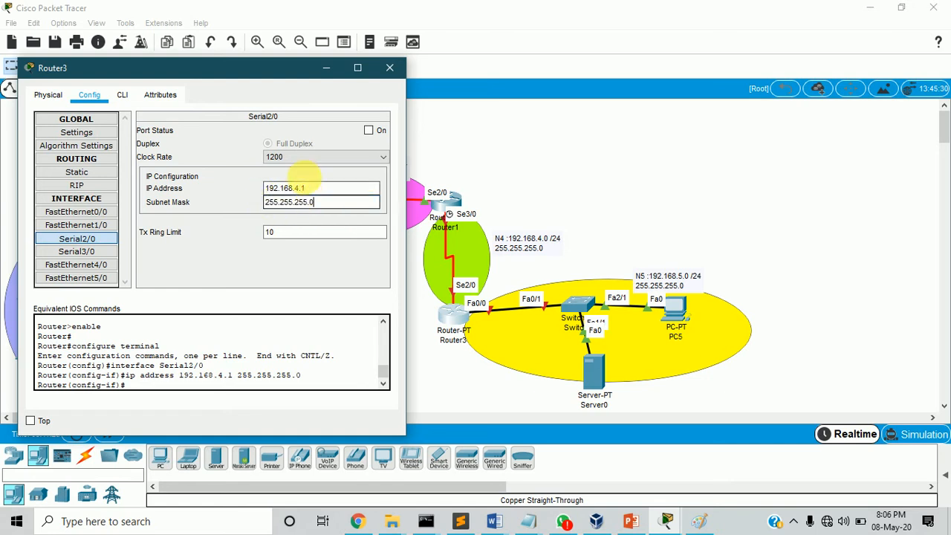
click(368, 131)
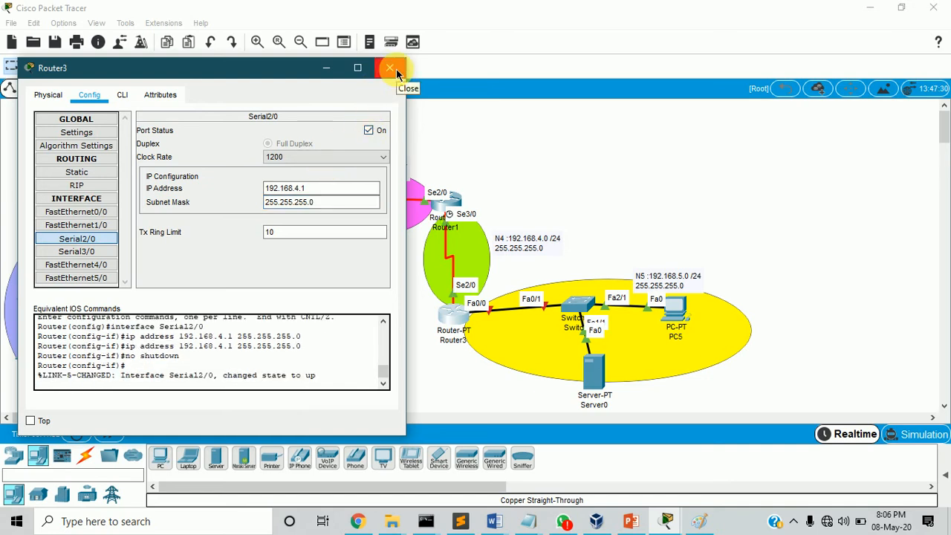
Give Router3's FastEthernet0/0 the IP address 192.168.5.1 and mask 255.255.255.0, turn the port on, and close the router's configuration.
click(99, 214)
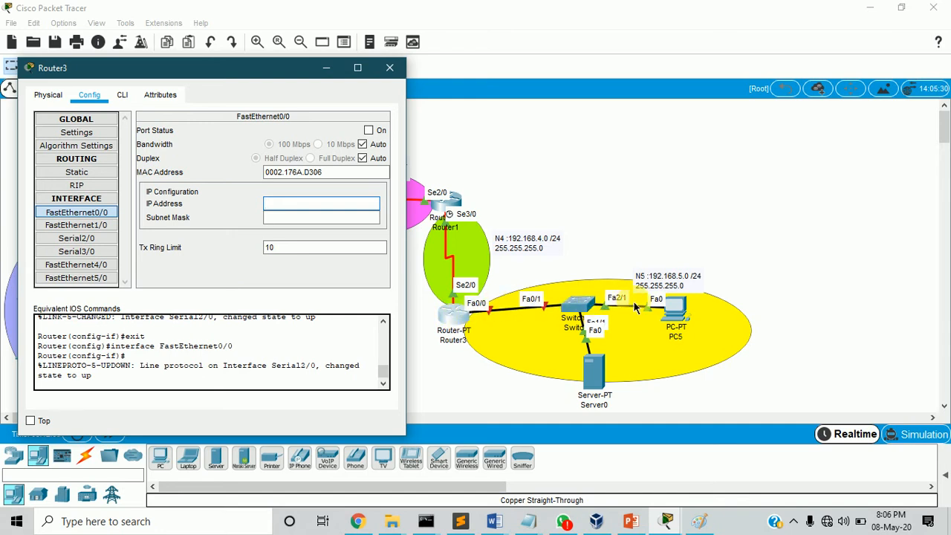
click(341, 208)
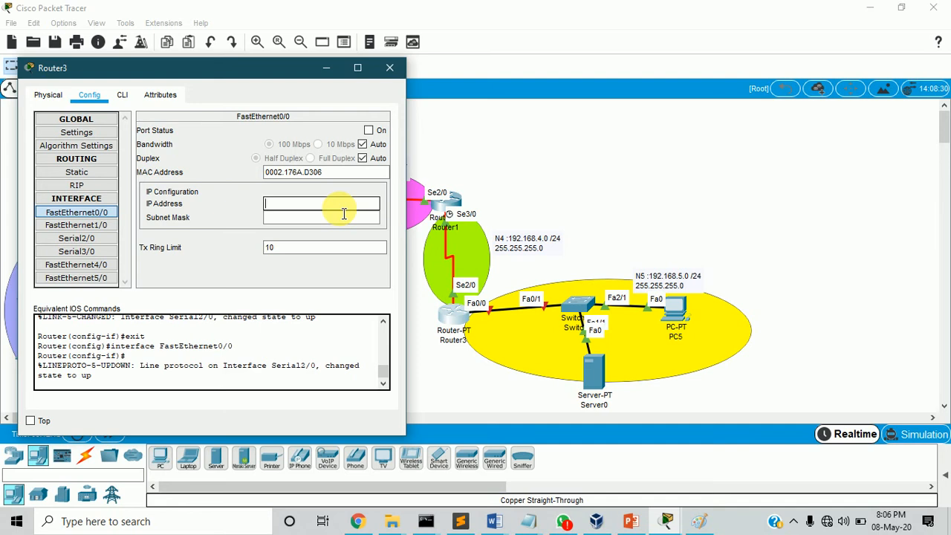
text(192.168.5.1)
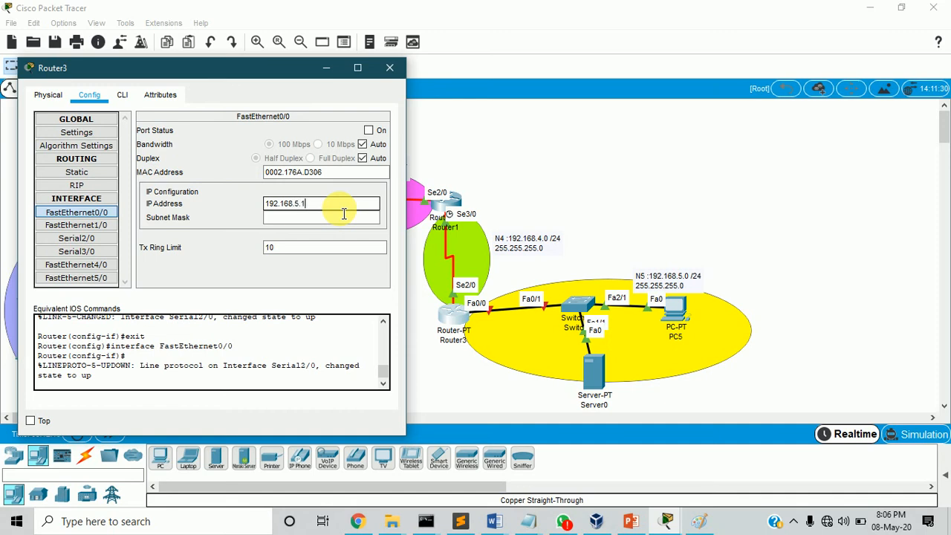
click(312, 224)
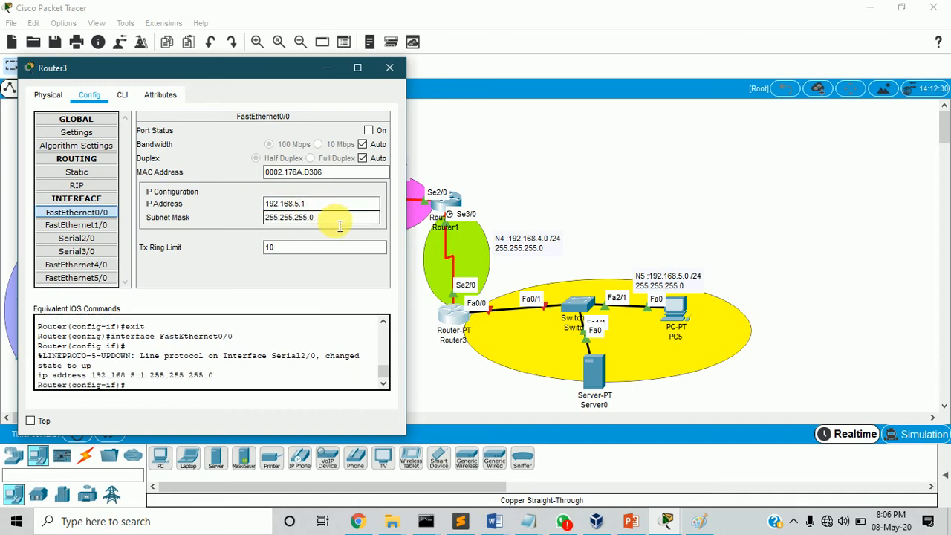
click(369, 131)
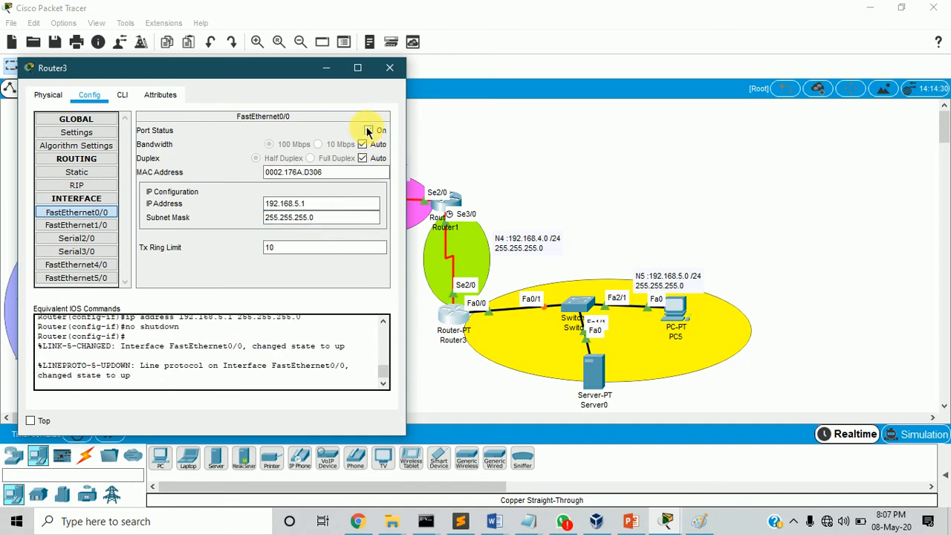
click(391, 68)
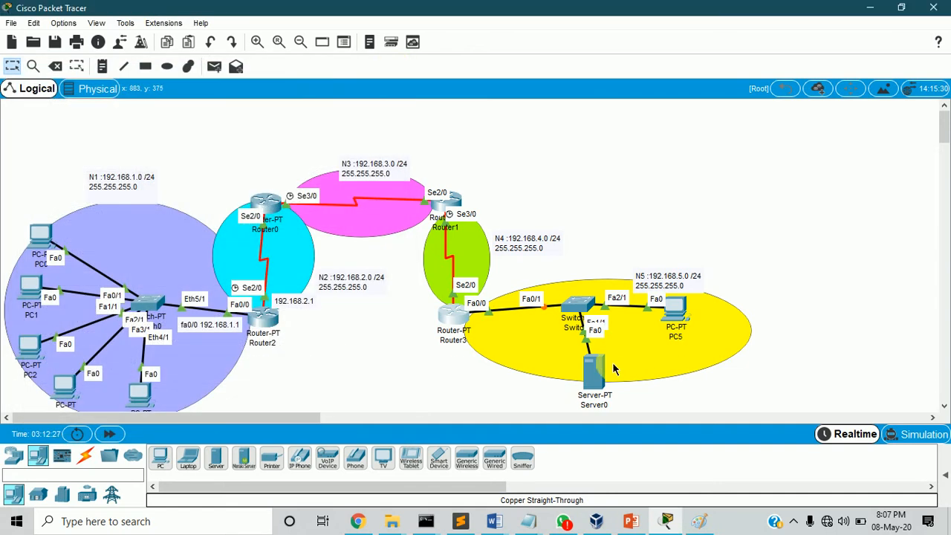
Set Server0's static IPv4 gateway to 192.168.5.1, keeping the N5 network in view beside its window.
click(601, 377)
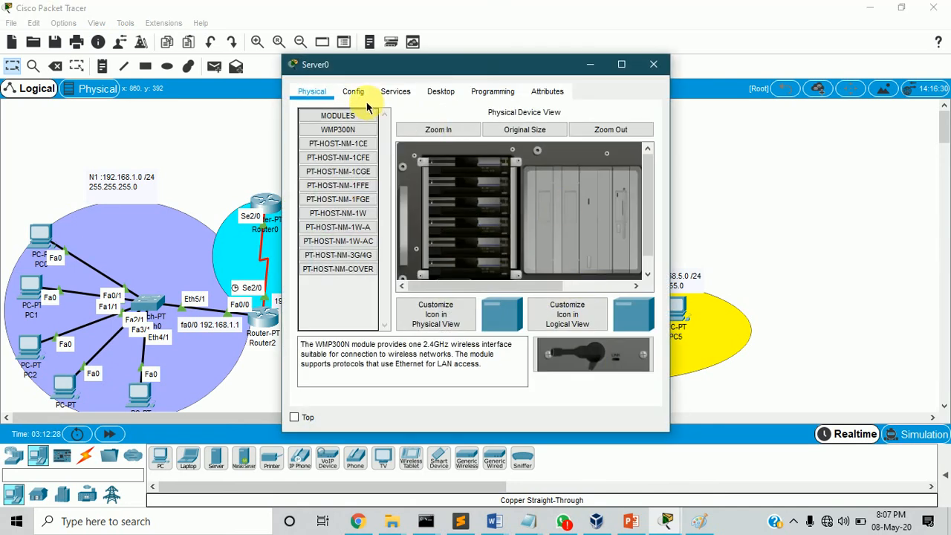
click(355, 92)
drag(389, 70, 165, 79)
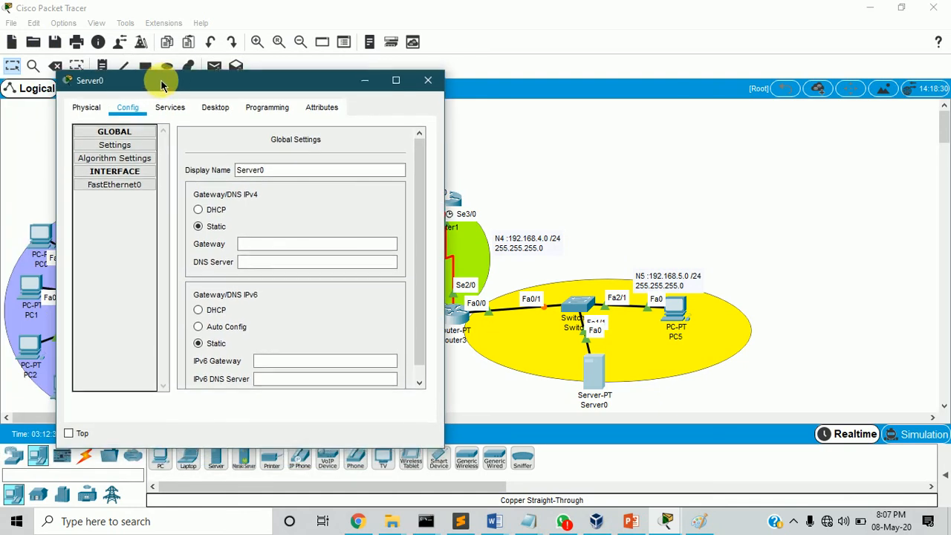
click(280, 240)
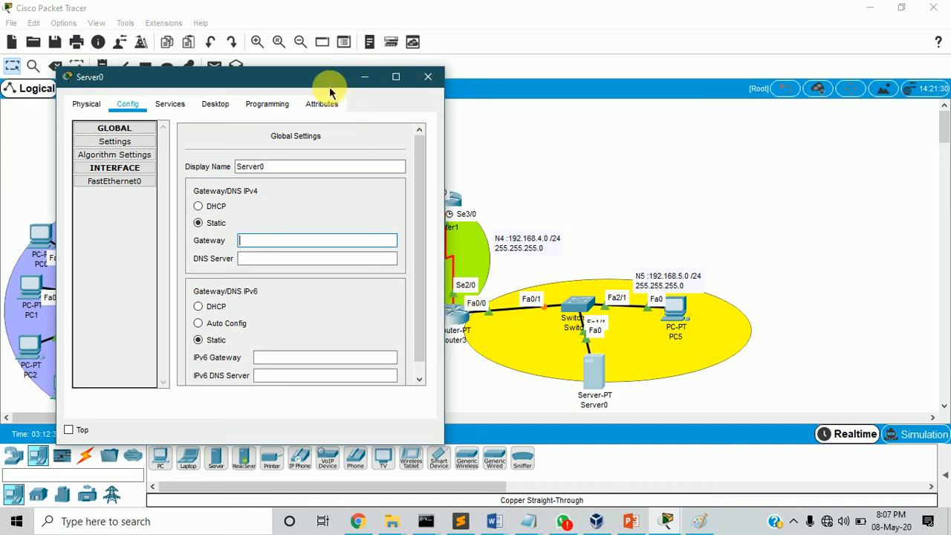
drag(329, 80, 291, 81)
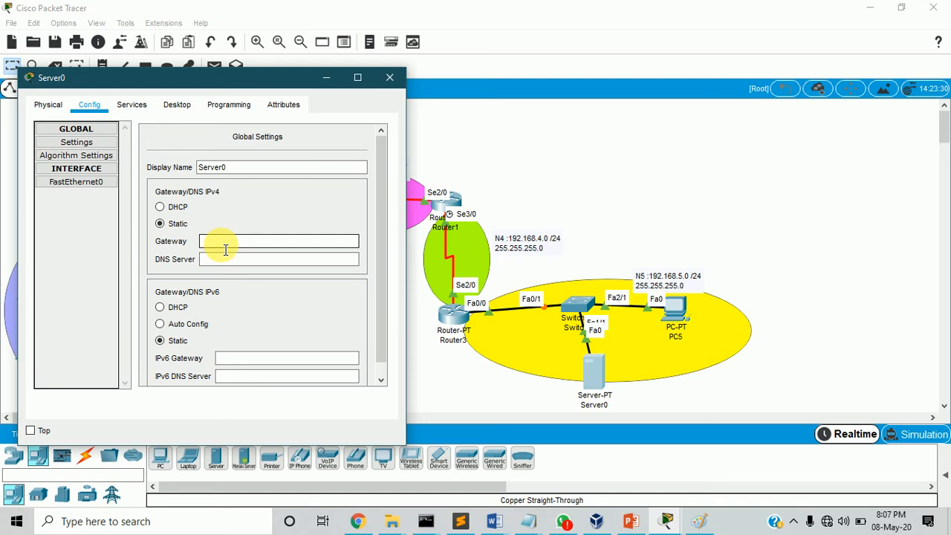
text(192.168.5.1)
Give Server0's FastEthernet0 the IP address 192.168.5.2 and subnet mask 255.255.255.0, and close the server's configuration.
key(ctrl+a)
key(ctrl+c)
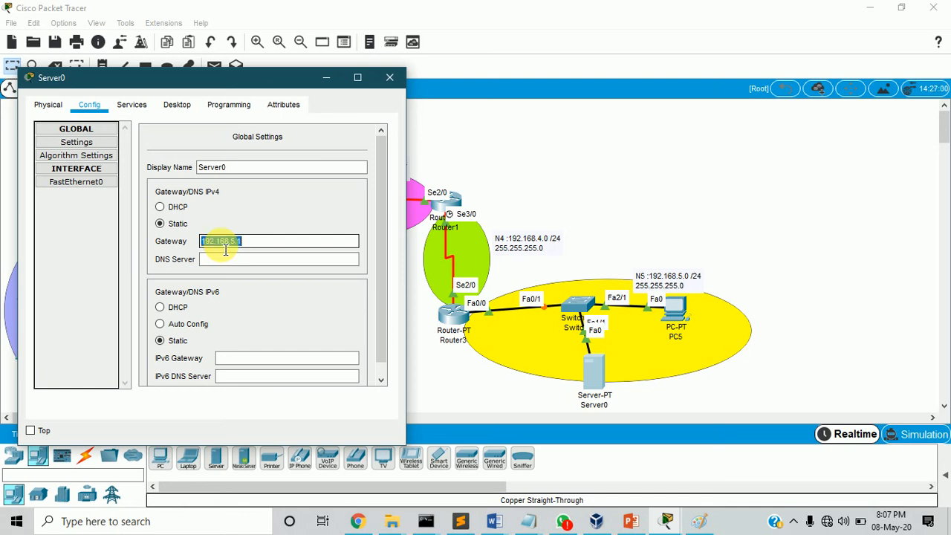
click(86, 182)
click(295, 239)
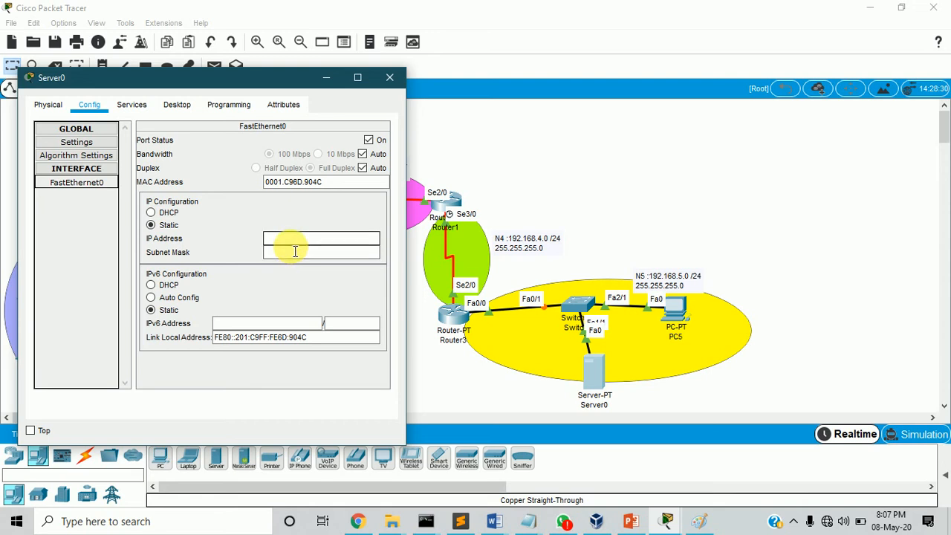
key(ctrl+v)
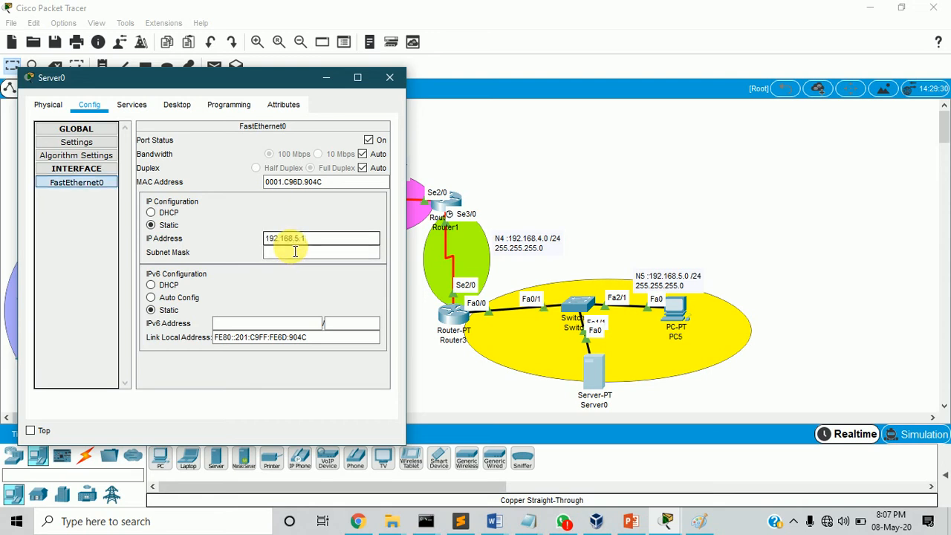
key(BackSpace)
text(2)
click(301, 253)
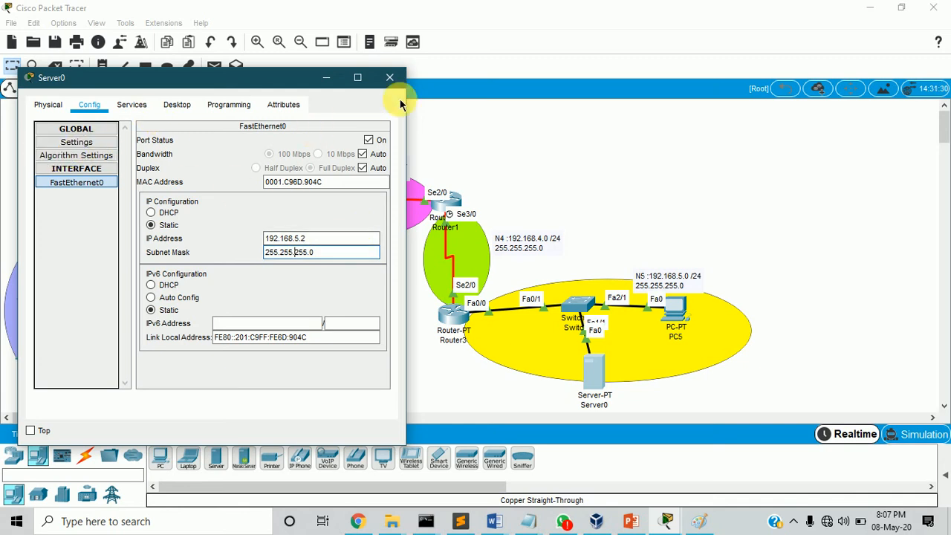
click(390, 77)
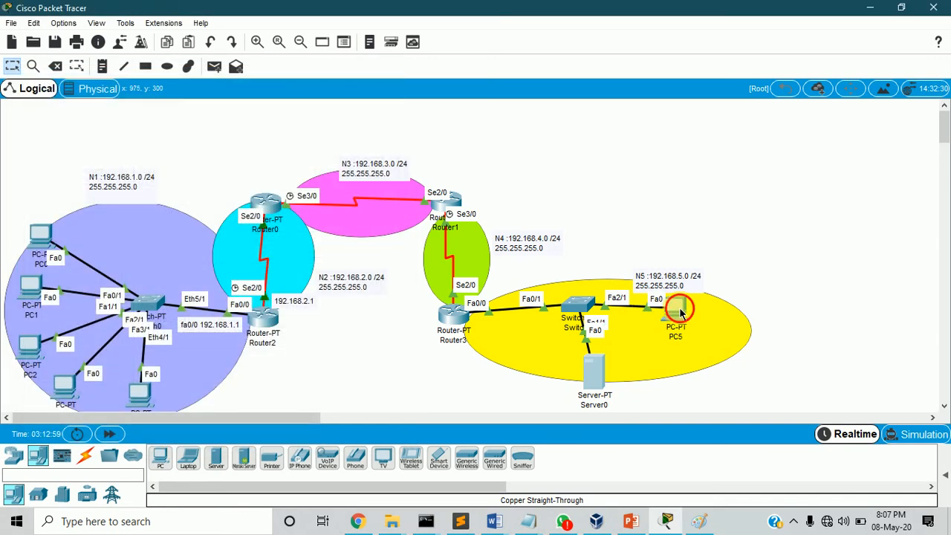
Set PC5's static IPv4 gateway to 192.168.5.1.
click(673, 311)
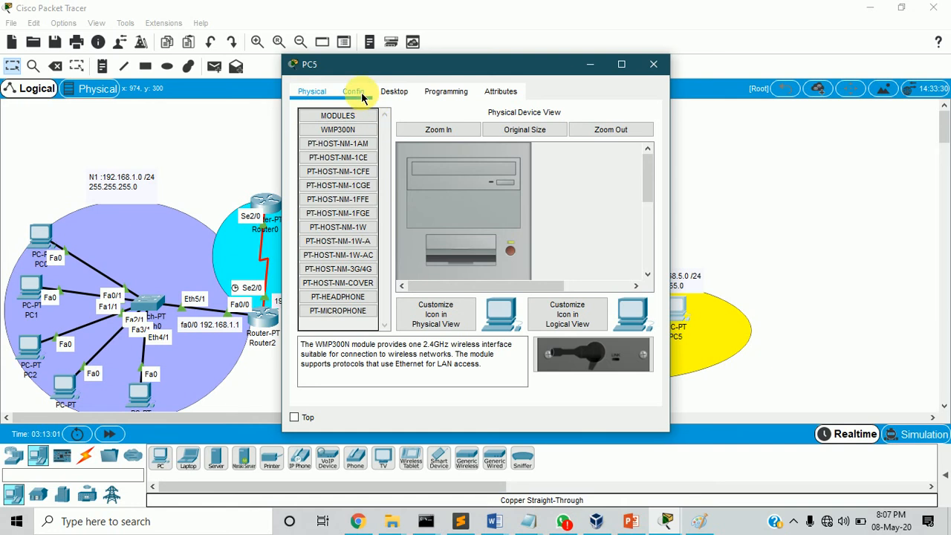
click(355, 92)
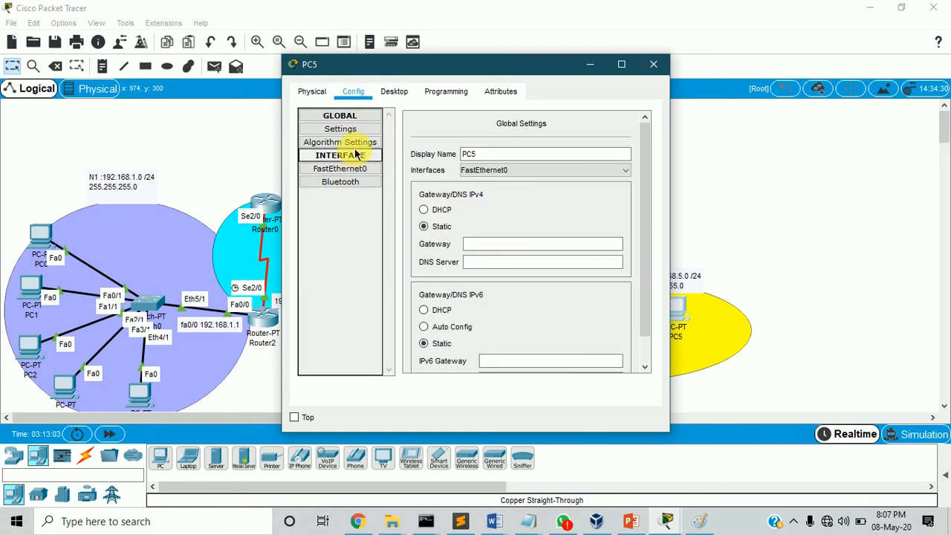
click(490, 245)
text(192.168.5.1)
click(334, 129)
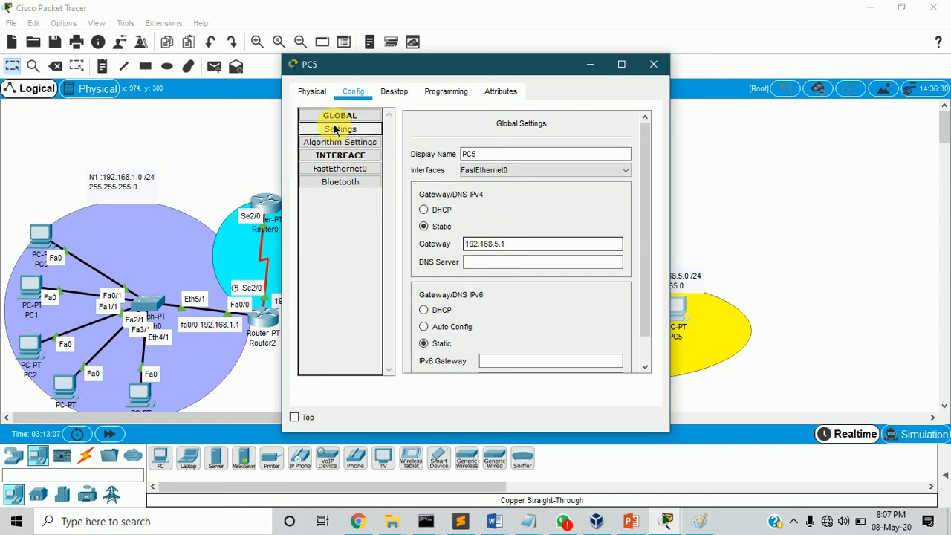
Give PC5's FastEthernet0 the IP address 192.168.5.3 and subnet mask 255.255.255.0, and close the PC's configuration.
click(354, 168)
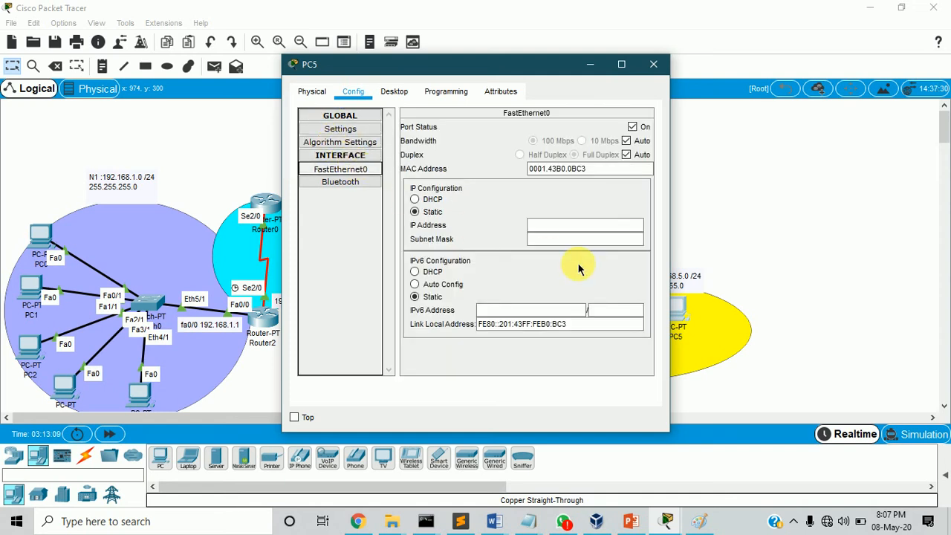
click(559, 225)
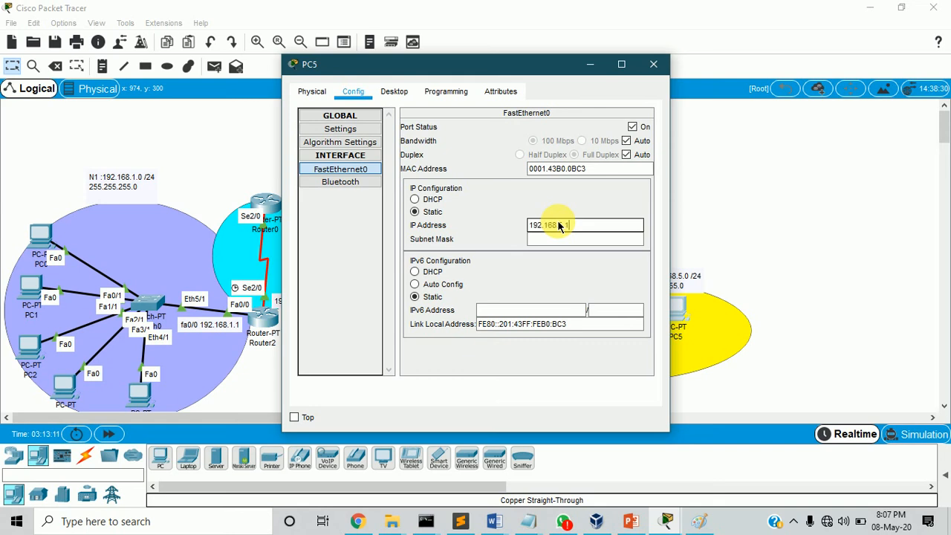
text(192.168.5.3)
click(562, 238)
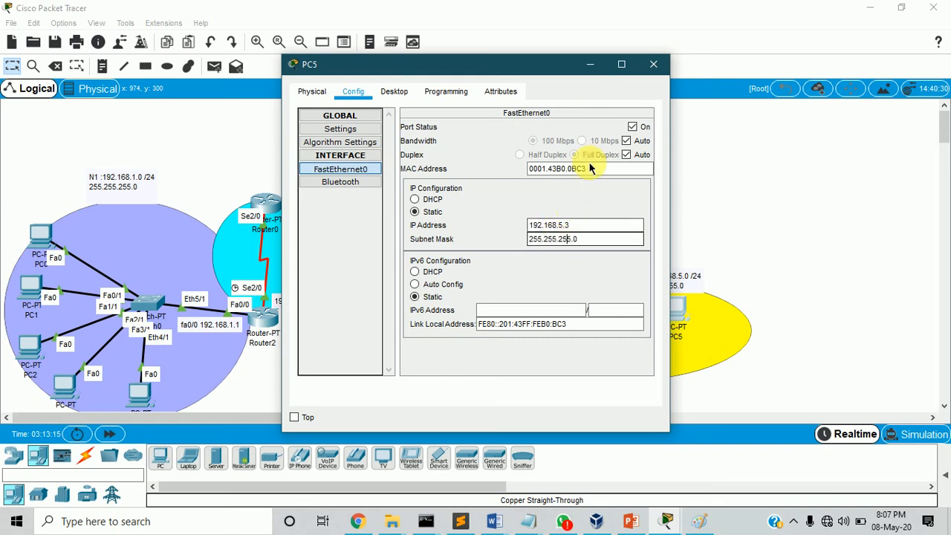
click(656, 65)
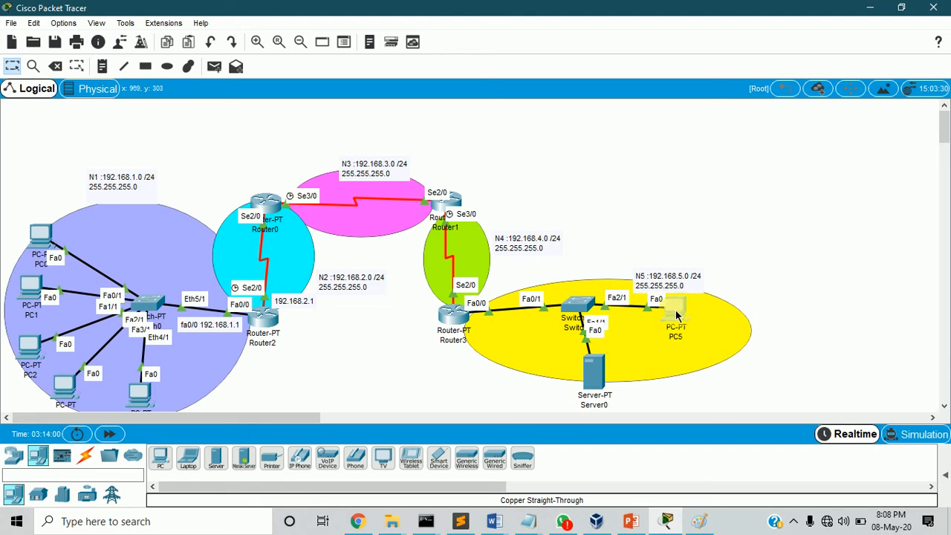
Ping Router3's address 192.168.5.1 from PC5's command prompt.
mouse_move(675, 311)
click(676, 312)
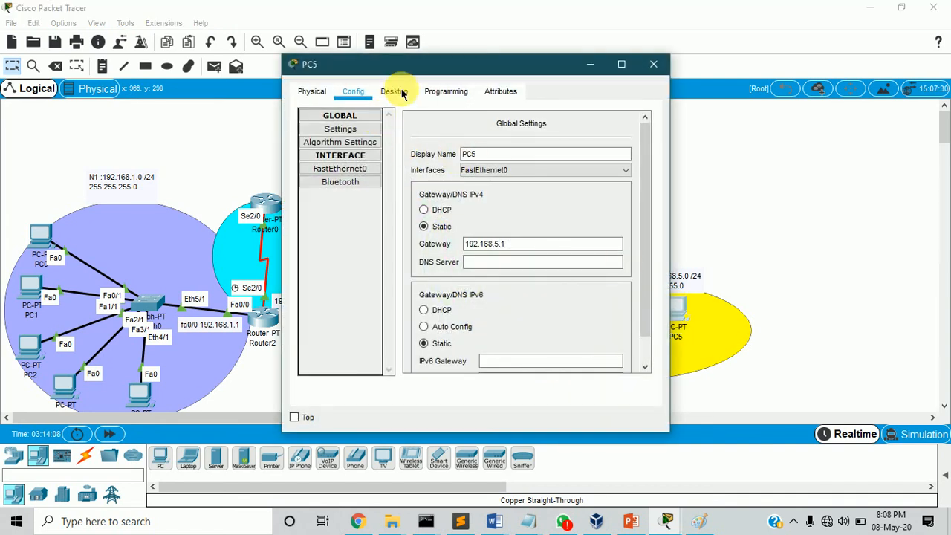
click(395, 92)
click(598, 140)
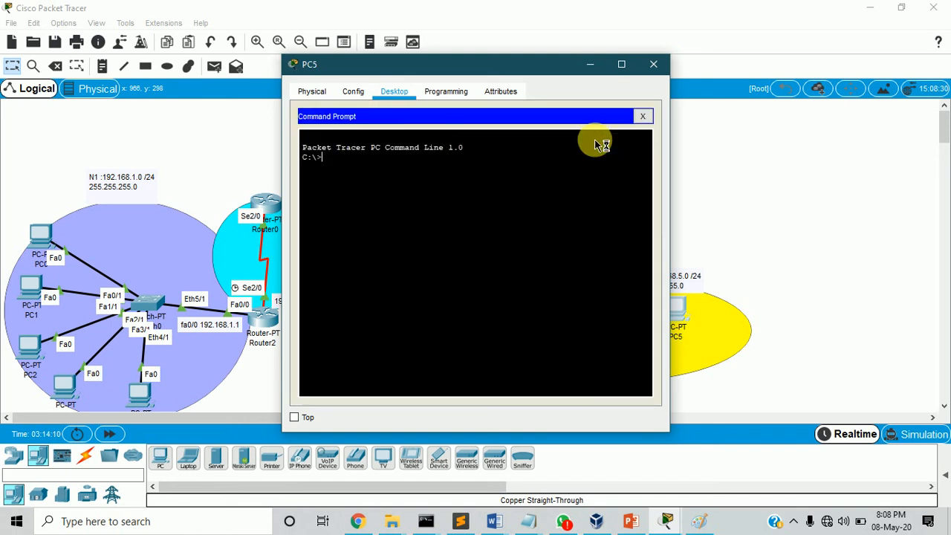
text(pi)
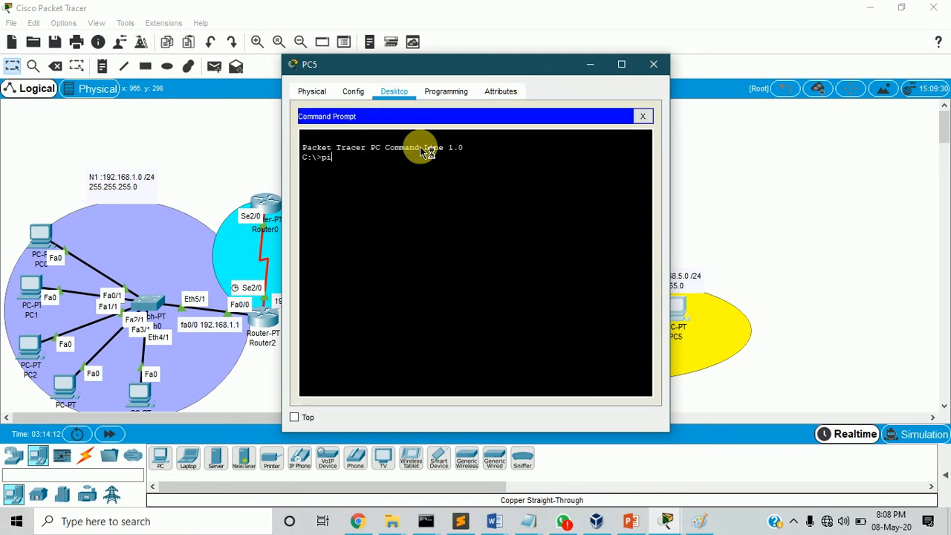
text(ng )
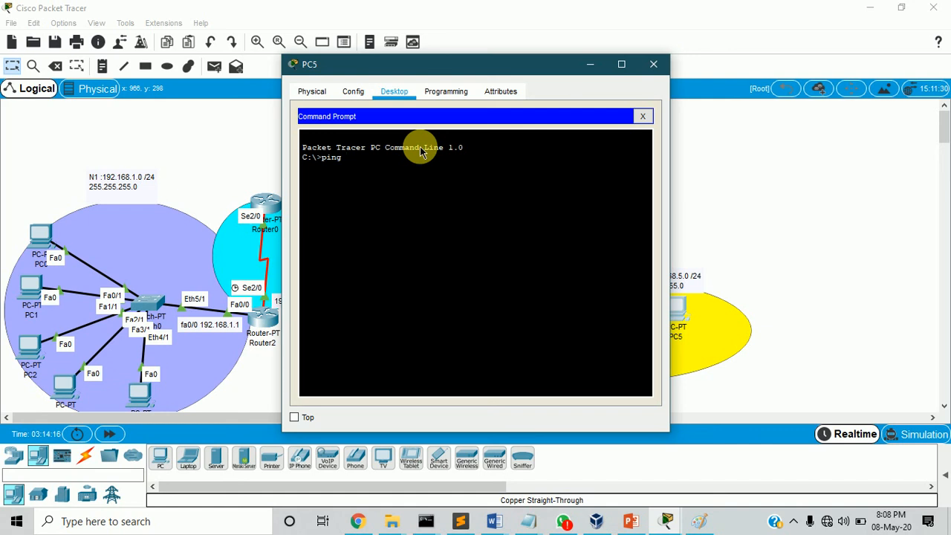
text(192)
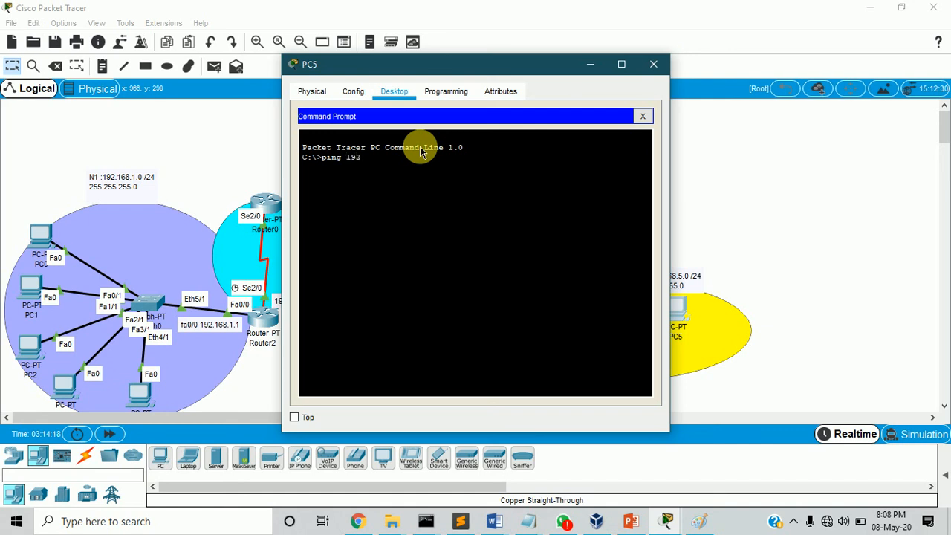
text(.168.5.1)
key(Return)
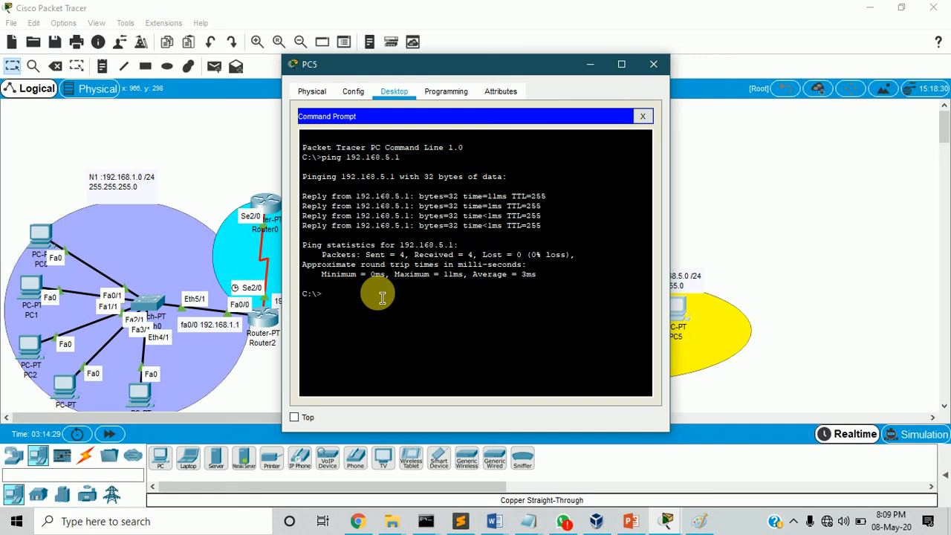
Ping Server0's address 192.168.5.2 from PC5's command prompt.
key(Up)
key(BackSpace)
text(3)
key(Return)
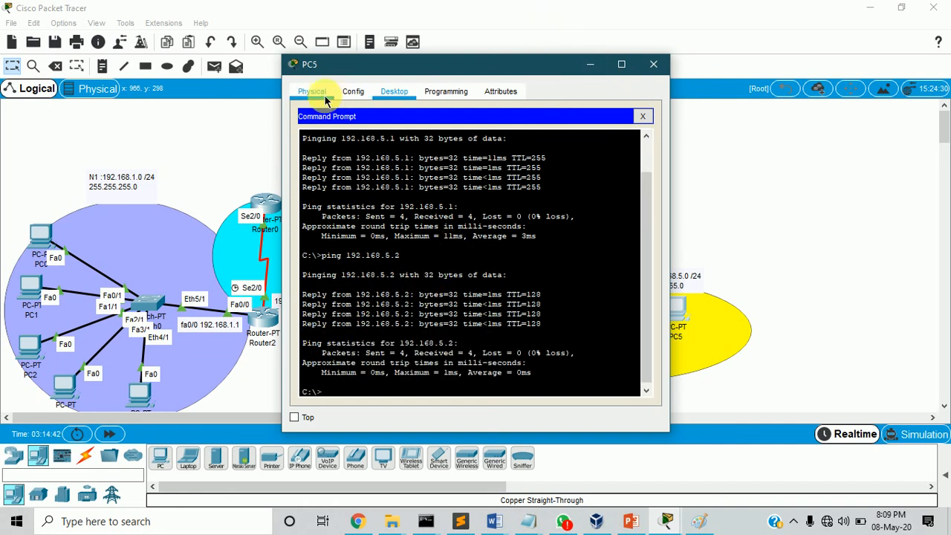
Close PC5's command prompt and load Server0's web page at 192.168.5.2 in the PC's web browser.
click(642, 116)
click(501, 92)
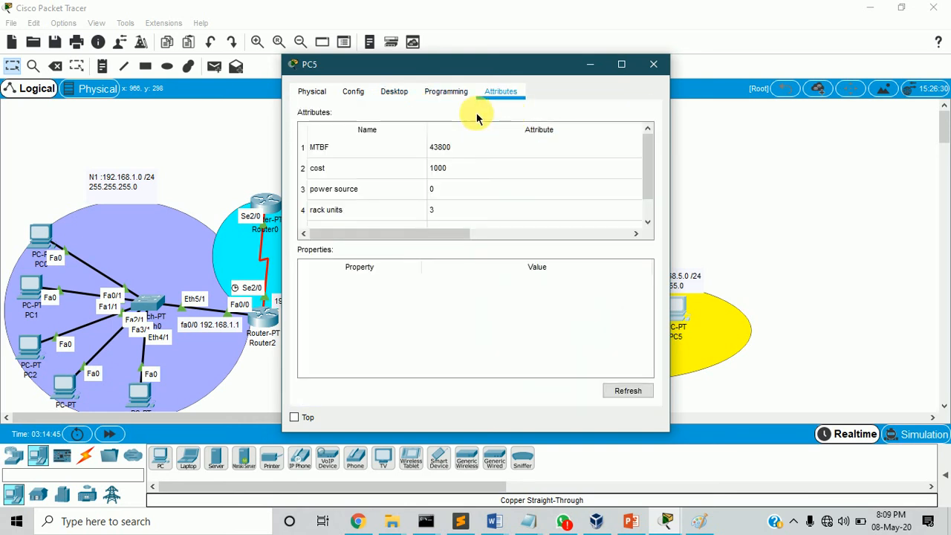
click(399, 96)
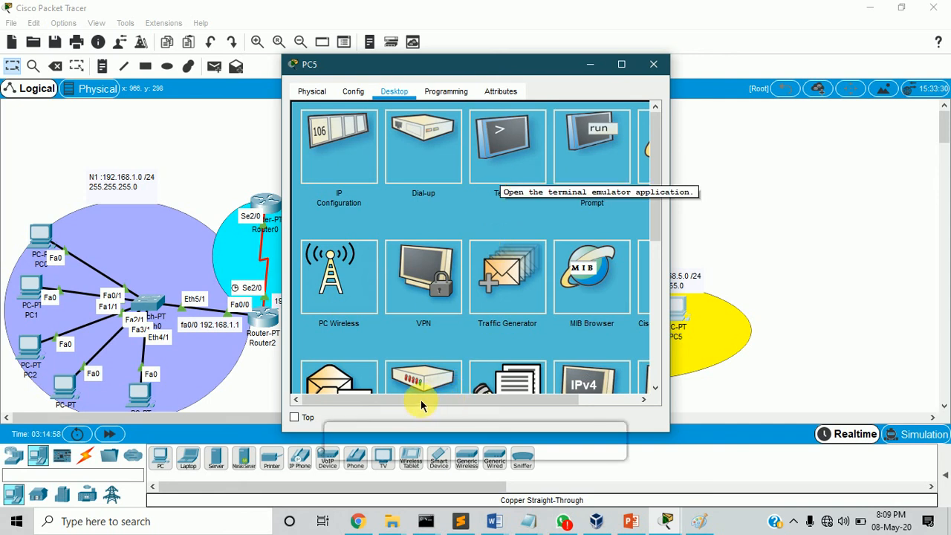
drag(420, 405, 558, 403)
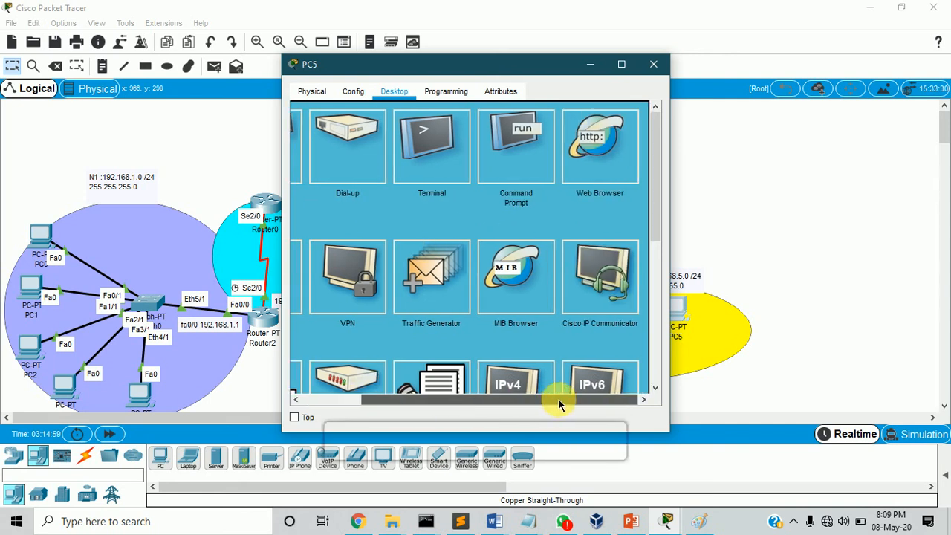
click(590, 149)
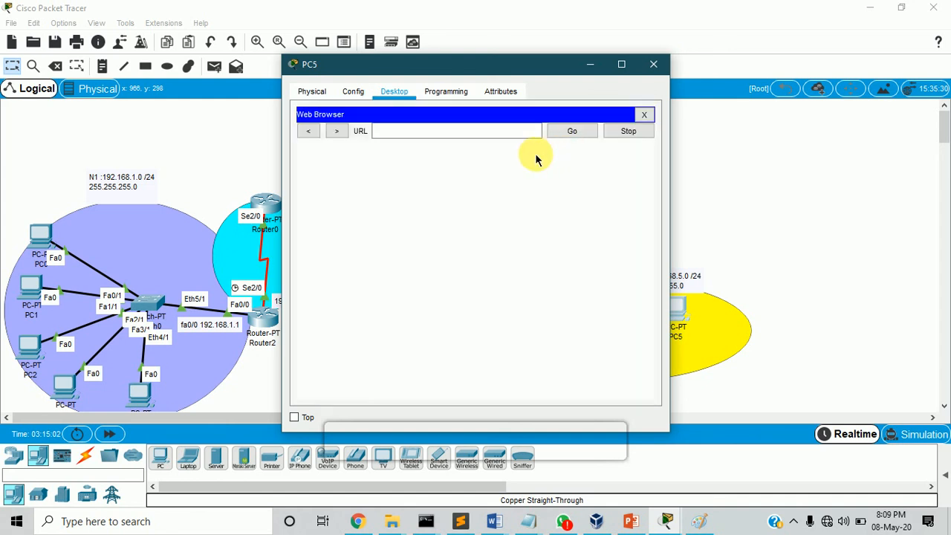
click(394, 132)
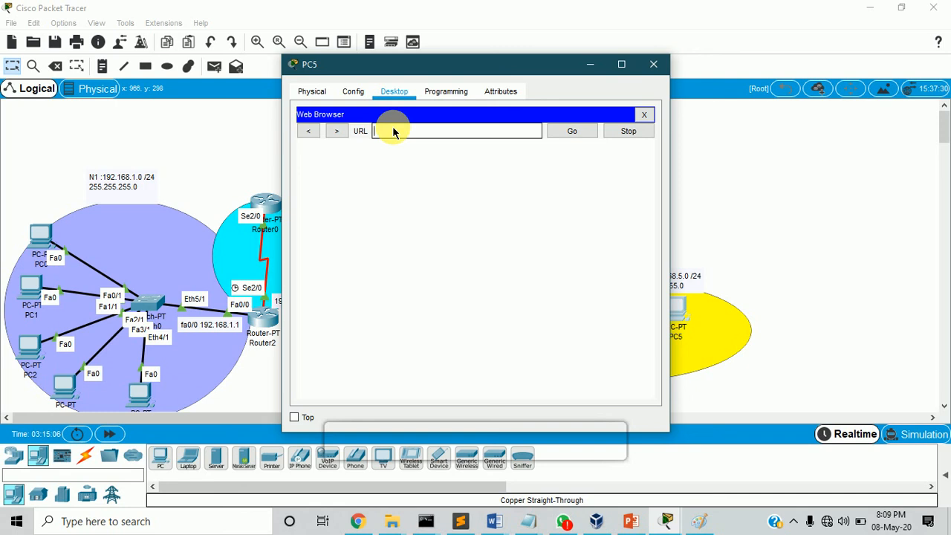
text(192.168.5)
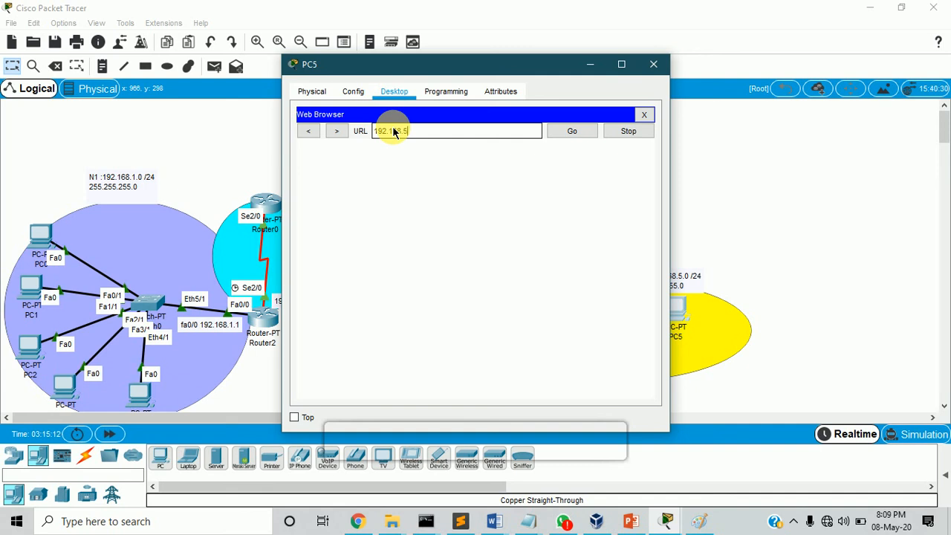
text(.2)
key(Return)
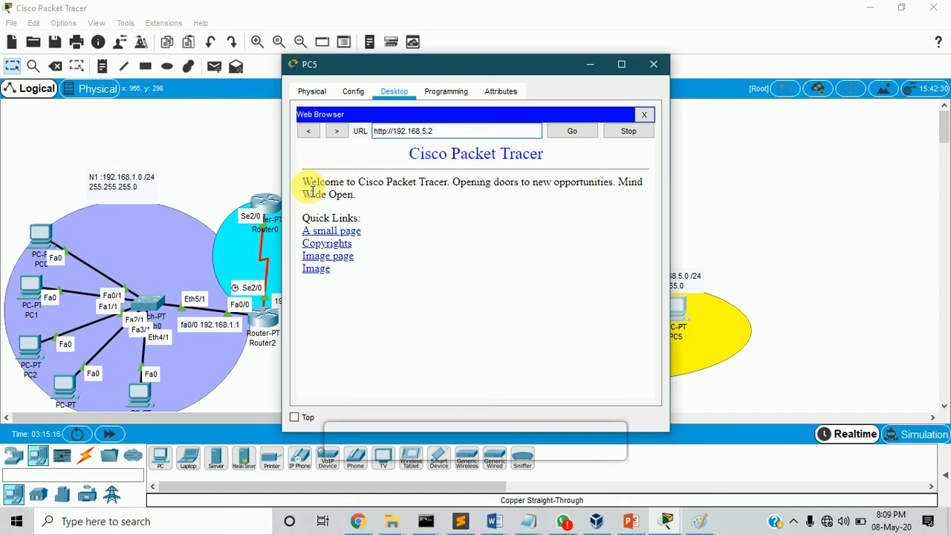
drag(304, 183, 367, 269)
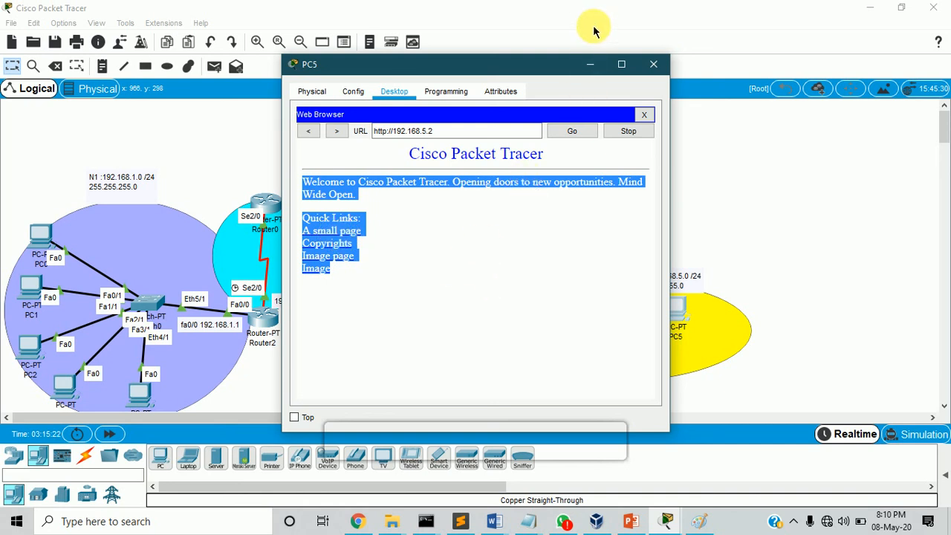
click(592, 69)
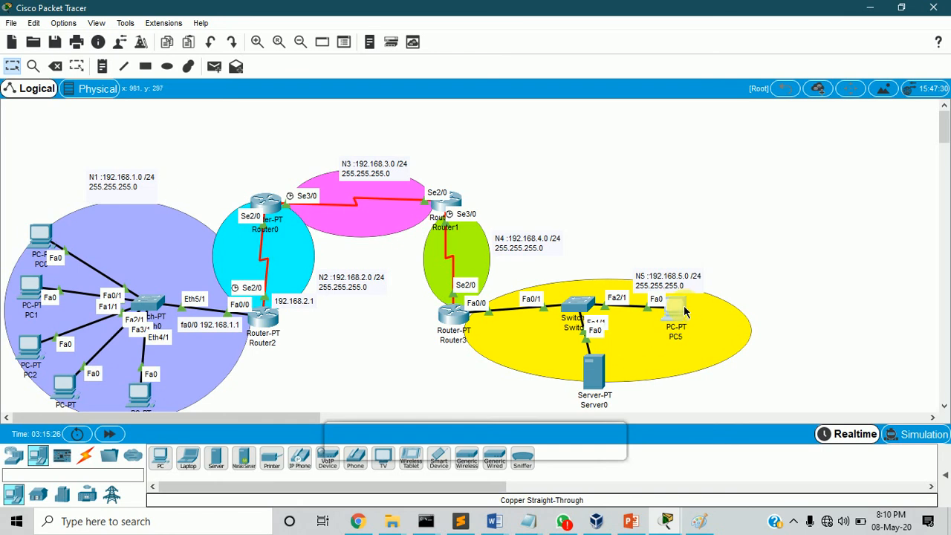
Examine Server0's HTTP service settings and file list, and review the loaded page on PC5 before closing the PC's window.
click(595, 378)
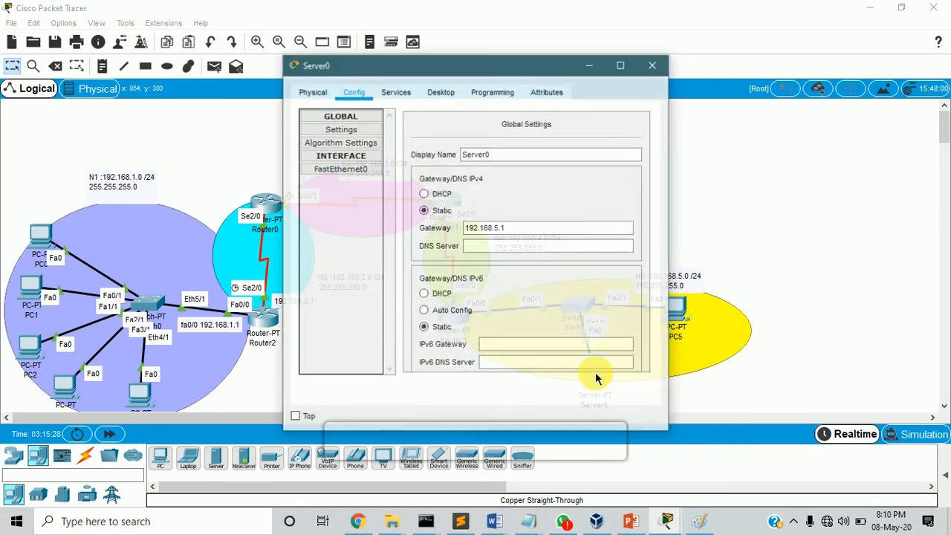
click(390, 89)
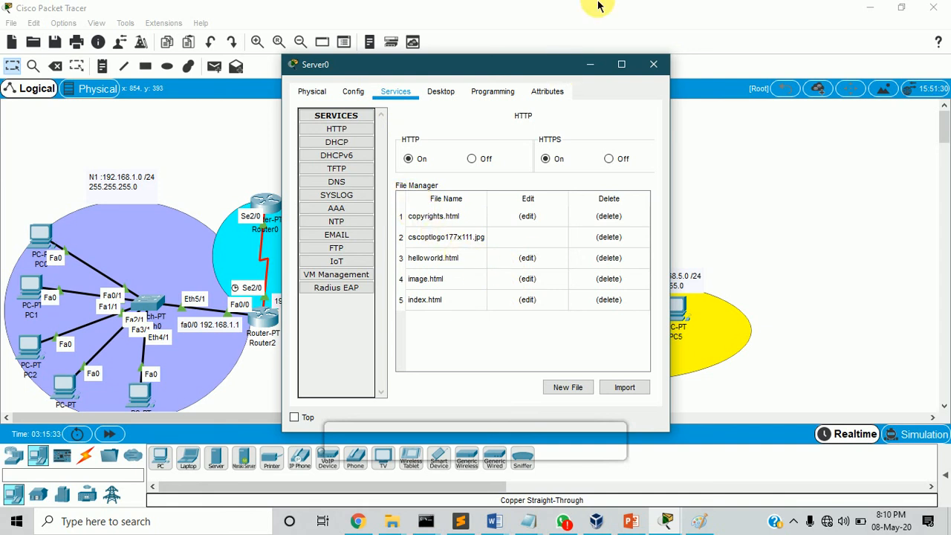
click(582, 67)
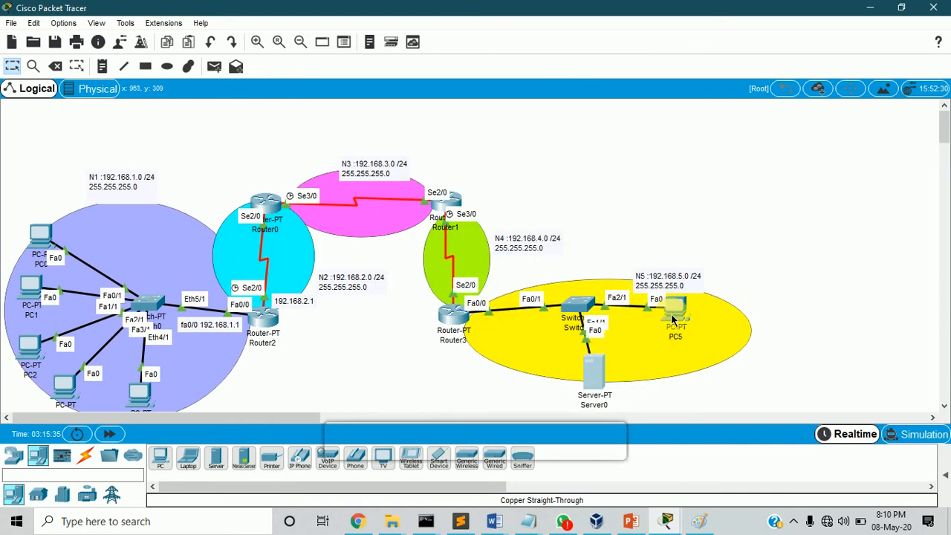
click(675, 308)
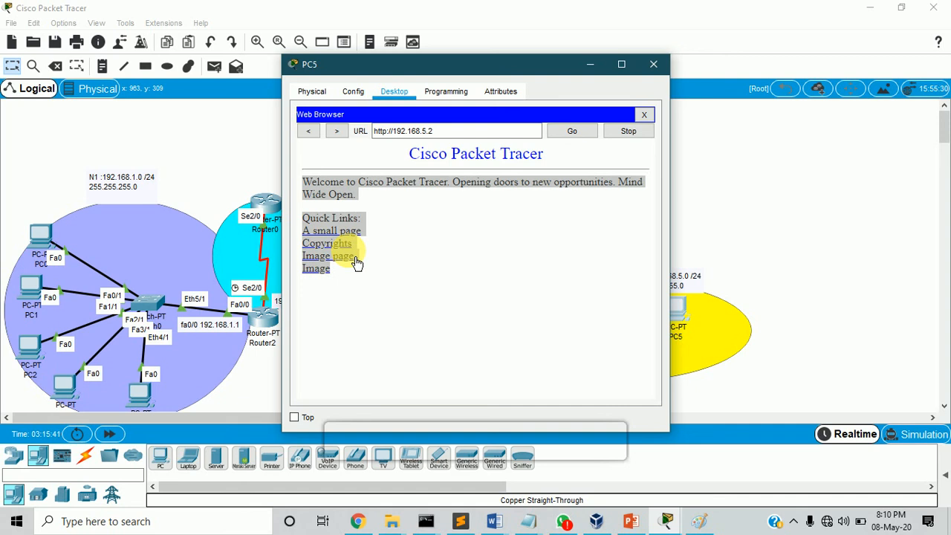
click(654, 64)
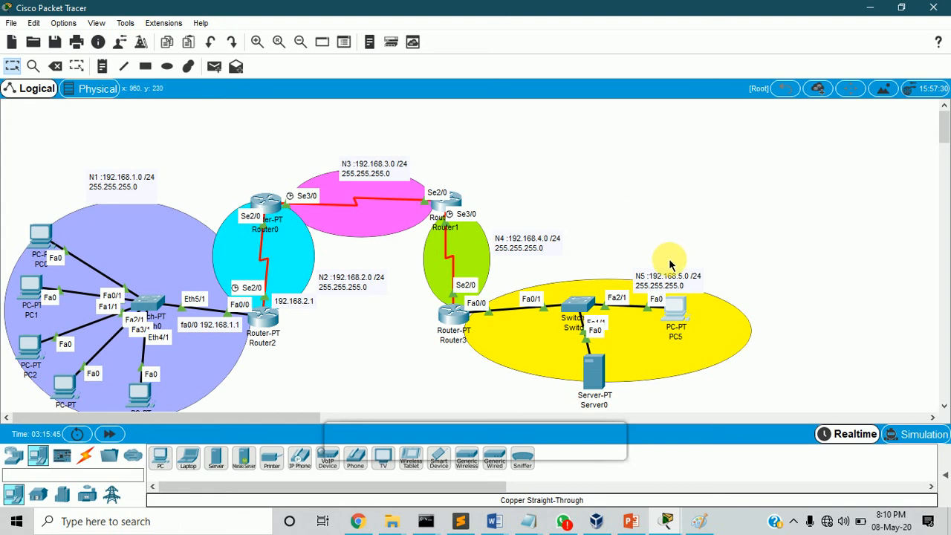